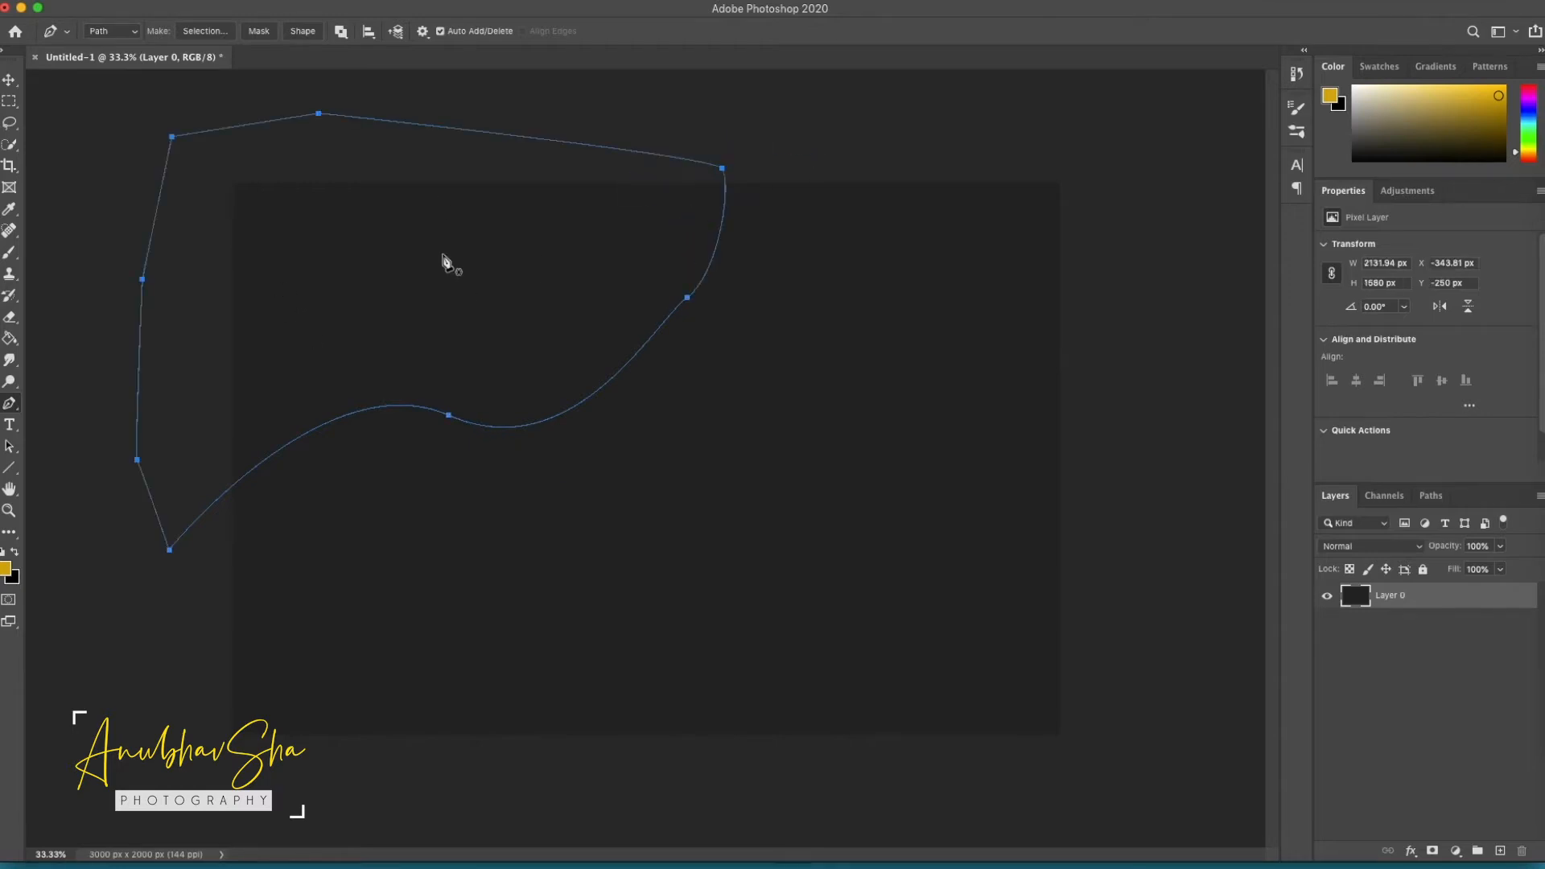
Convert the closed wavy path over the canvas's upper-left corner into a selection.
right_click(382, 274)
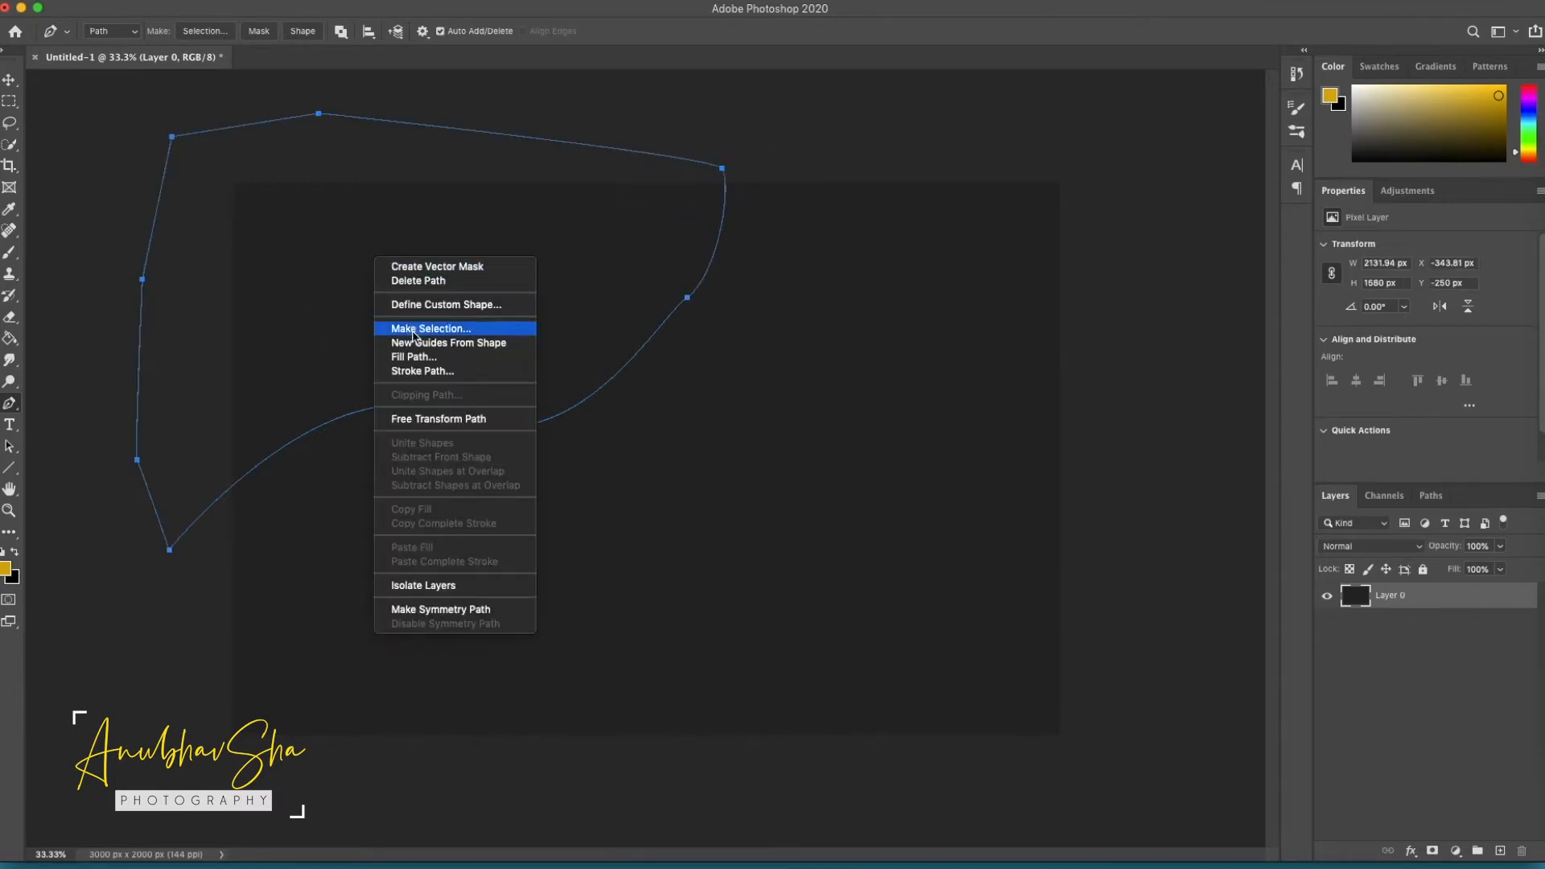
left_click(427, 329)
left_click(864, 358)
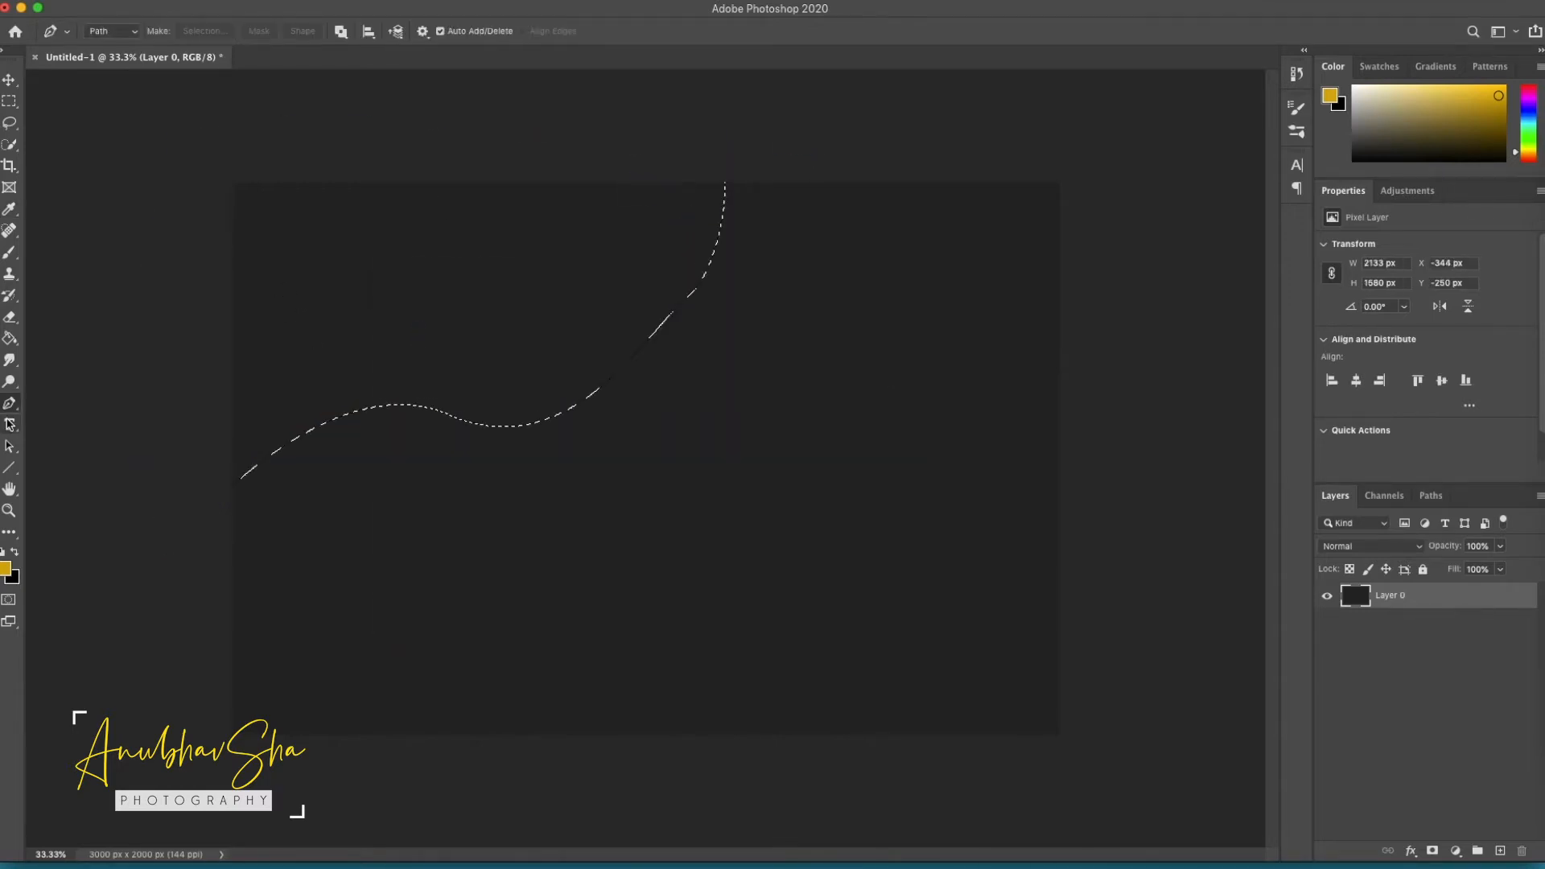
Fill the selection on a new layer with golden yellow (daac0b), then deselect it.
key("g")
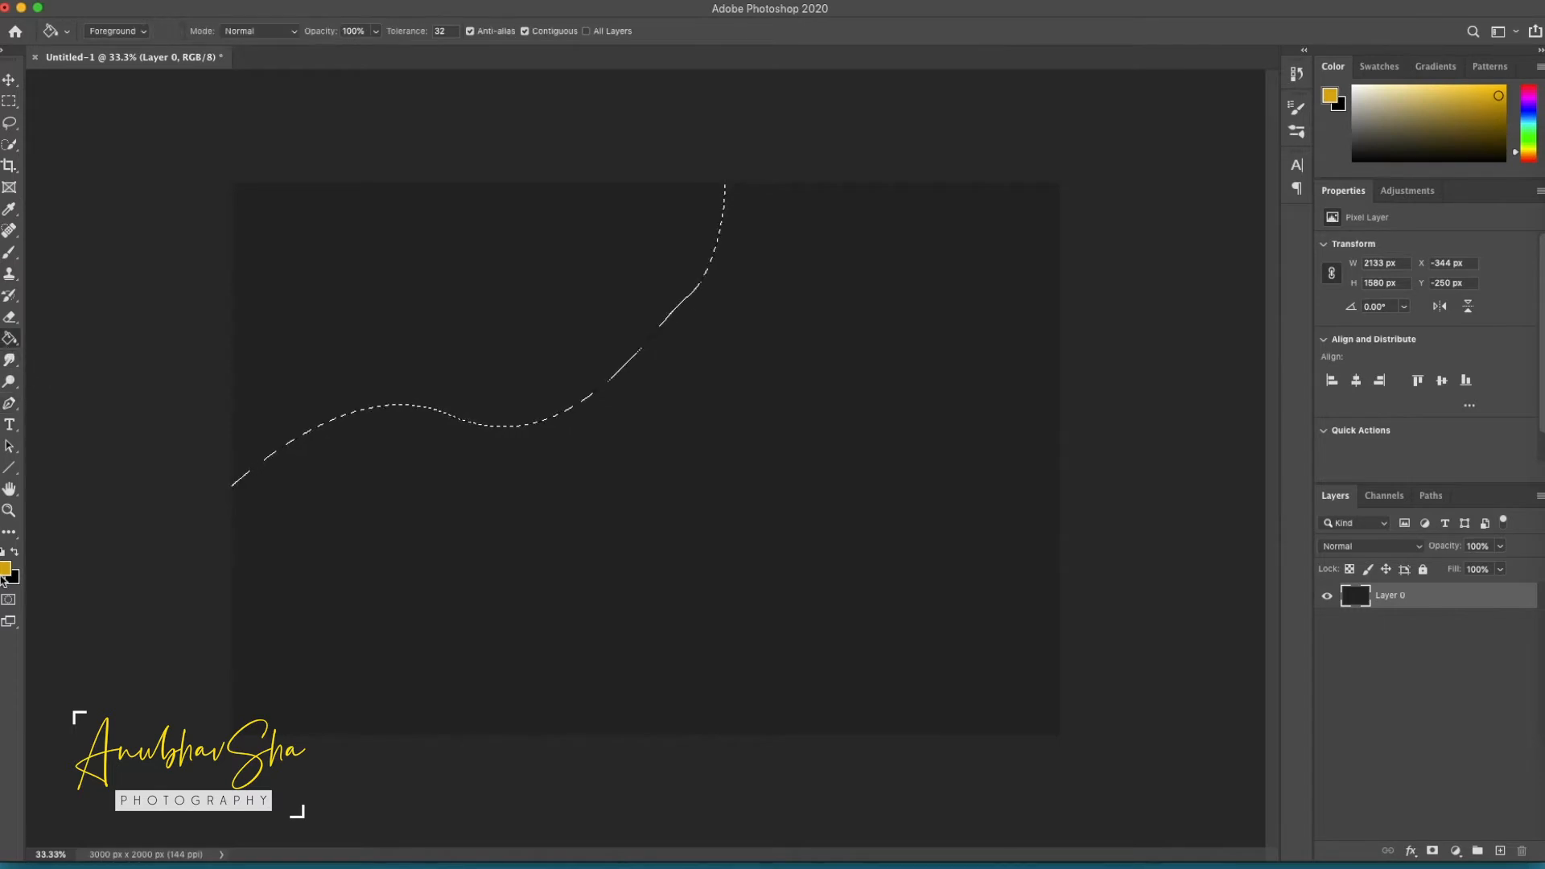
left_click(6, 570)
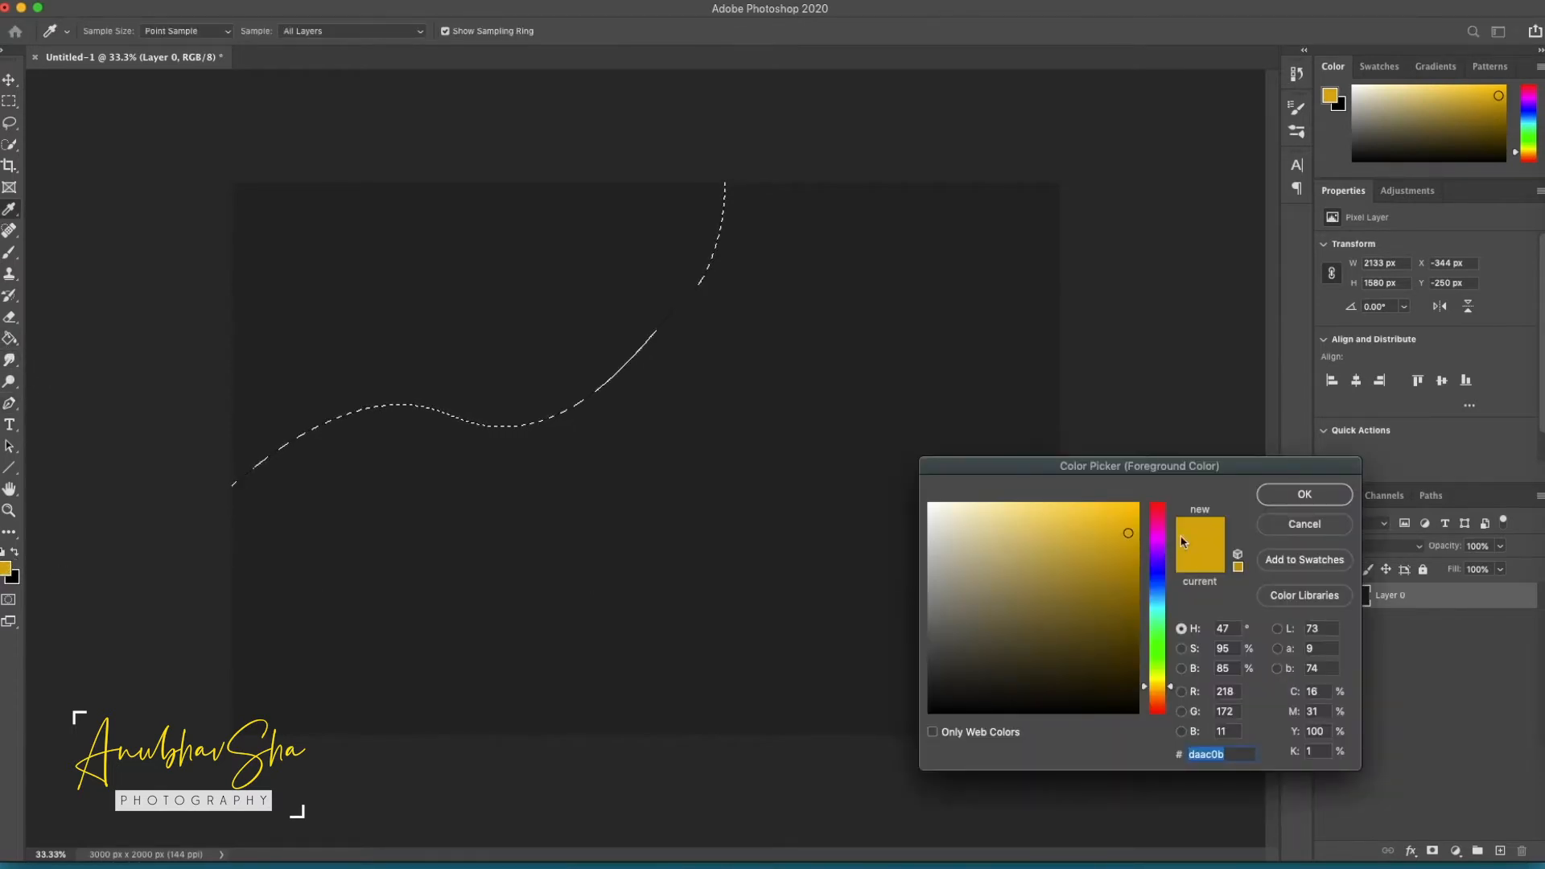
left_click(1303, 497)
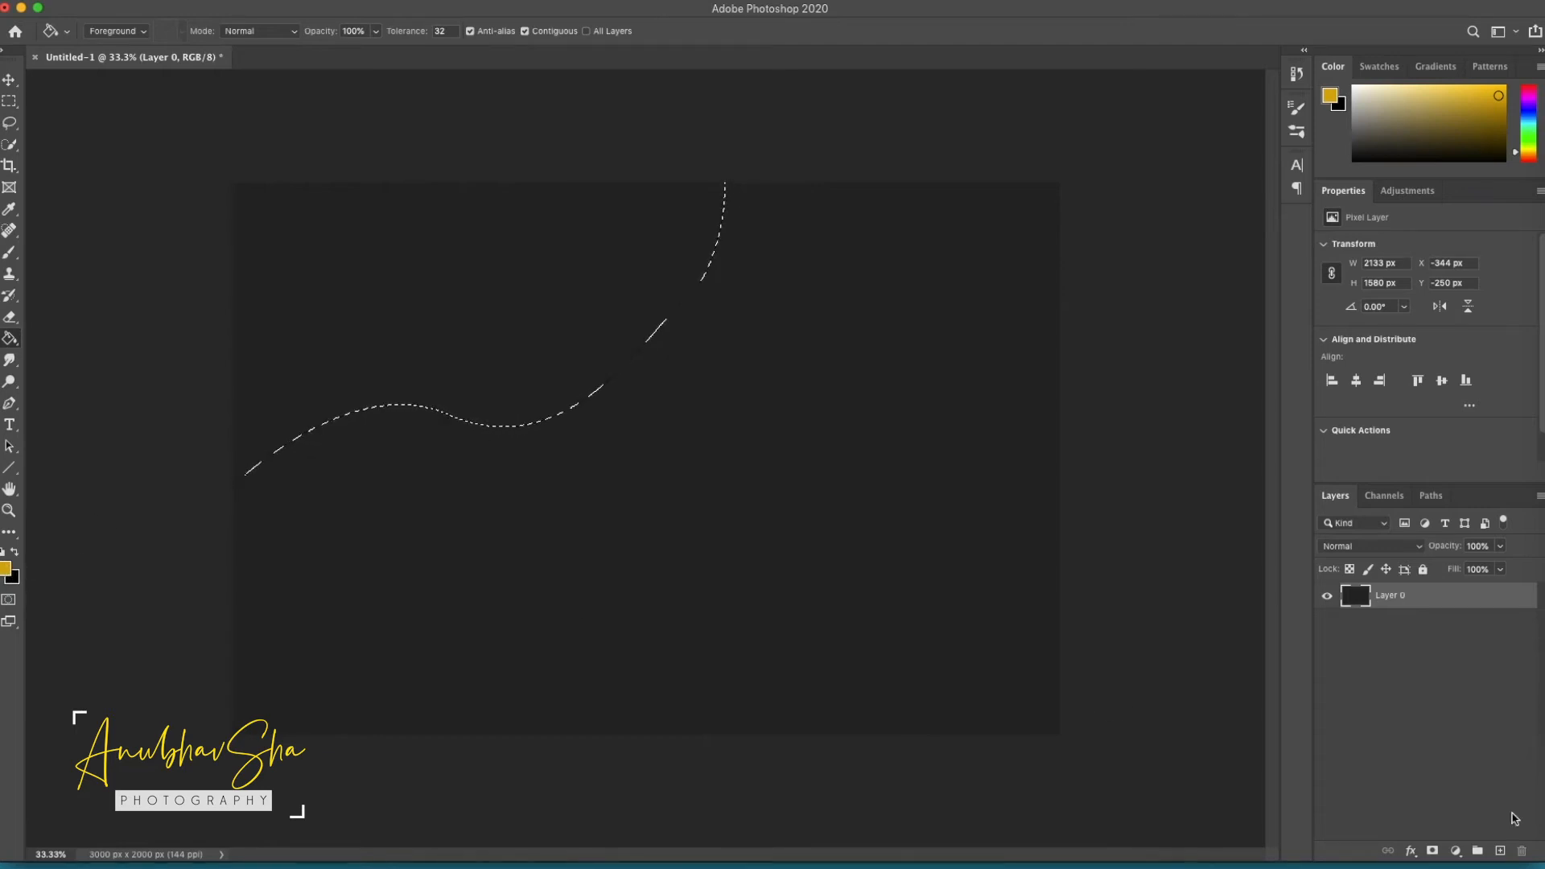
left_click(1500, 850)
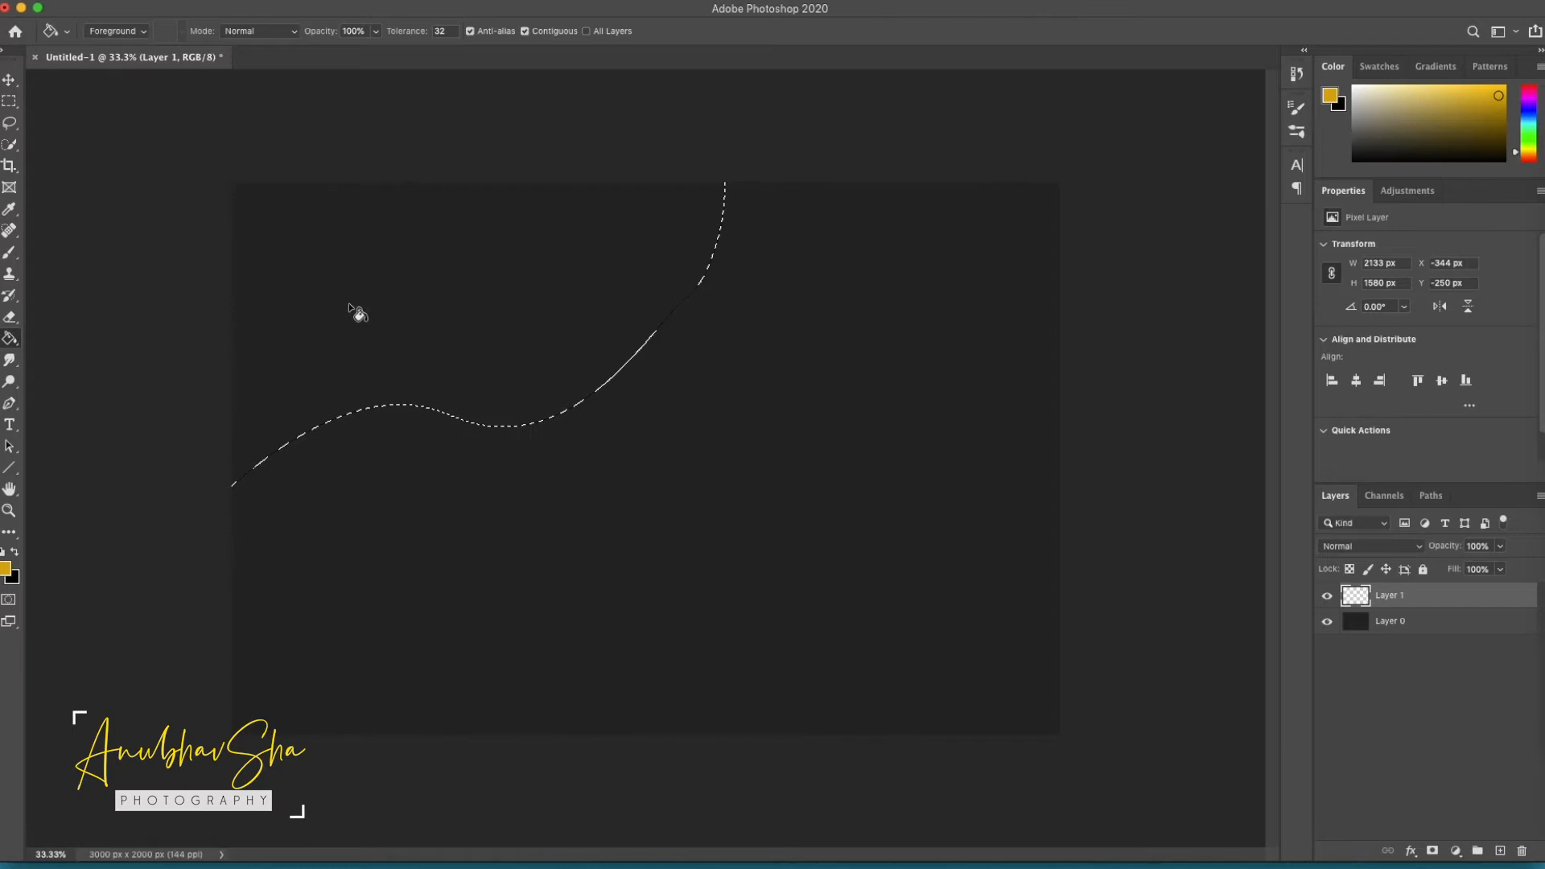
left_click(358, 330)
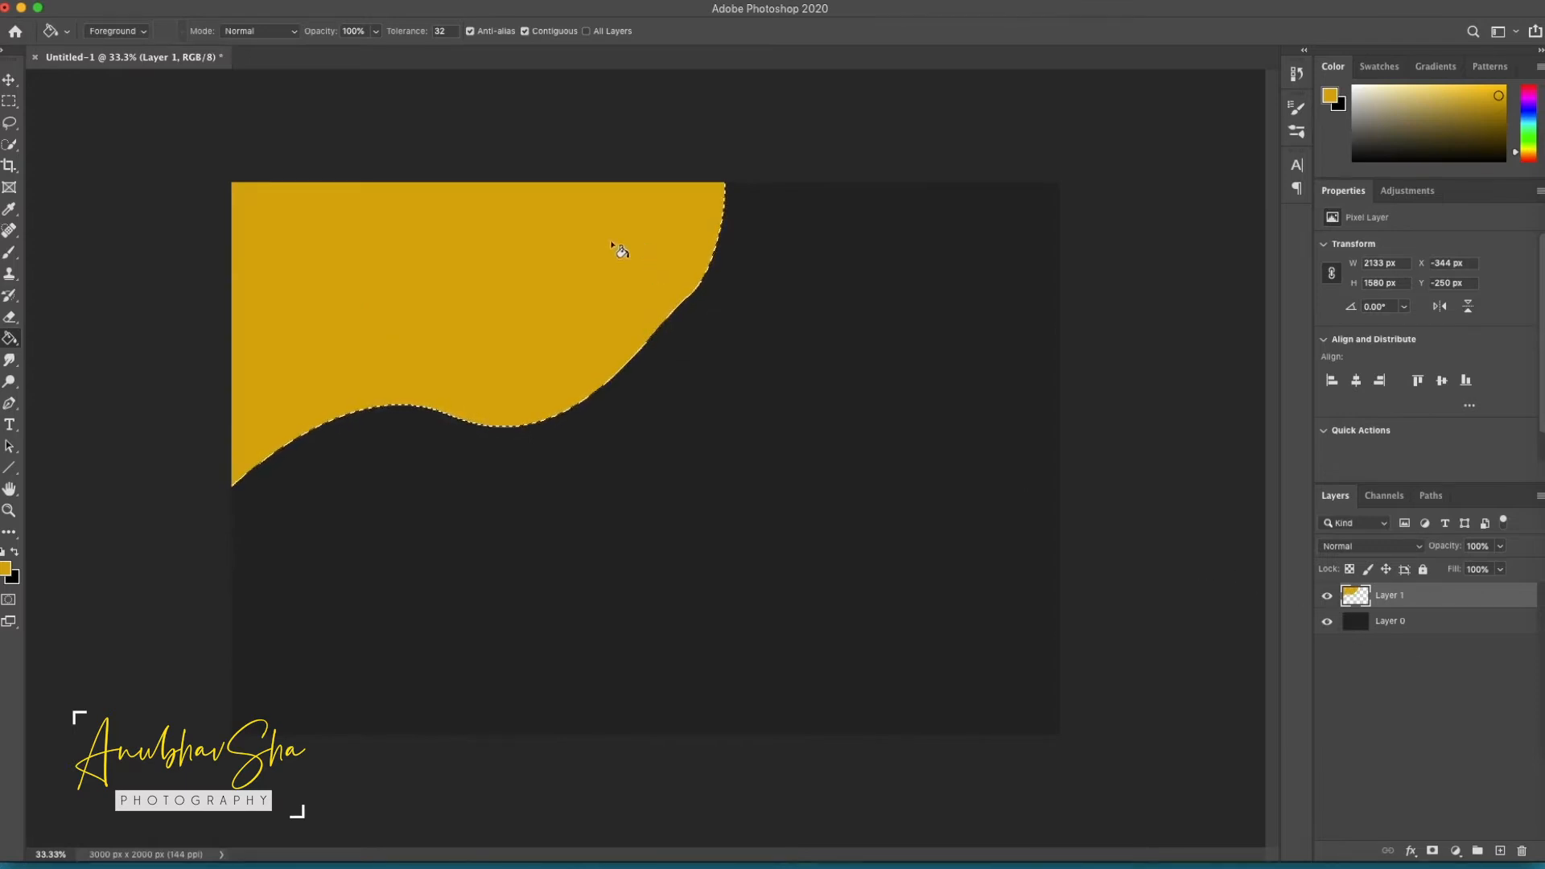
left_click(1327, 595)
left_click(1327, 595)
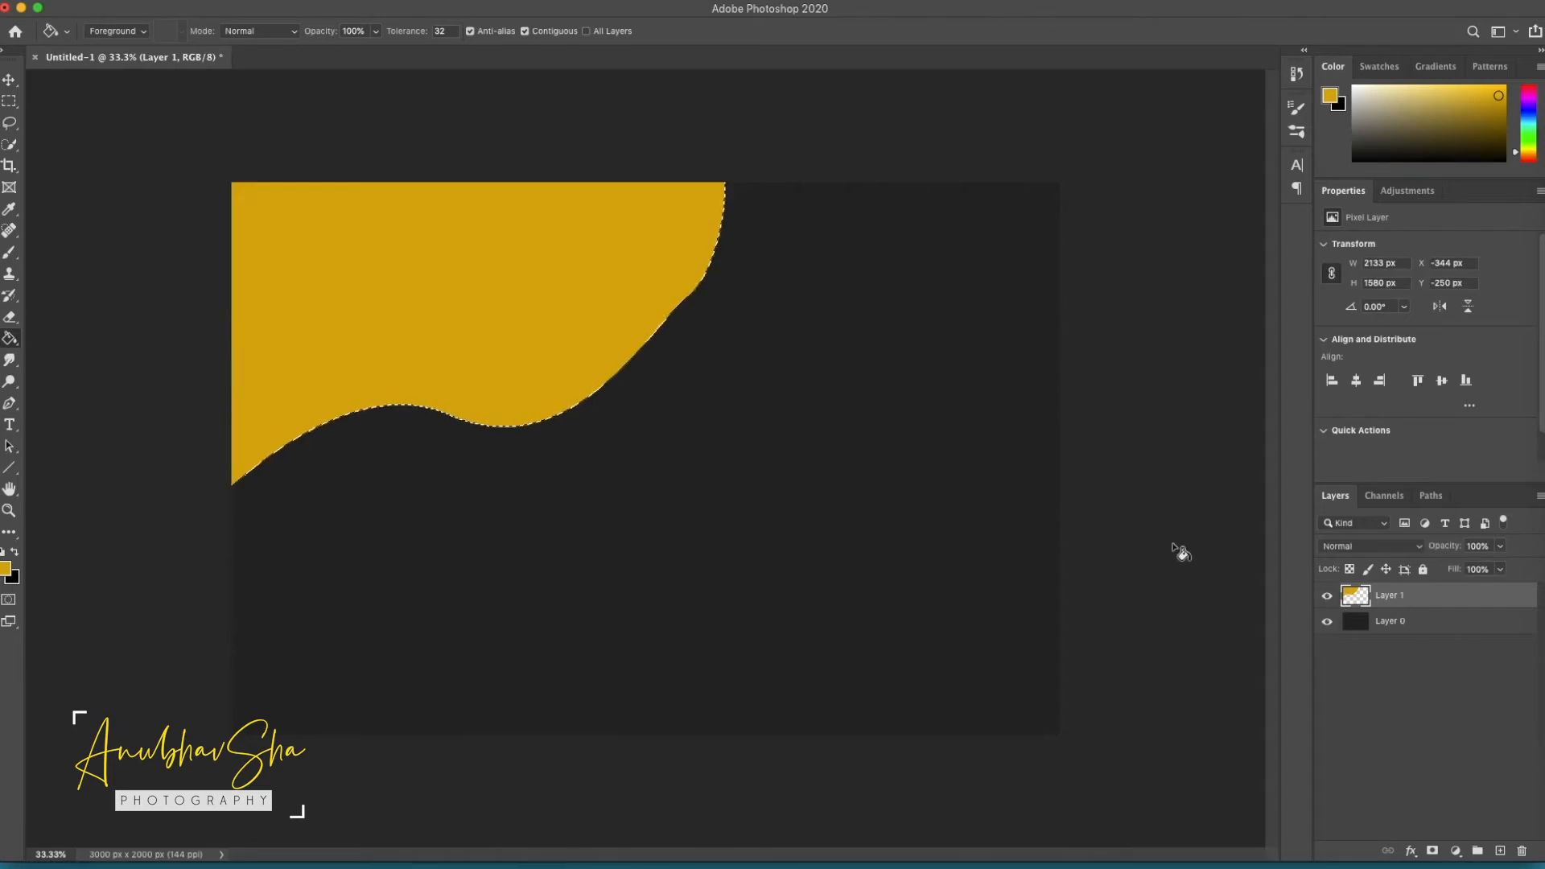
key("ctrl+d")
Free-transform the yellow shape, rotating it counterclockwise, enlarging it and repositioning it so its curve frames the canvas's upper-left corner.
key("ctrl+t")
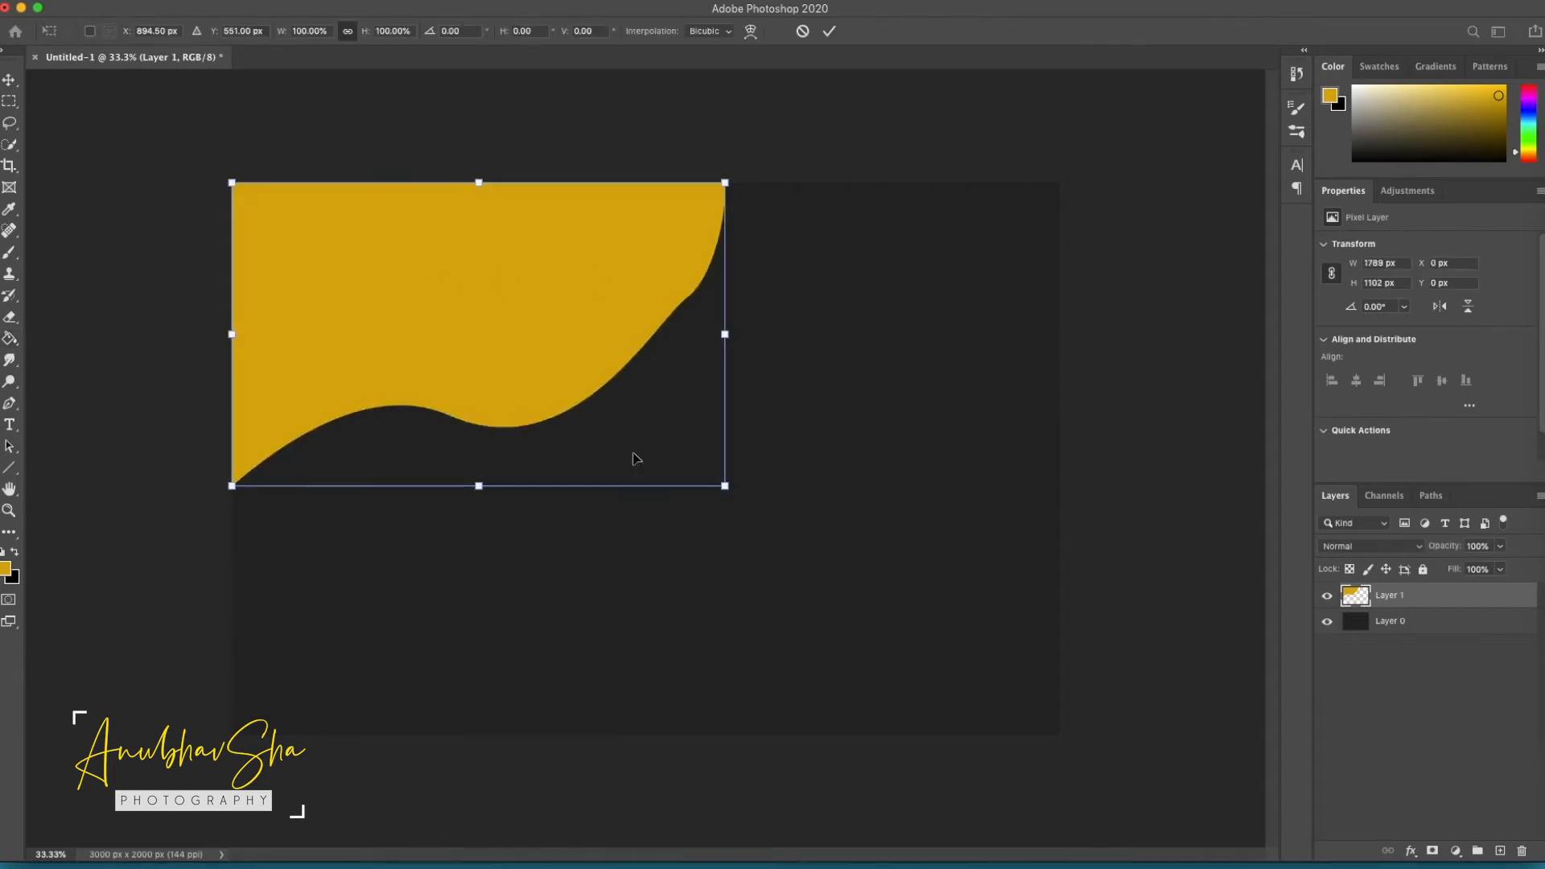
left_click_drag(213, 513, 338, 593)
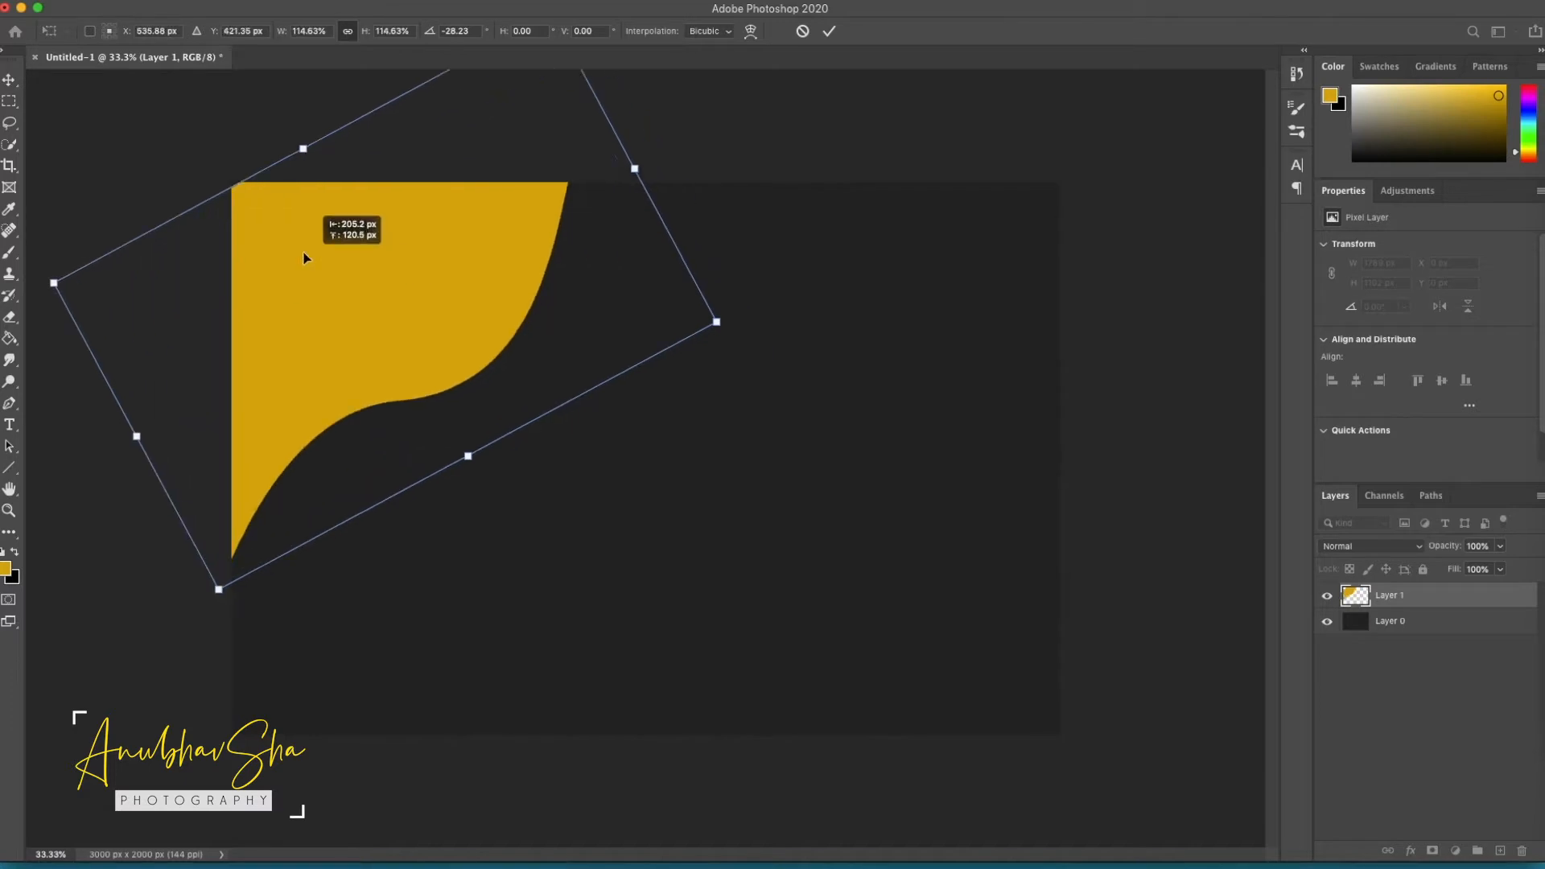
left_click_drag(304, 252, 362, 389)
left_click_drag(232, 567, 224, 546)
left_click_drag(523, 334, 613, 248)
left_click_drag(324, 400, 304, 372)
left_click_drag(225, 546, 231, 626)
key("Return")
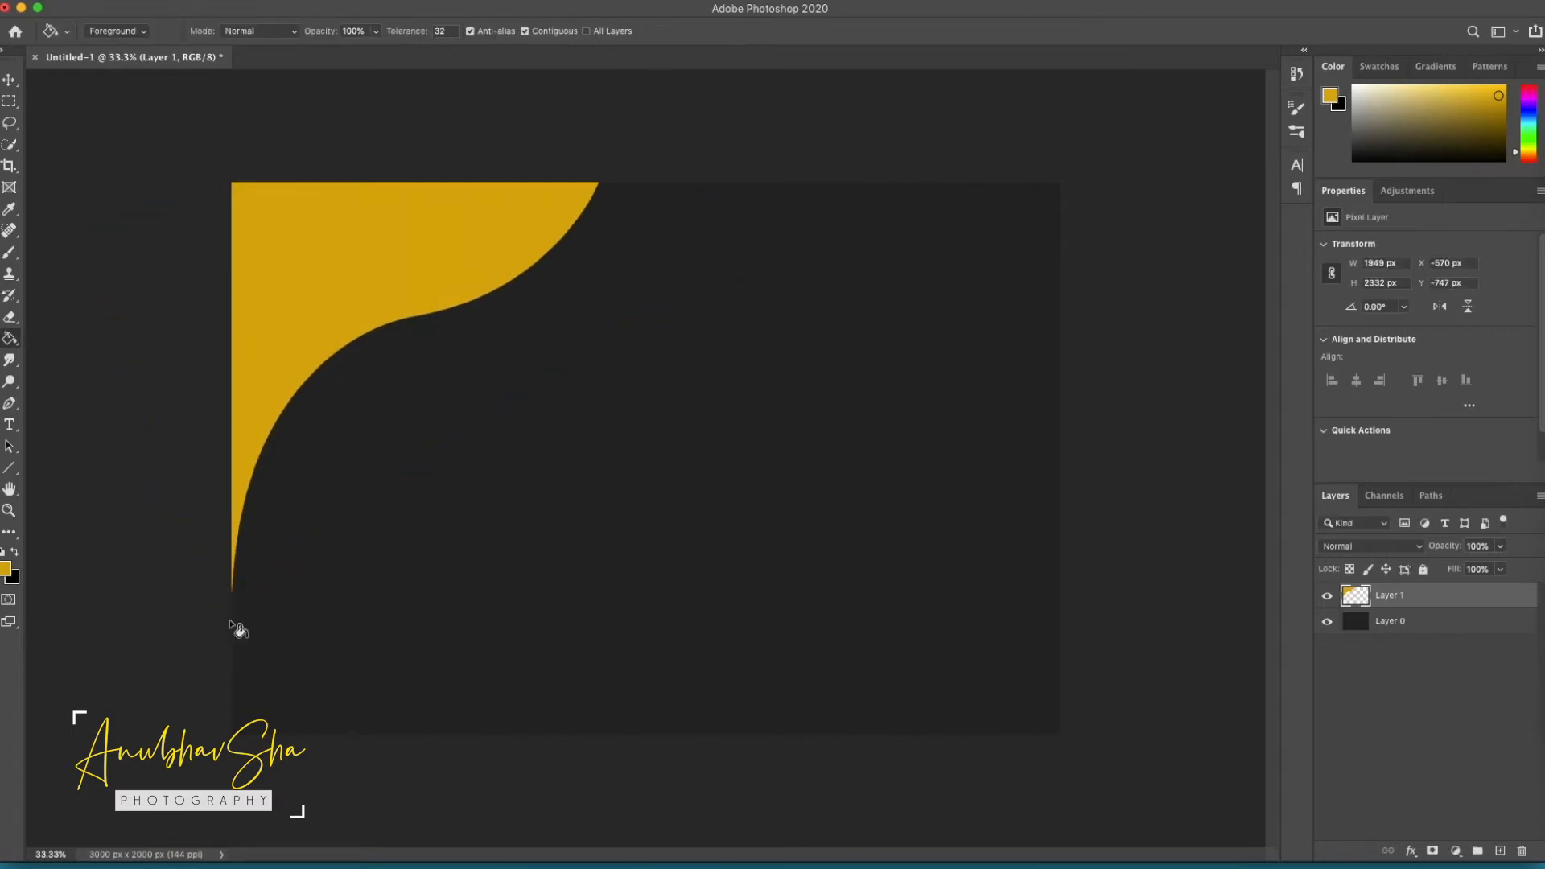
Add a new layer above the yellow shape and set the foreground colour to blue (1079bb).
left_click(1500, 851)
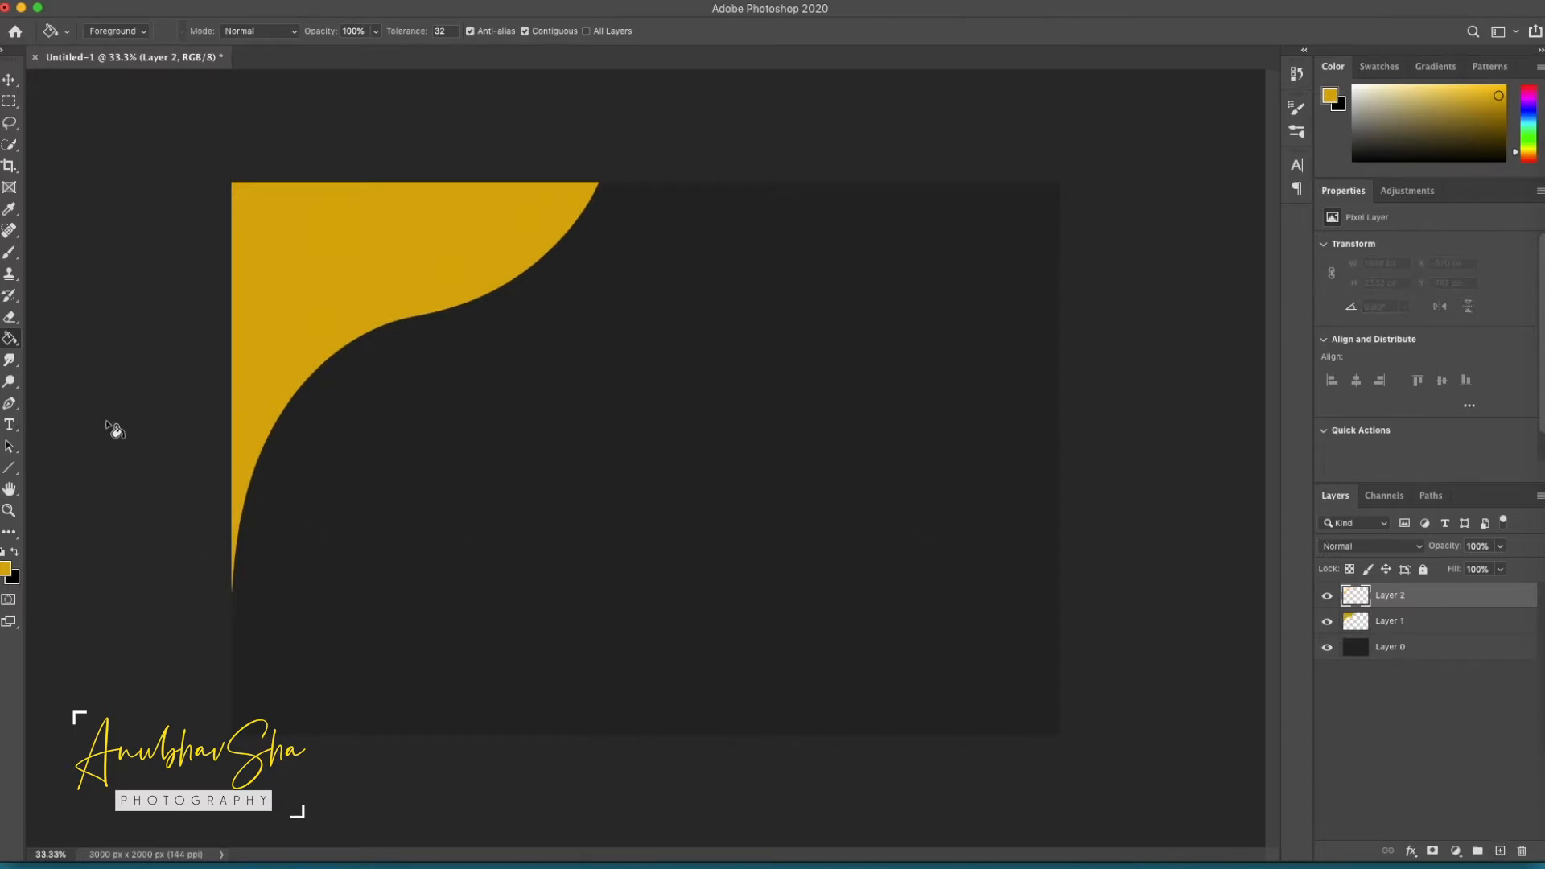
key("p")
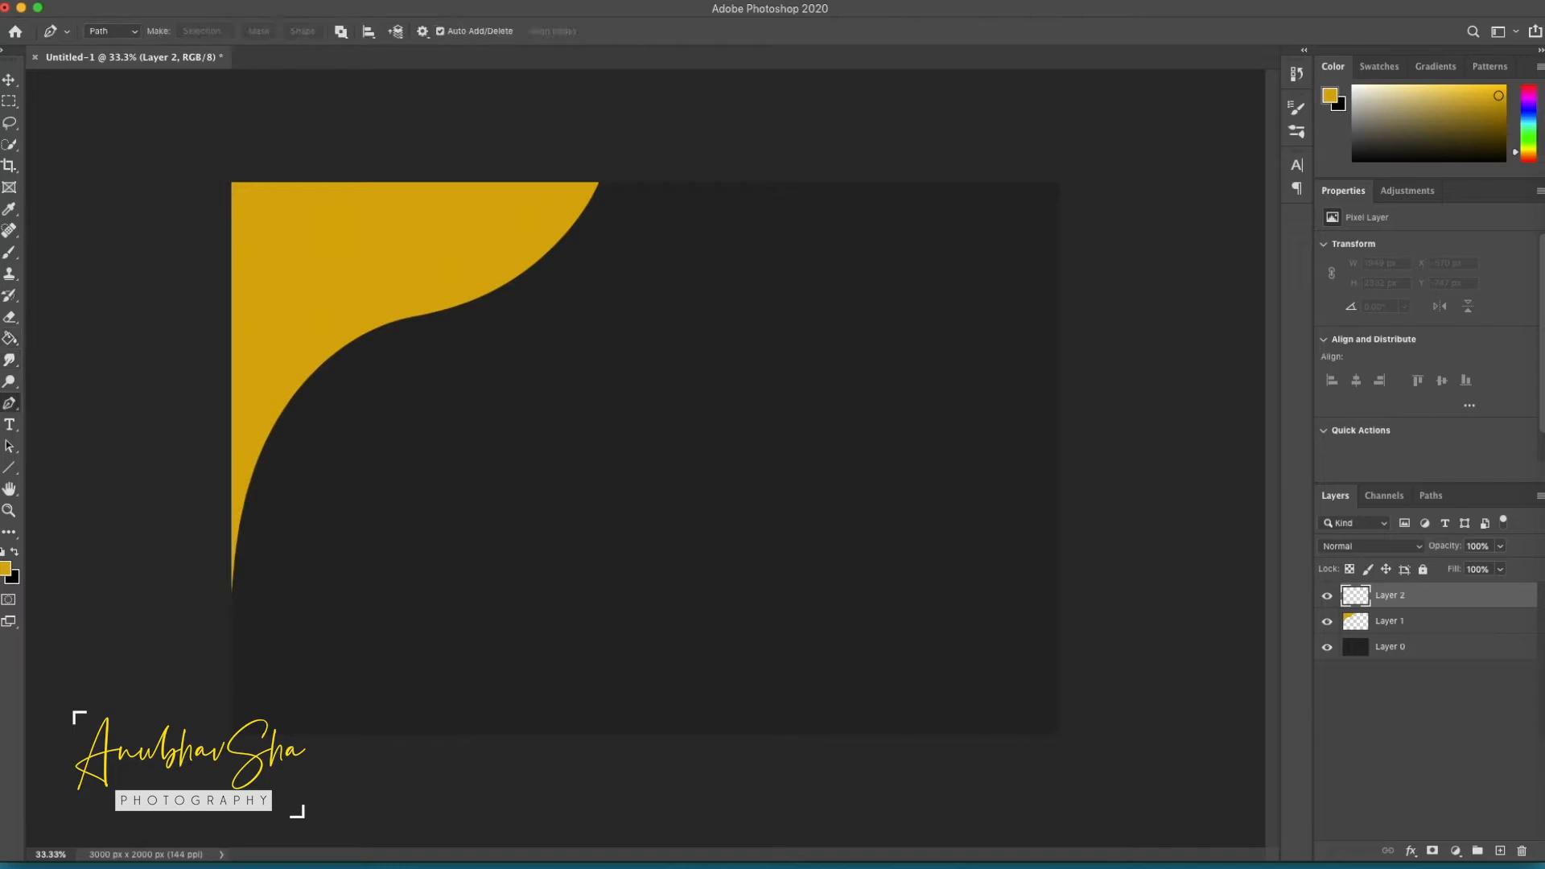
left_click(5, 570)
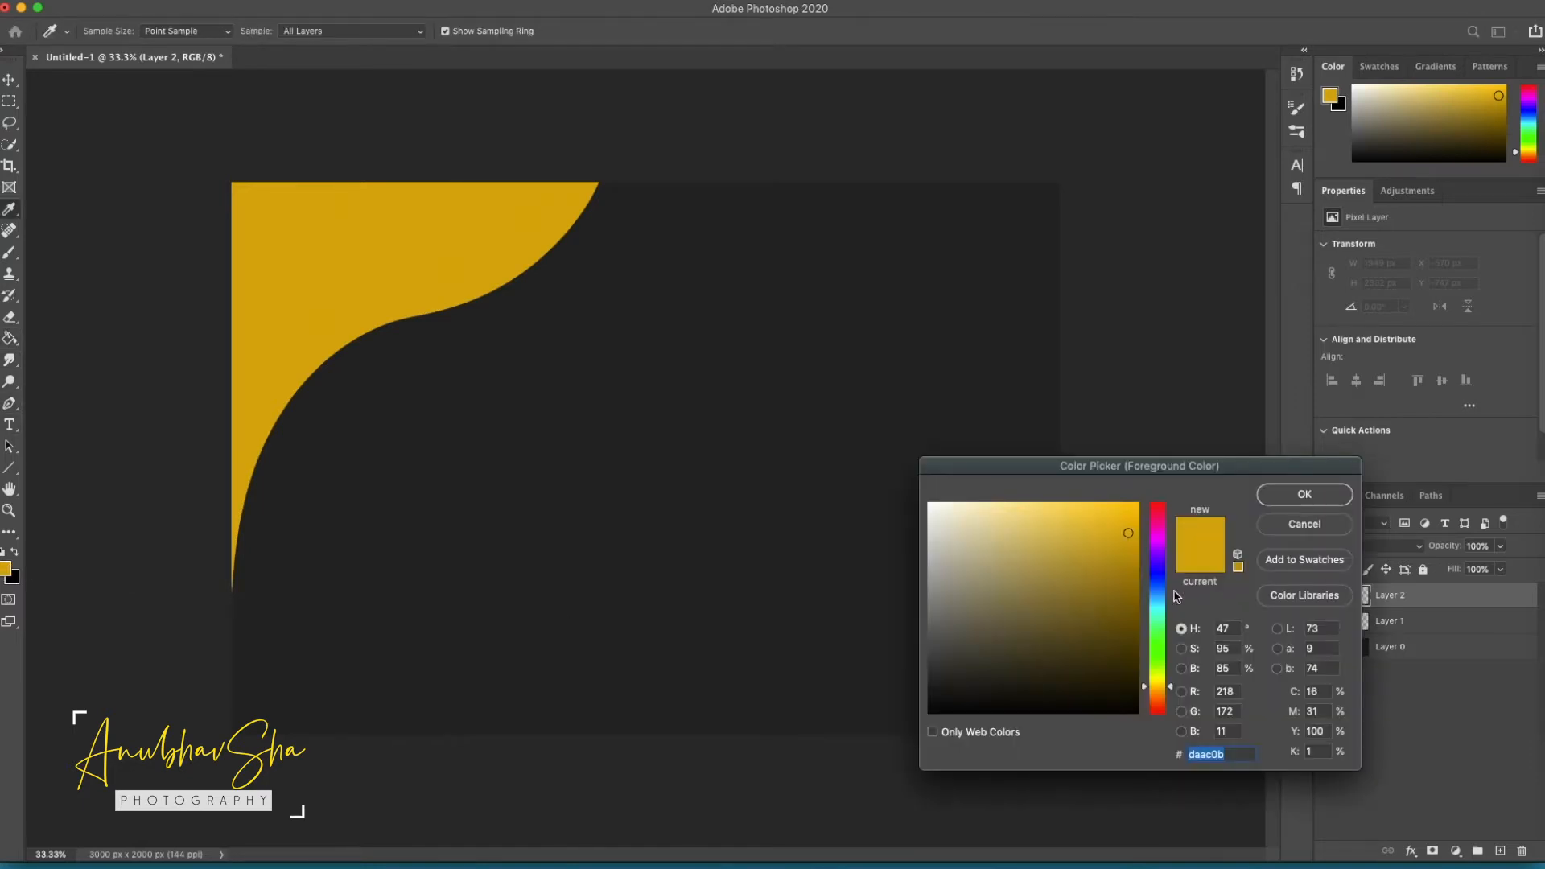
left_click(1160, 541)
left_click(1159, 593)
left_click(1121, 556)
left_click(1294, 496)
Draw a closed path with the Pen tool around the canvas's lower-right corner, with a wavy inner edge.
left_click(773, 762)
left_click_drag(856, 547, 1000, 514)
left_click_drag(1013, 402, 1010, 355)
left_click(1176, 336)
left_click(1205, 515)
left_click(1167, 705)
left_click(1101, 778)
left_click(977, 793)
left_click(843, 788)
left_click(772, 761)
Convert the lower-right path into a selection and fill it with the blue foreground colour.
right_click(918, 586)
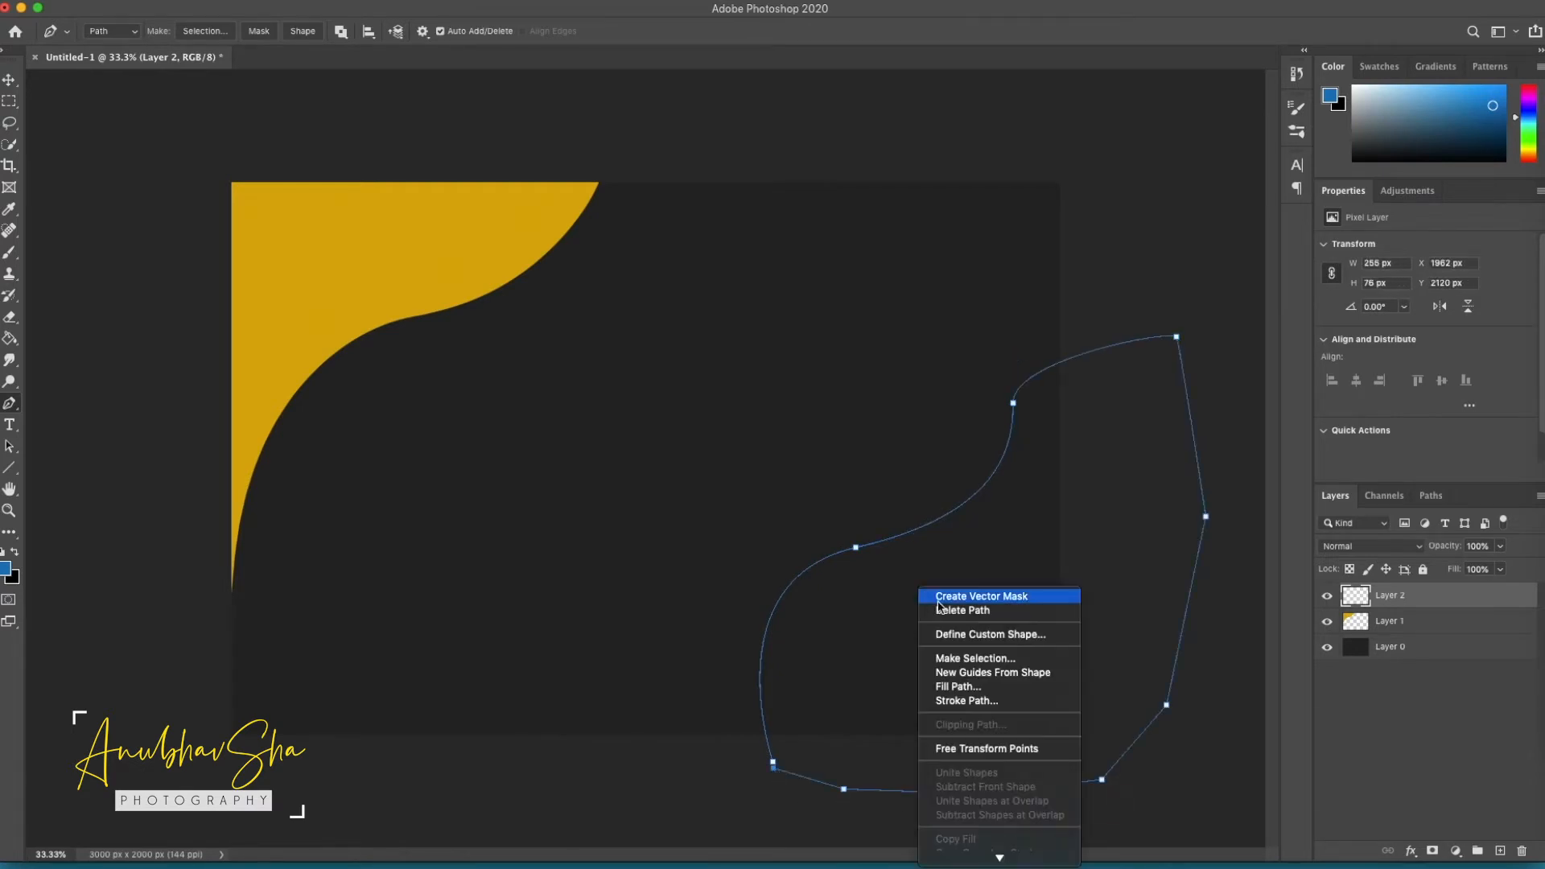
left_click(999, 651)
key("Return")
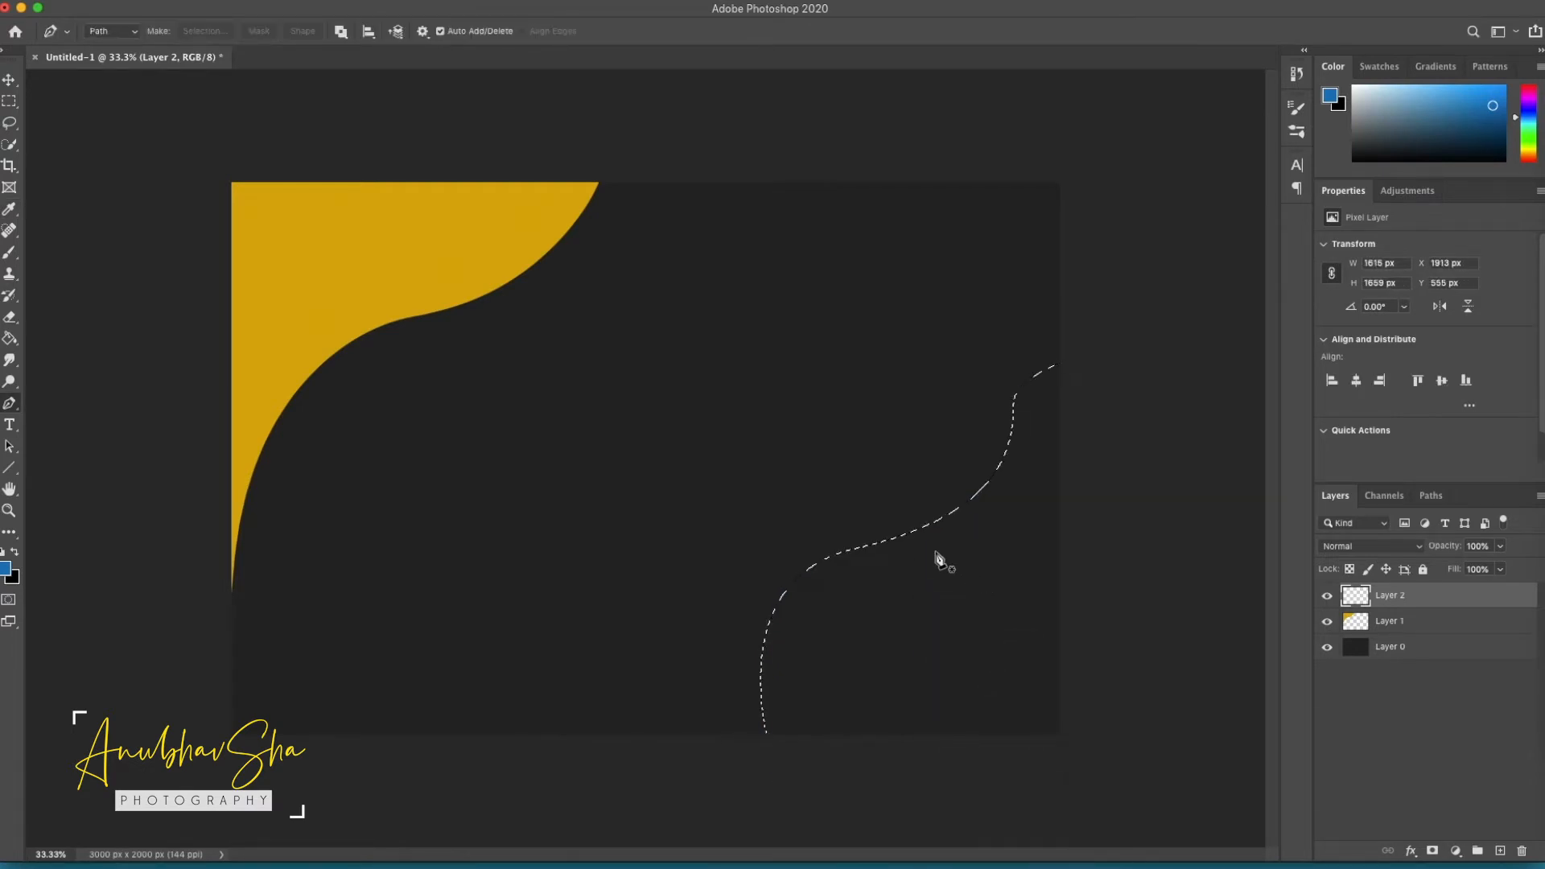
key("g")
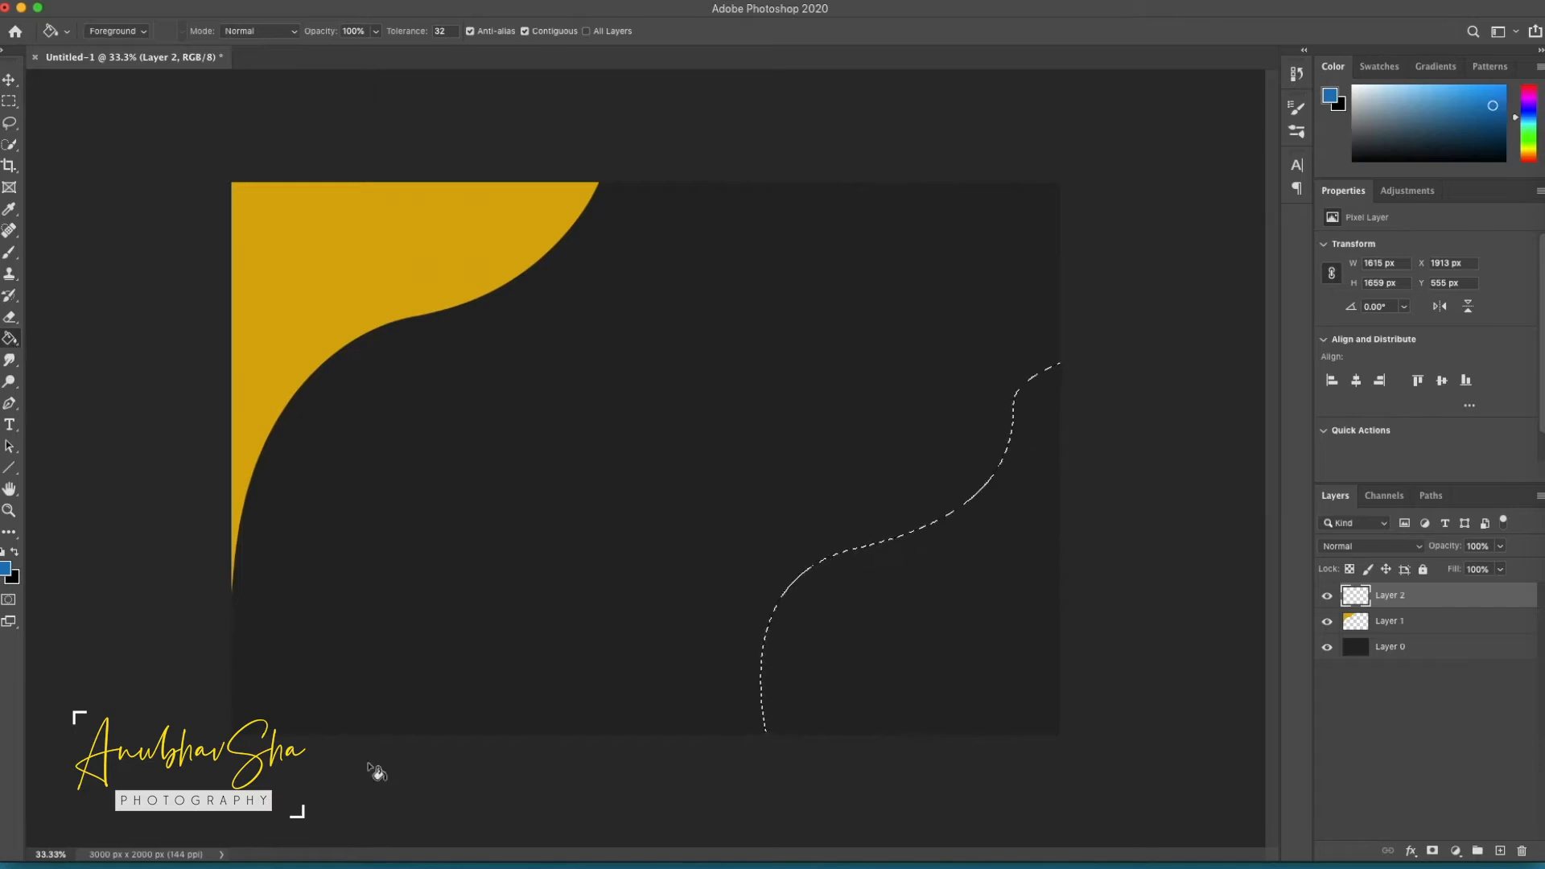
left_click(854, 628)
Change the foreground colour to teal (10b1bb), refill the lower-right selection with it and deselect.
left_click(7, 569)
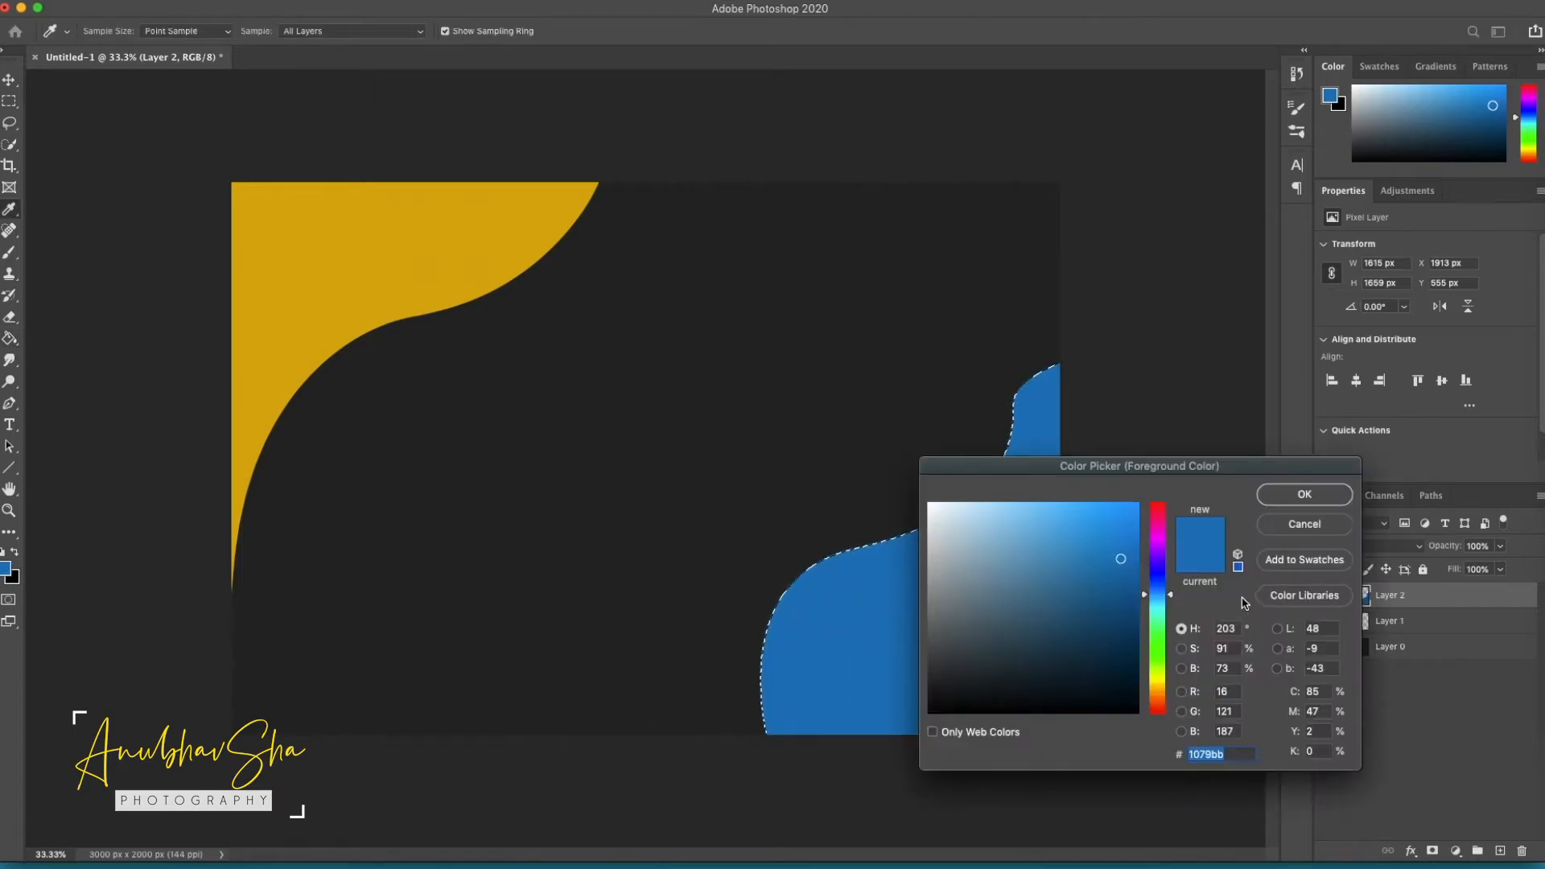
left_click_drag(1162, 597, 1161, 609)
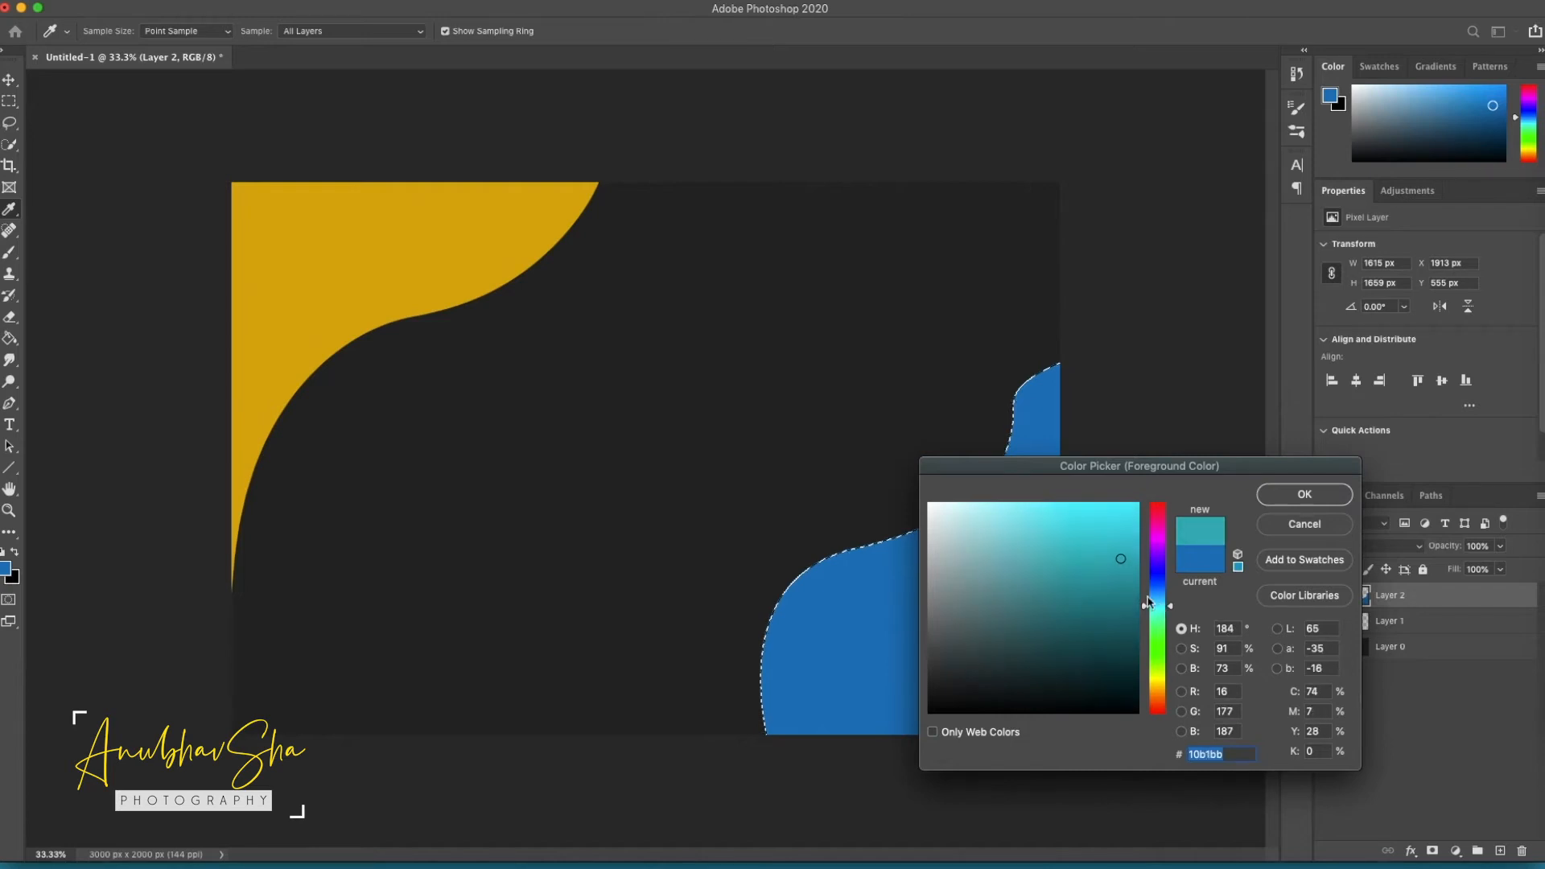
left_click(1304, 494)
key("g")
left_click(989, 605)
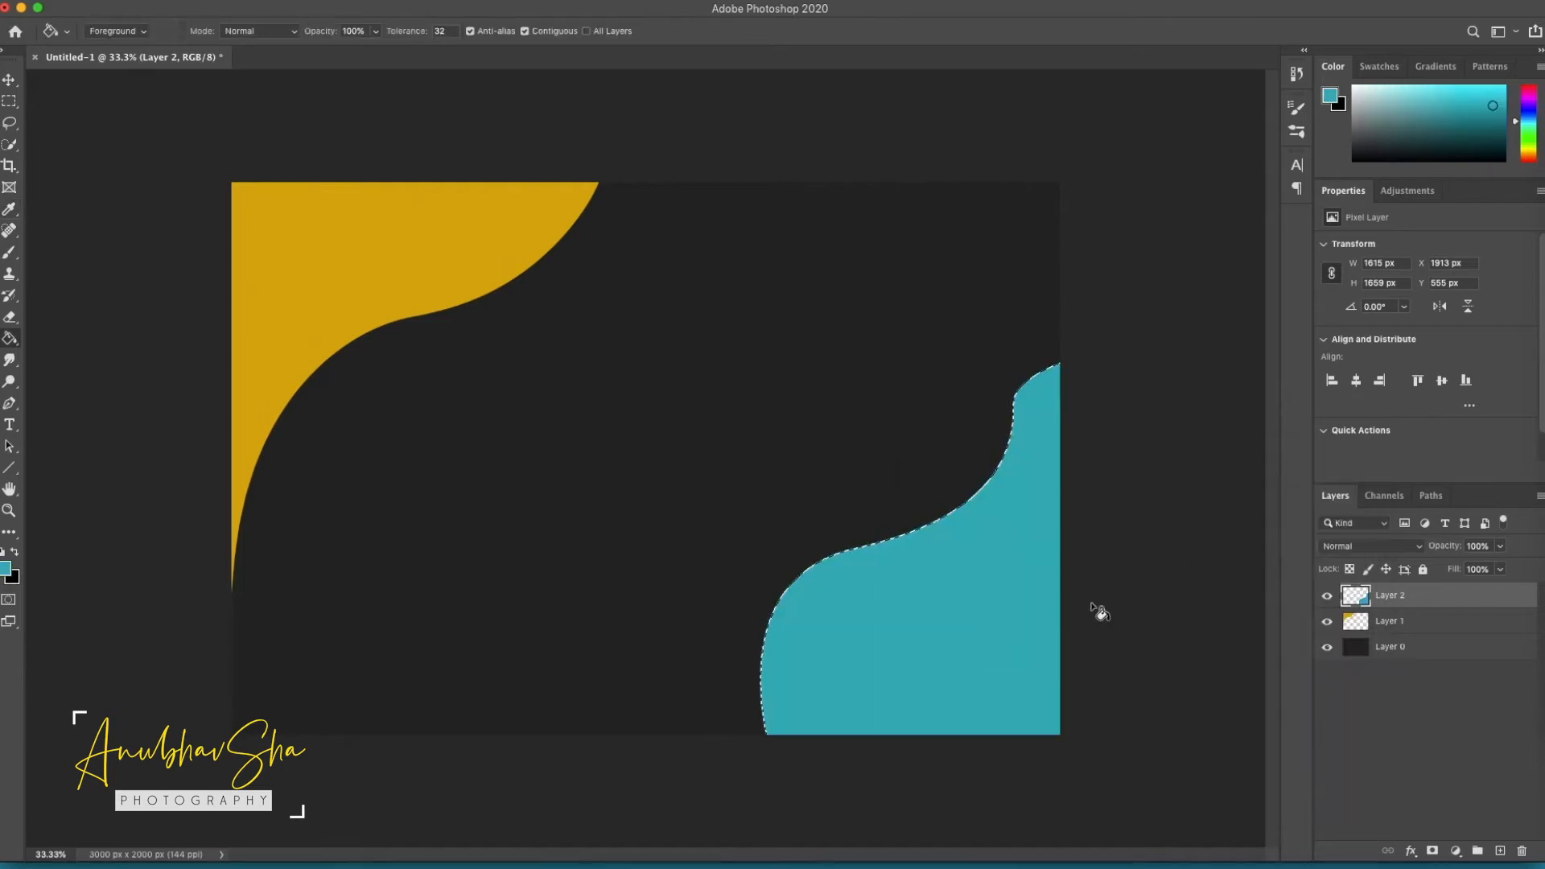
key("super+d")
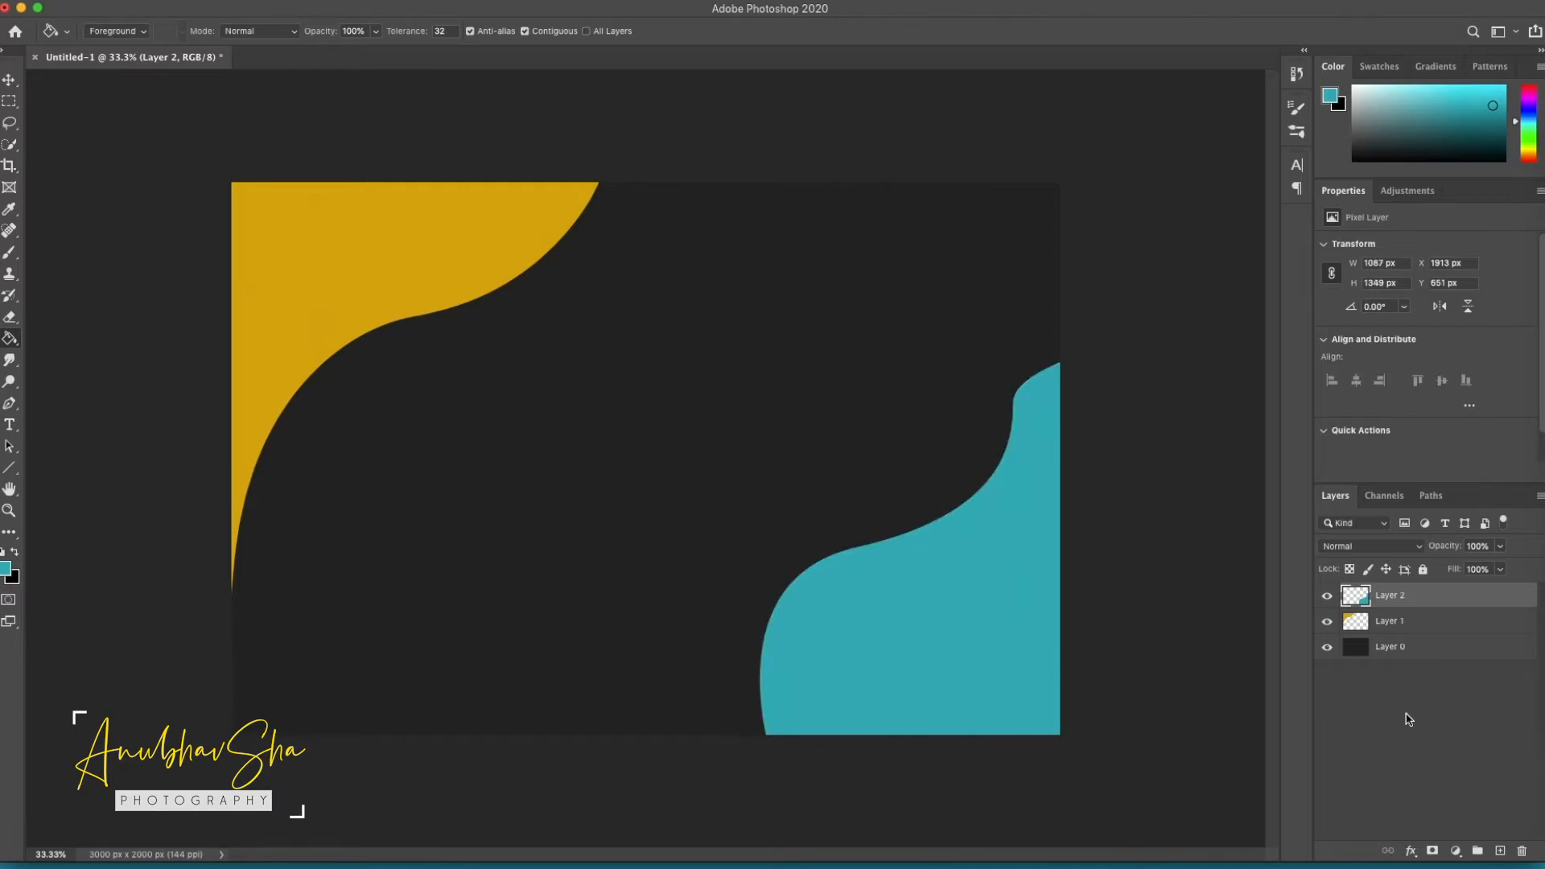
Free-transform the teal shape, enlarging, rotating and repositioning it so its curve sits low in the canvas's lower-right corner.
key("super+t")
left_click_drag(758, 733, 727, 775)
left_click_drag(1061, 363, 1109, 299)
left_click_drag(1003, 544, 1068, 586)
left_click_drag(1183, 332, 1259, 461)
left_click_drag(951, 771, 1025, 824)
left_click_drag(1147, 490, 1115, 471)
key("Return")
key("super+t")
left_click_drag(998, 670, 1016, 596)
key("Return")
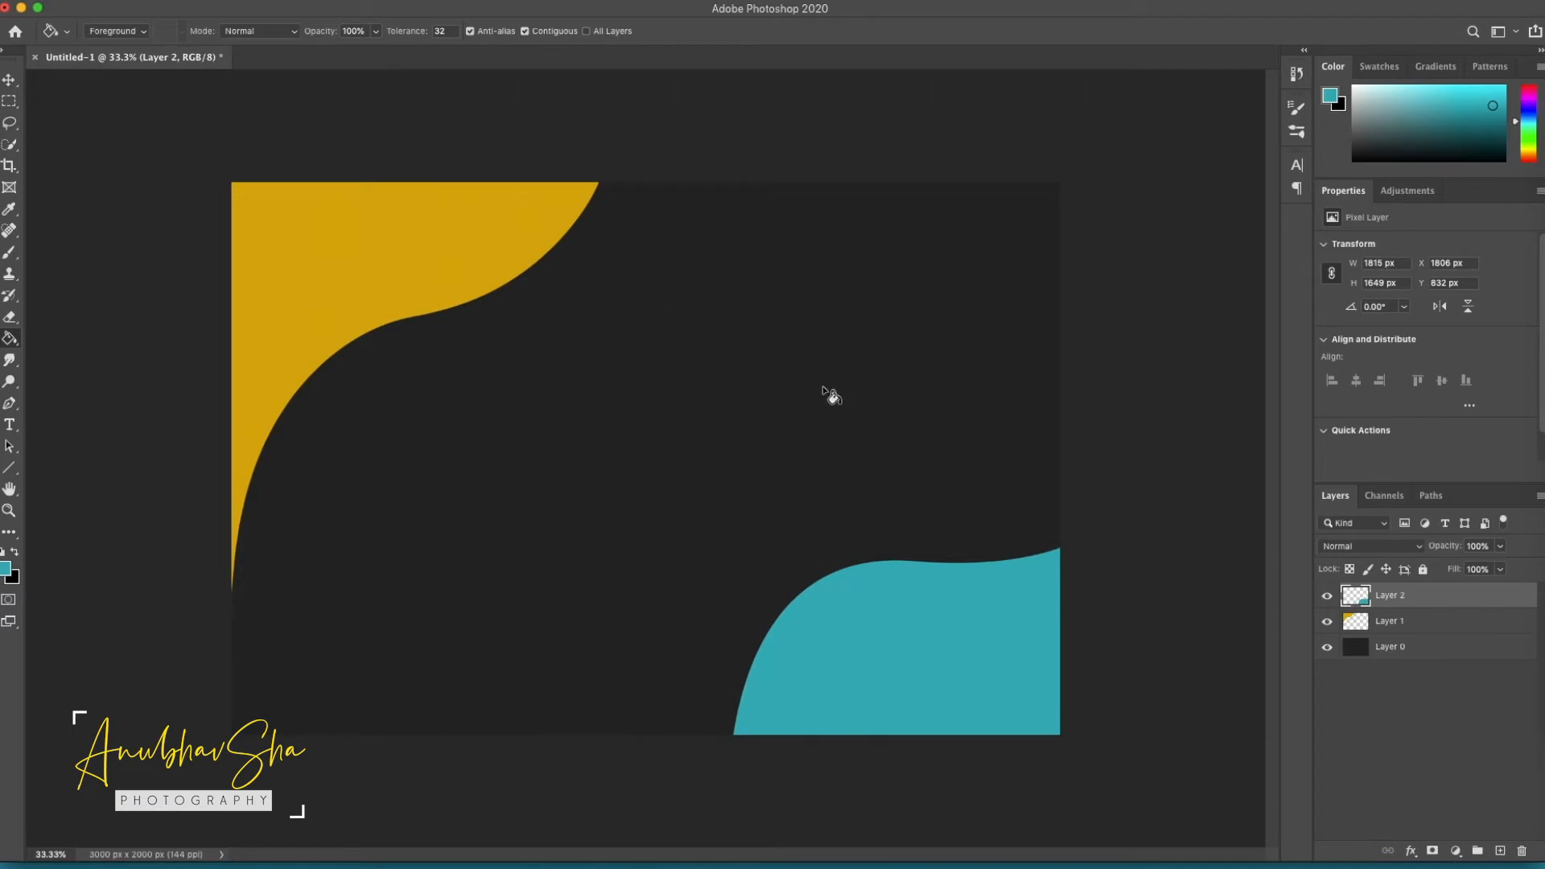
Add a new layer and draw an elliptical selection of about 1179 x 857 px near the canvas centre.
left_click(1500, 851)
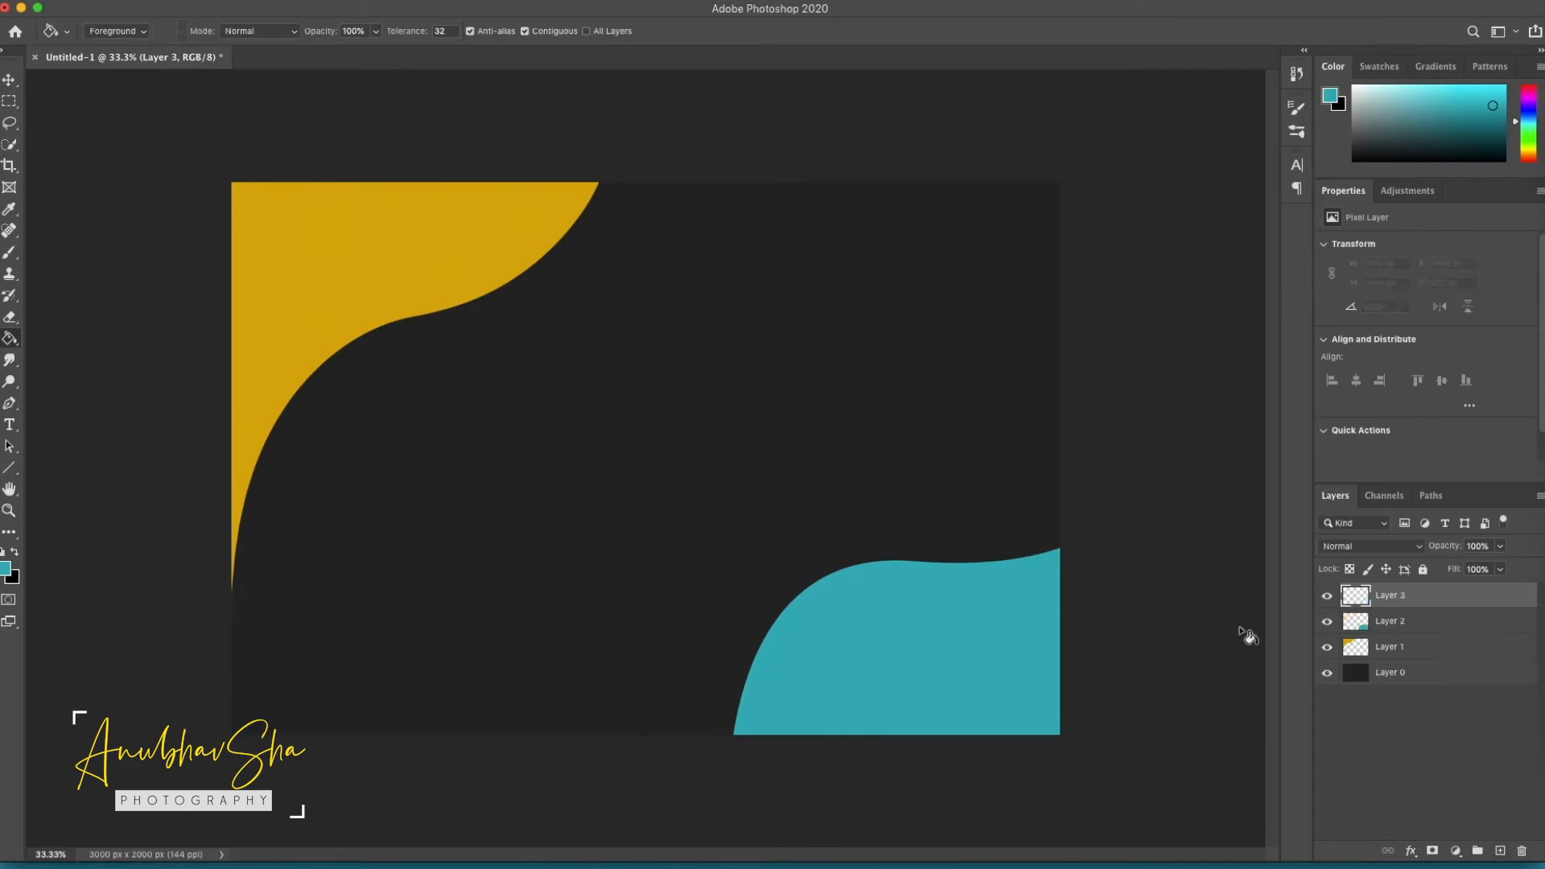
right_click(10, 103)
left_click(77, 119)
left_click_drag(489, 360, 815, 597)
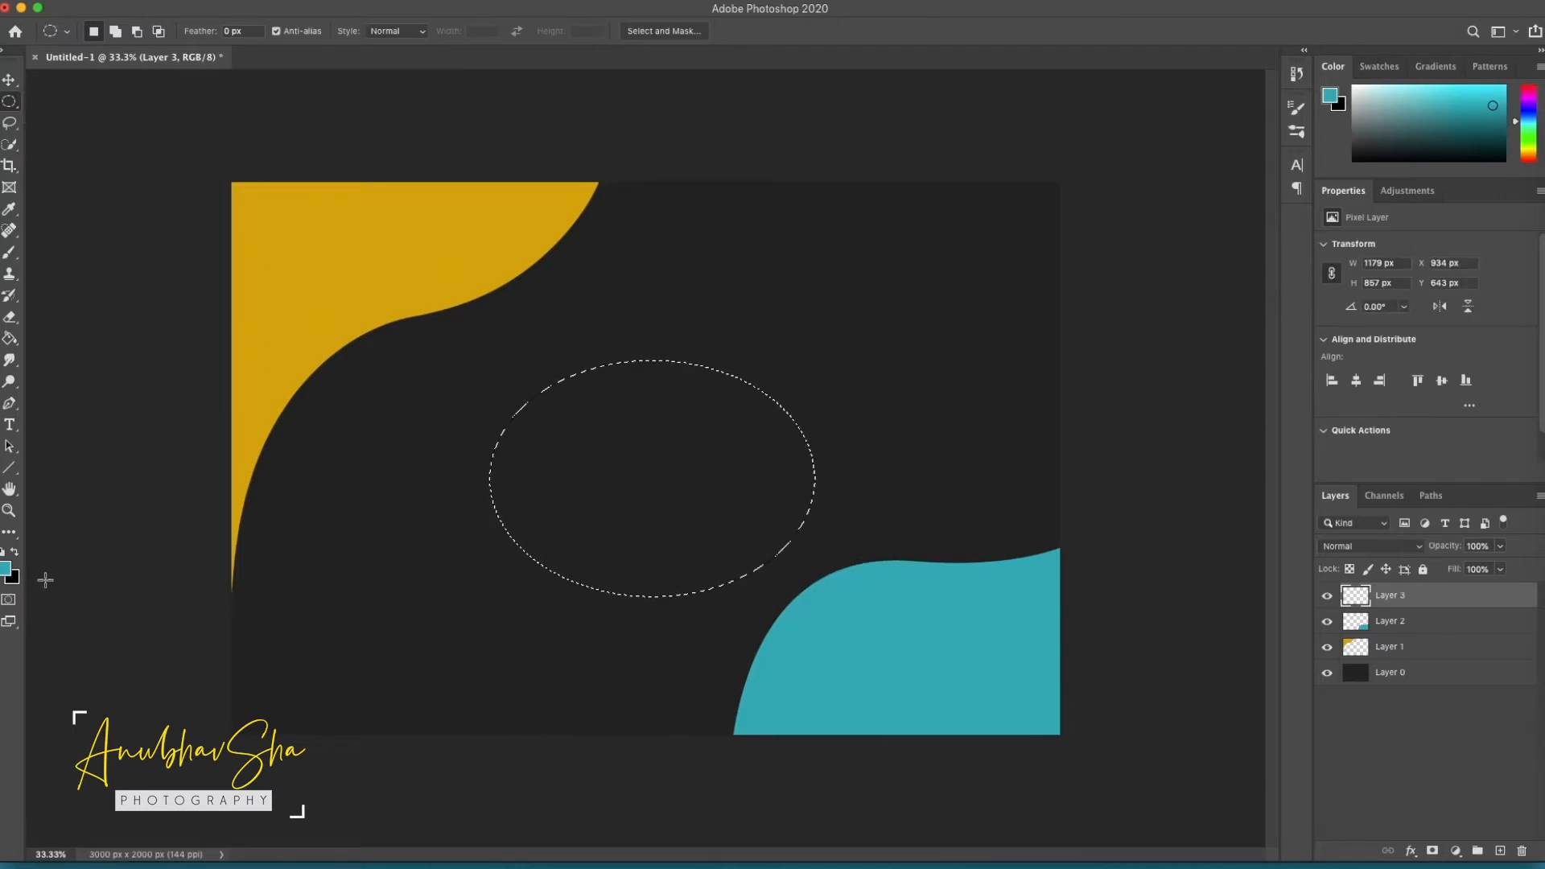
Set the foreground colour to orange-red, fill the elliptical selection with it and deselect.
left_click(6, 569)
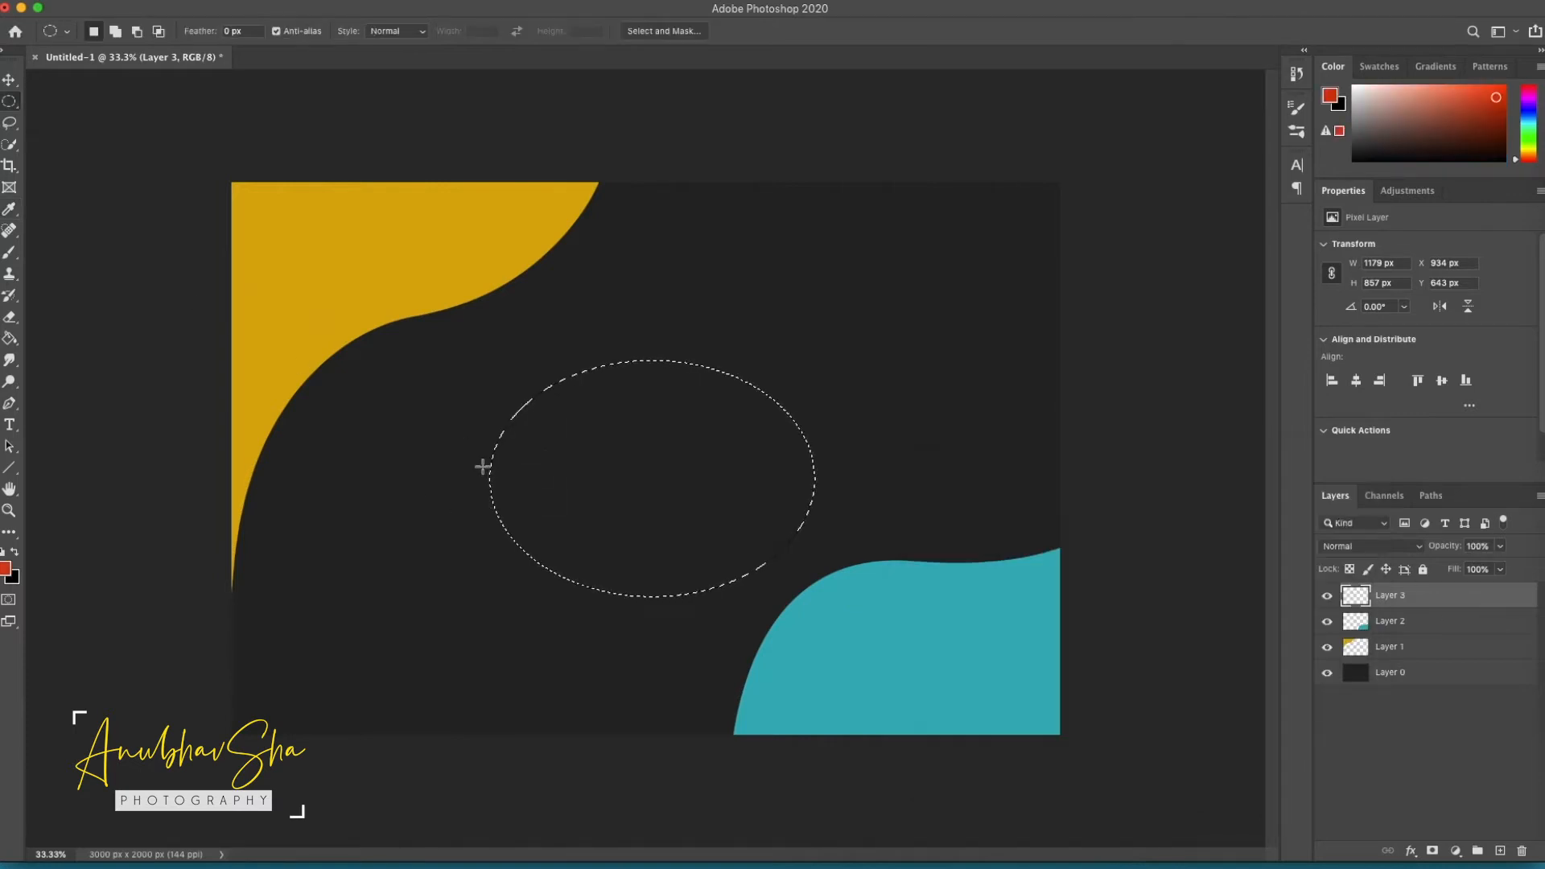
key("g")
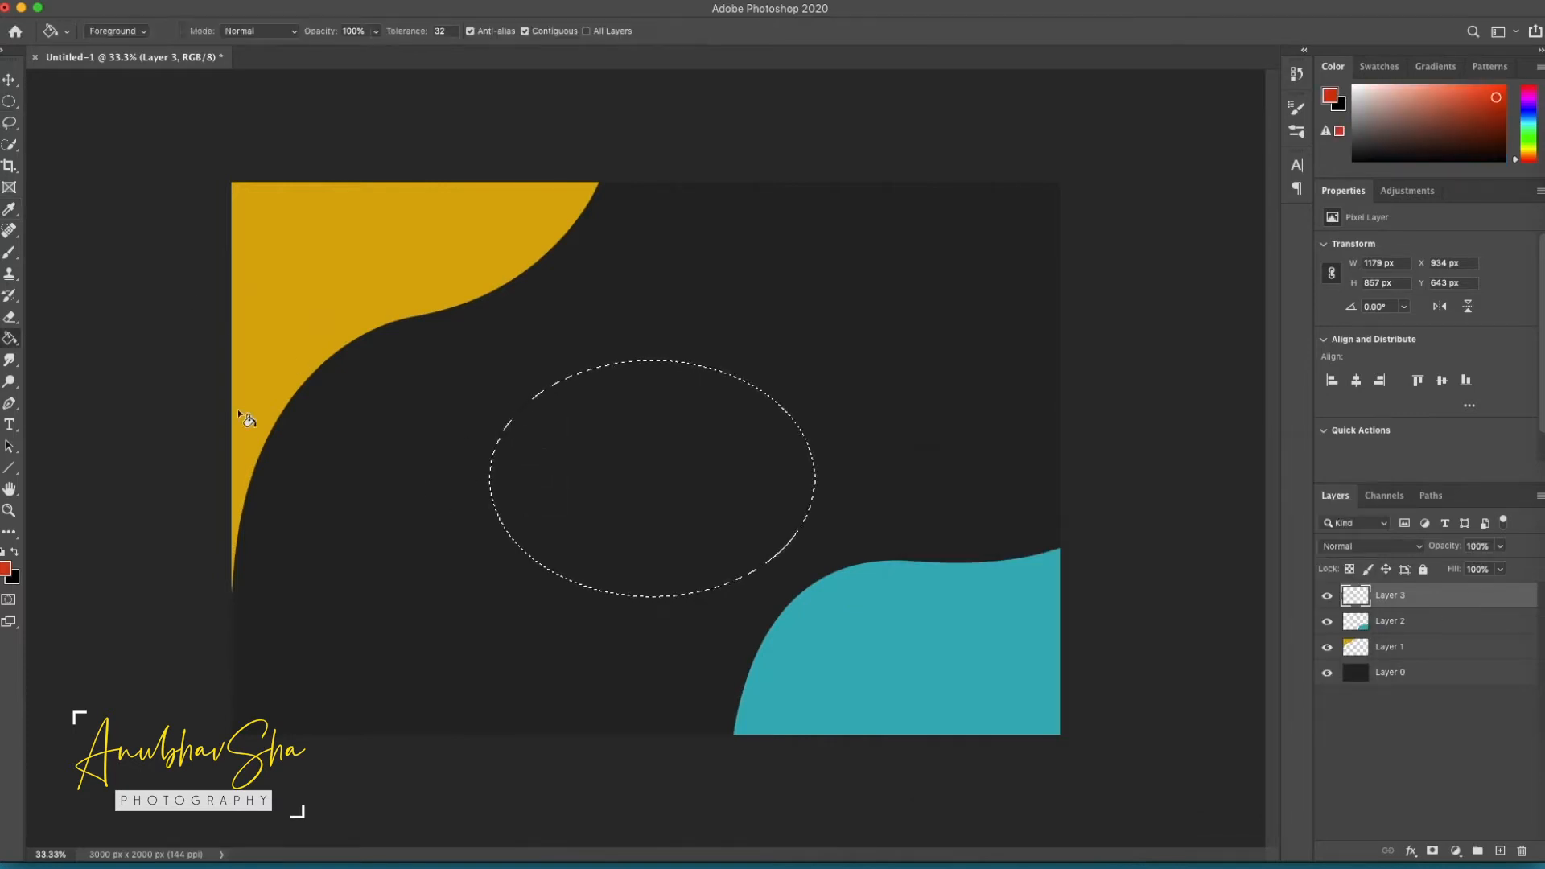
left_click(609, 483)
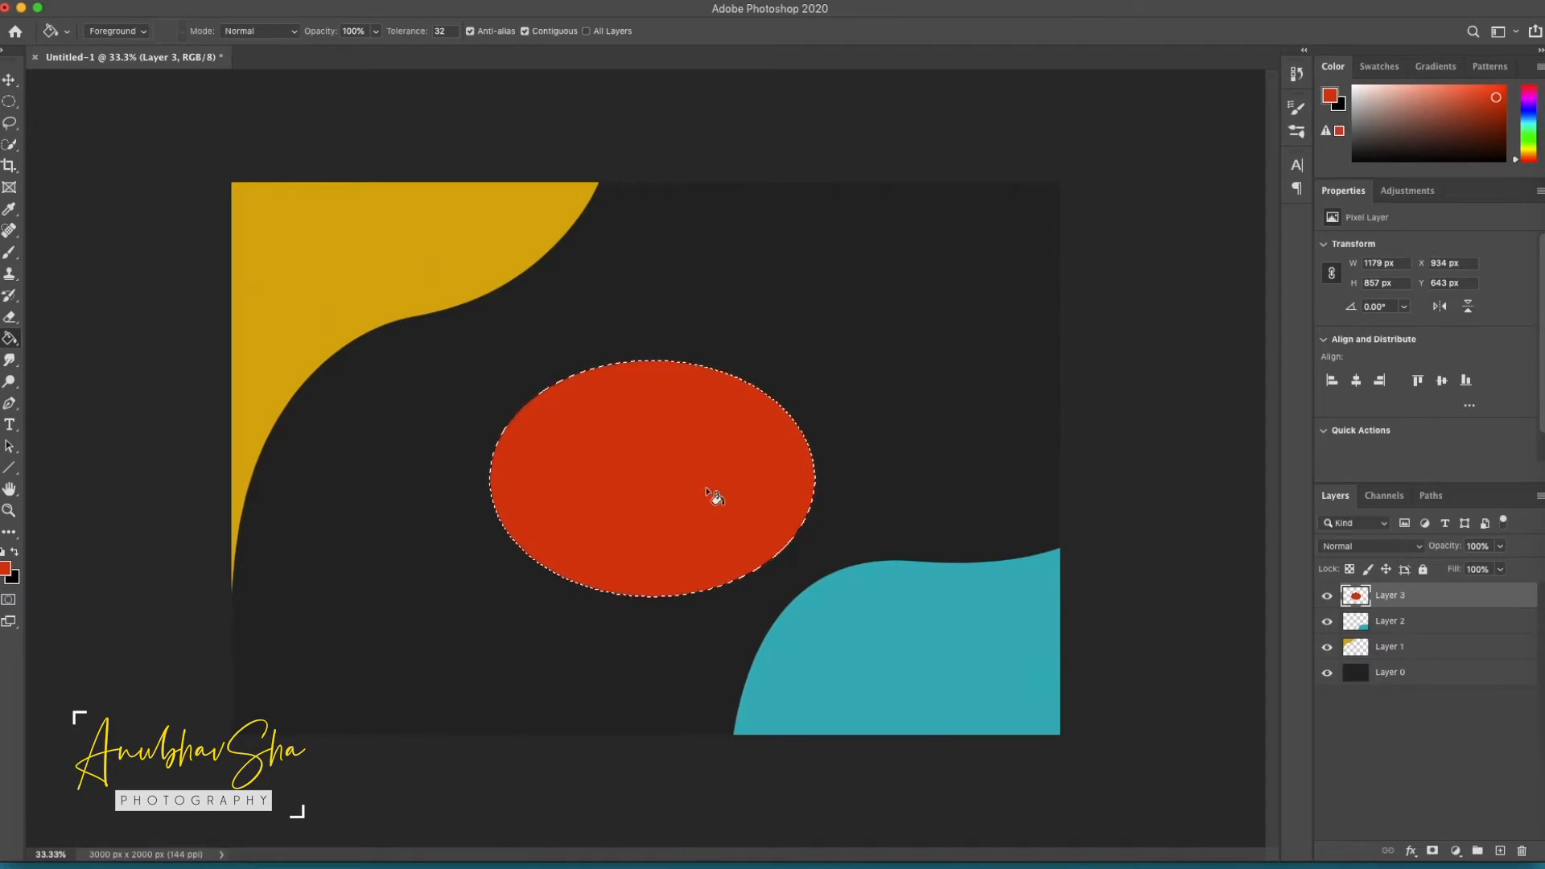
key("super+d")
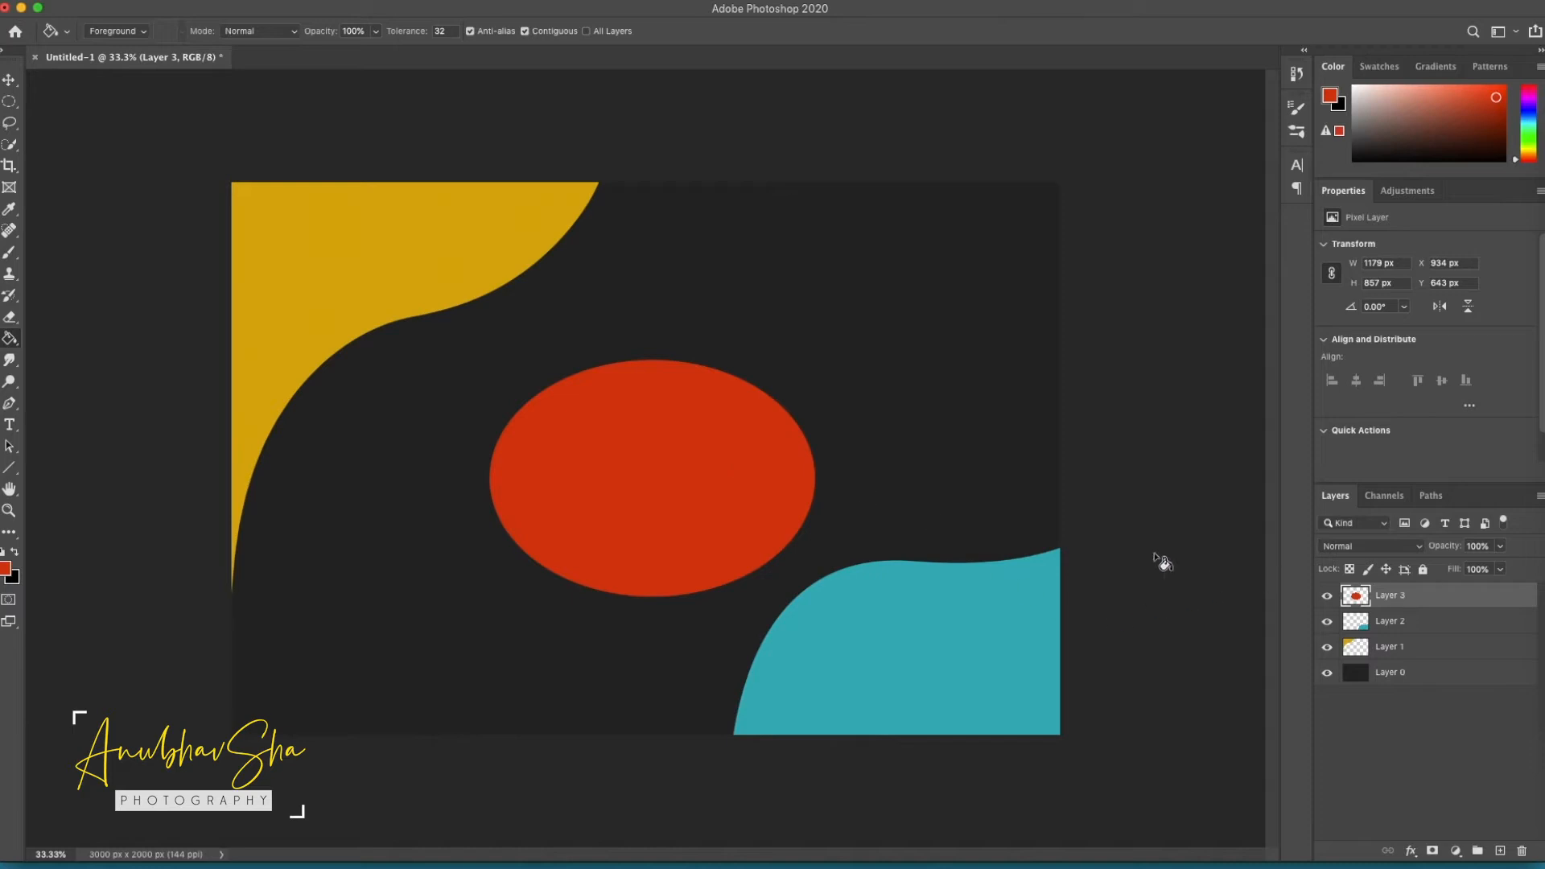
Warp the red ellipse into a bean shape by pulling its upper edge inward and adjusting its ends.
key("ctrl+t")
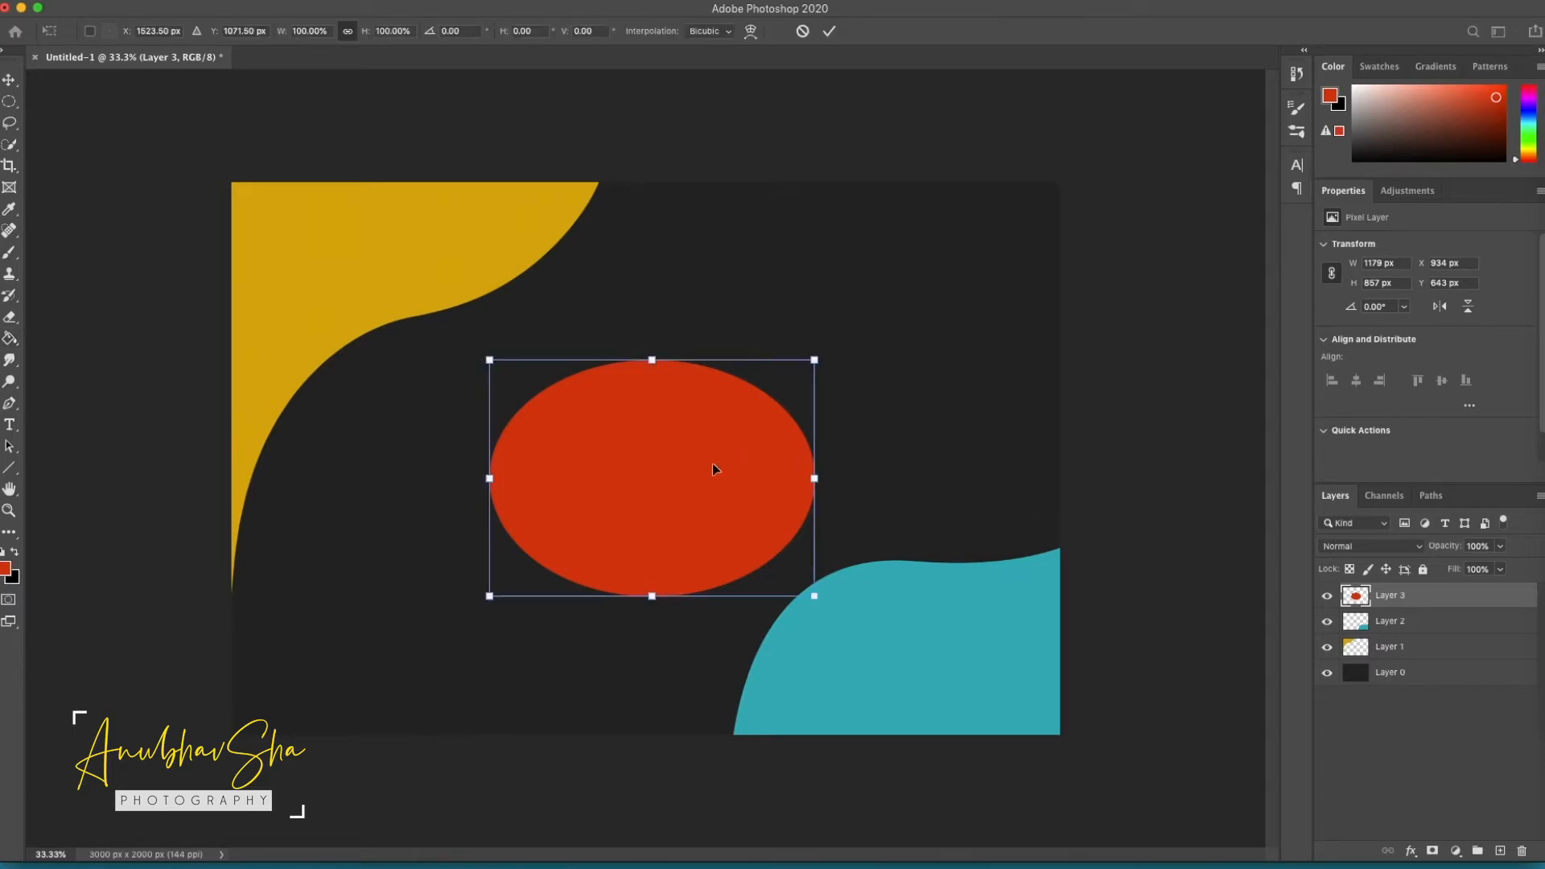
right_click(674, 474)
left_click(728, 578)
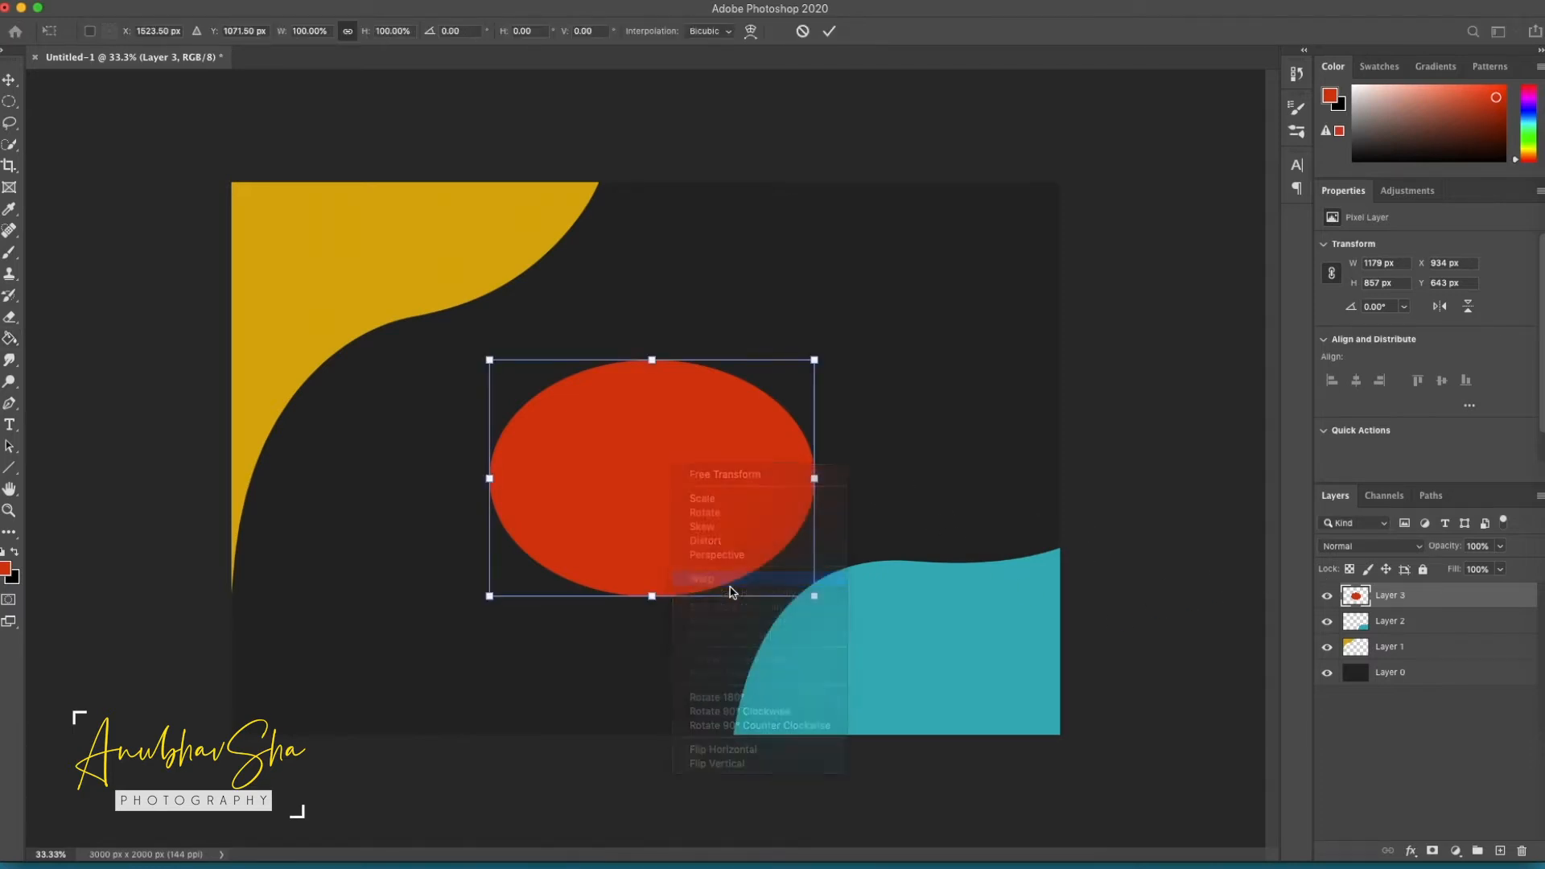
left_click_drag(736, 376, 622, 482)
left_click_drag(527, 423, 503, 410)
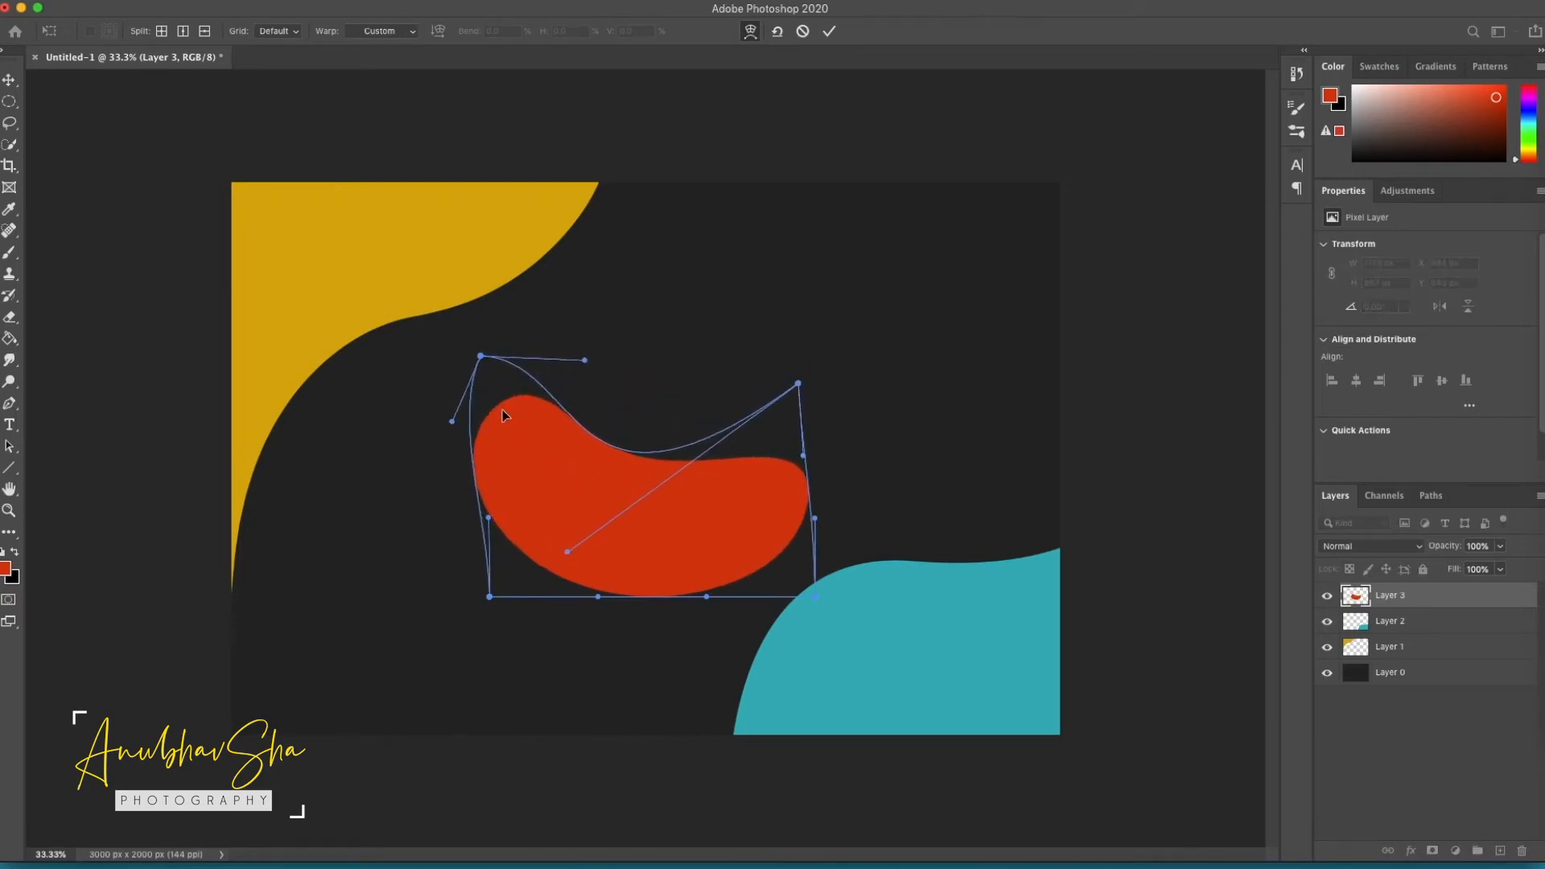
left_click_drag(790, 500, 799, 500)
left_click_drag(648, 586, 652, 582)
key("Return")
Rotate the red bean shape counterclockwise by more than 11 degrees and shift it slightly up and to the right.
key("ctrl+t")
left_click_drag(882, 322, 856, 394)
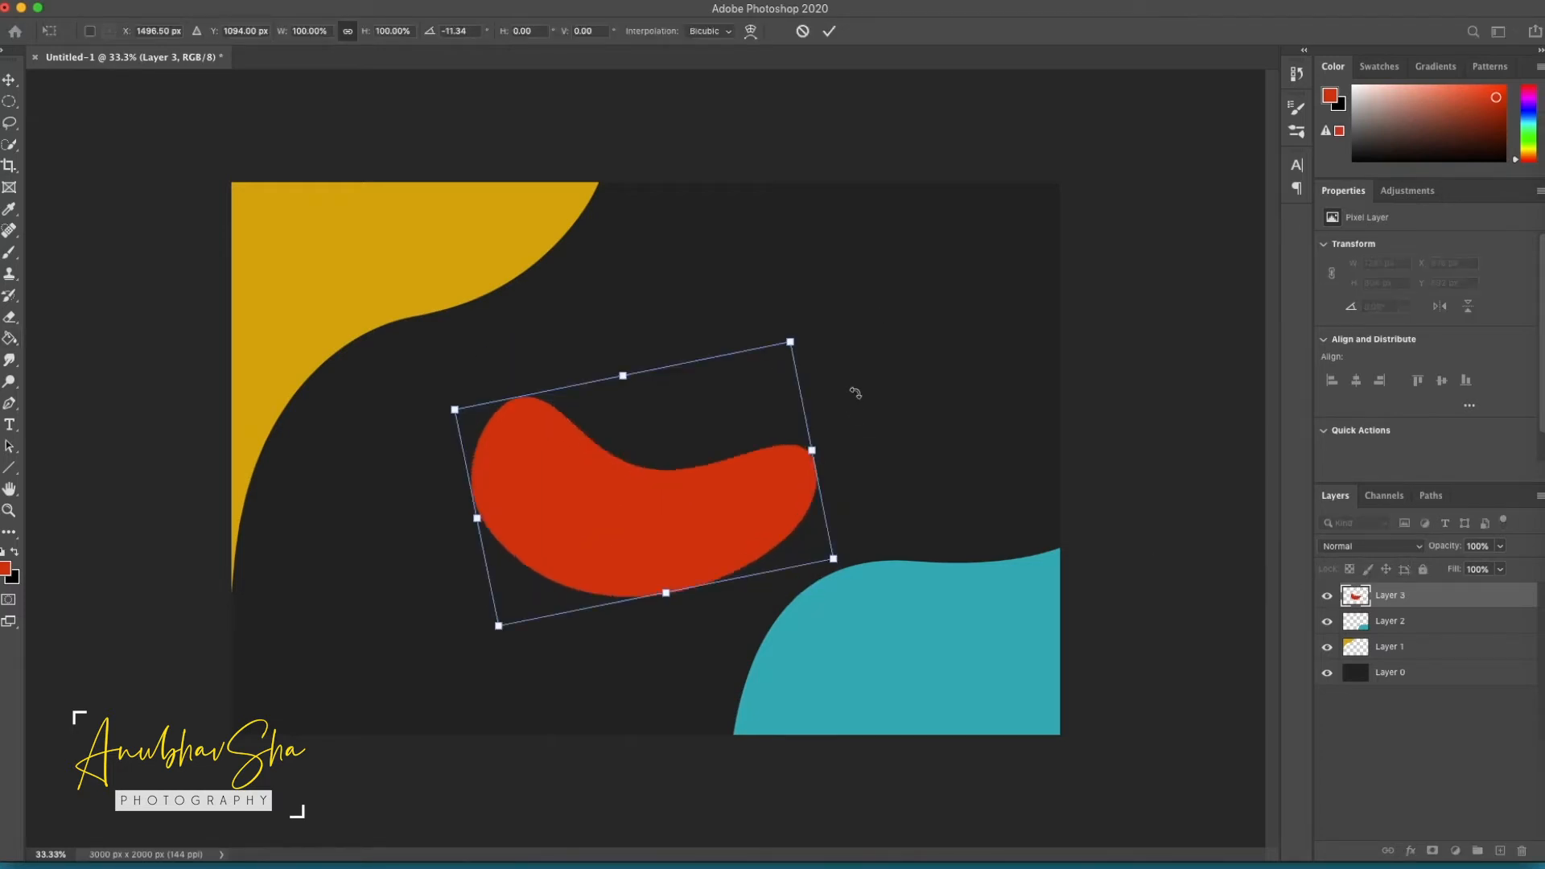
left_click_drag(813, 297, 803, 291)
left_click_drag(766, 475, 792, 444)
key("Return")
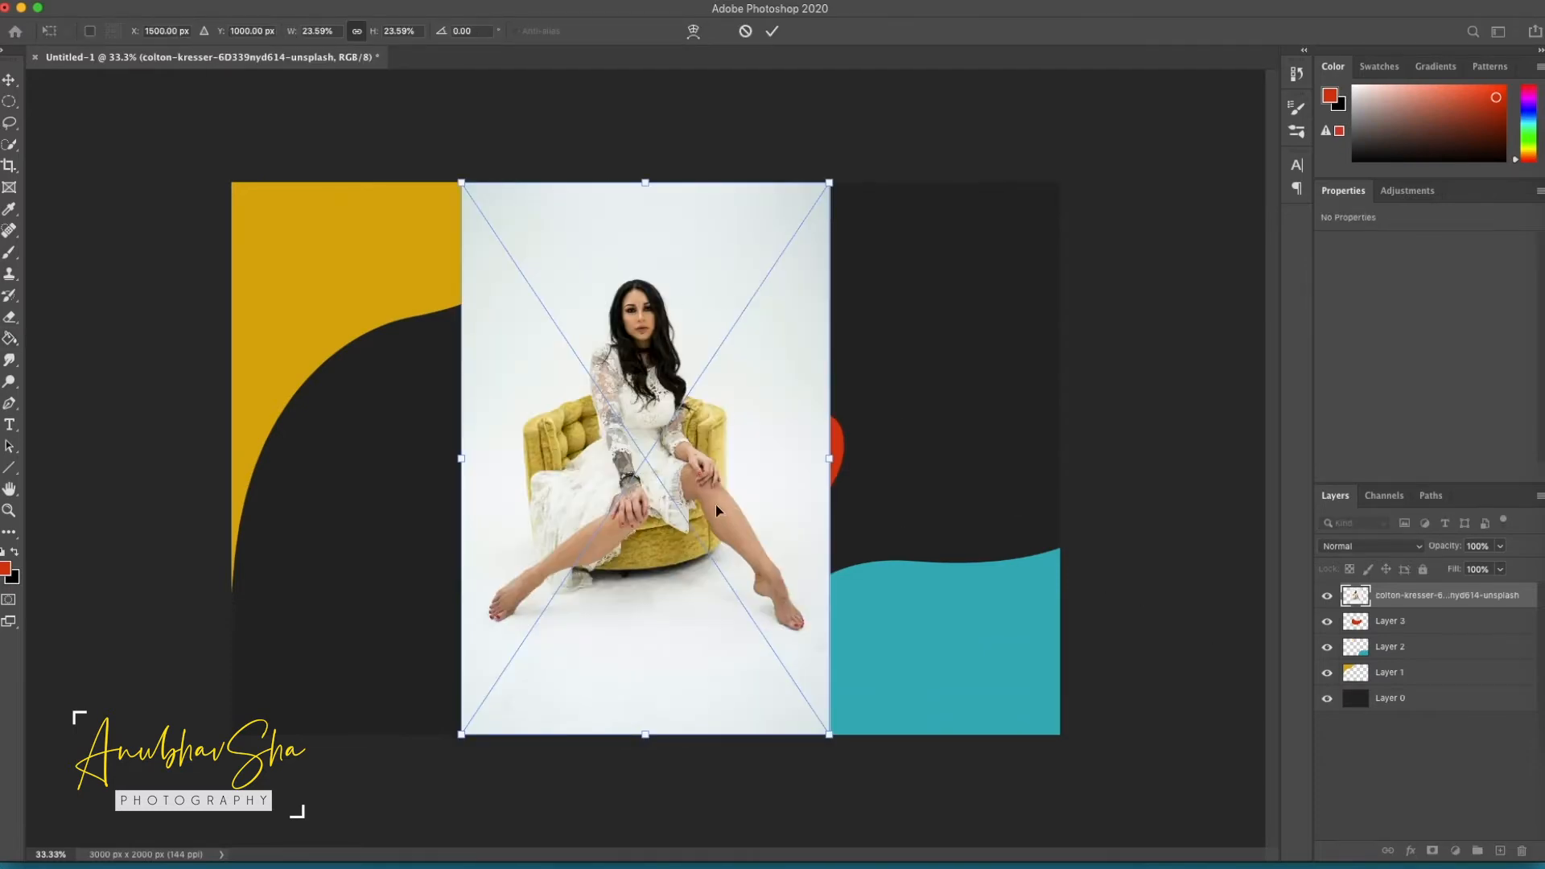
Place the photo of the seated woman at the canvas centre and rename its layer Model.
key("Return")
double_click(1416, 596)
type("Model")
key("Return")
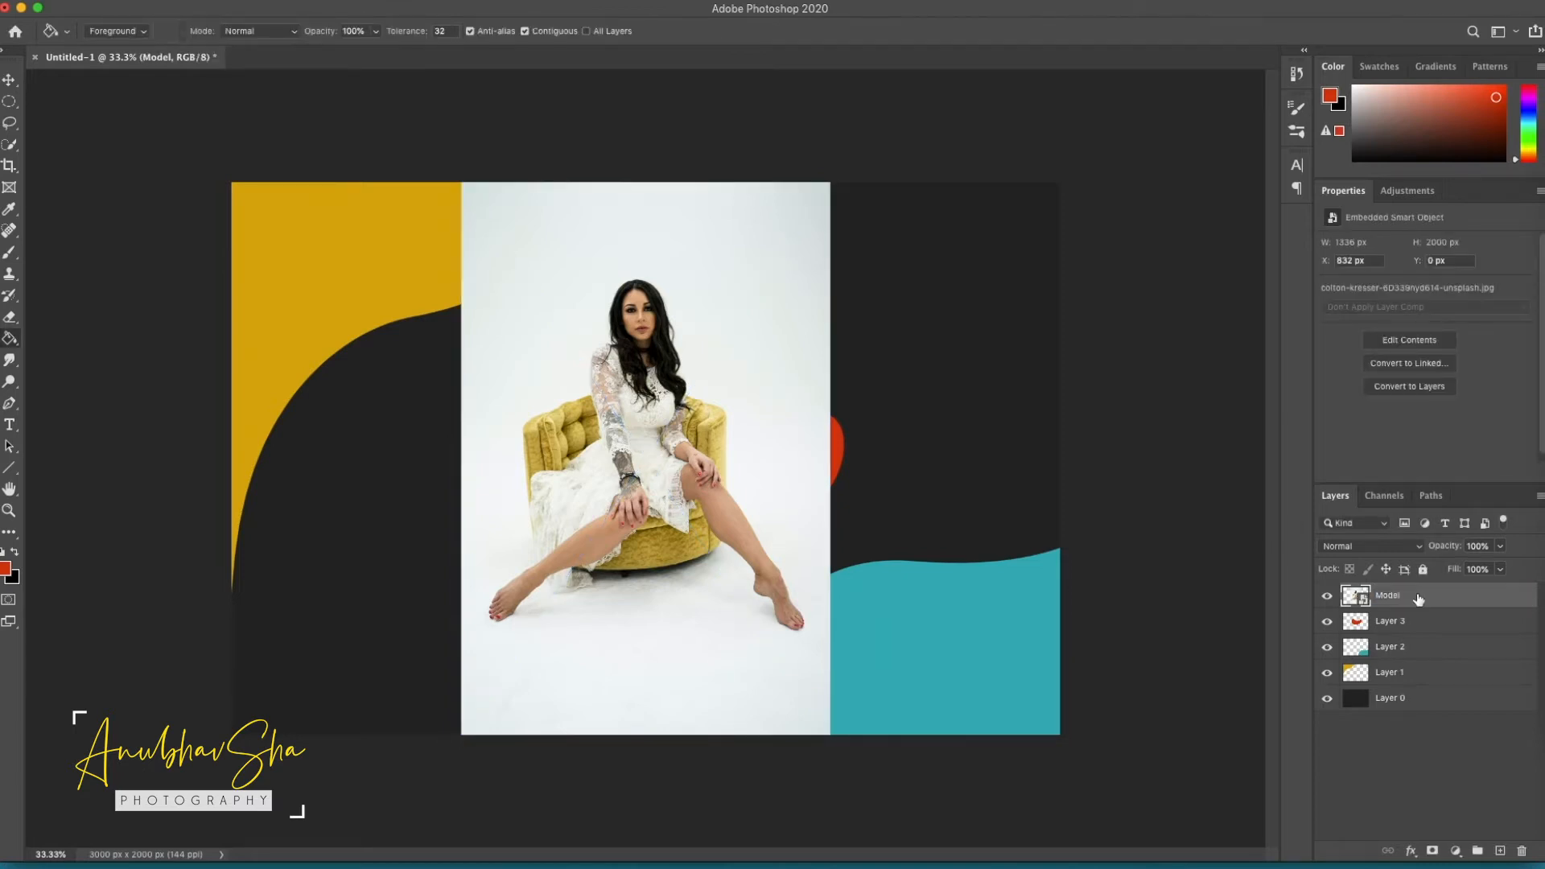
Select the seated woman and armchair in the Model photo with the Object Selection tool and mask out the photo's background.
left_click(9, 147)
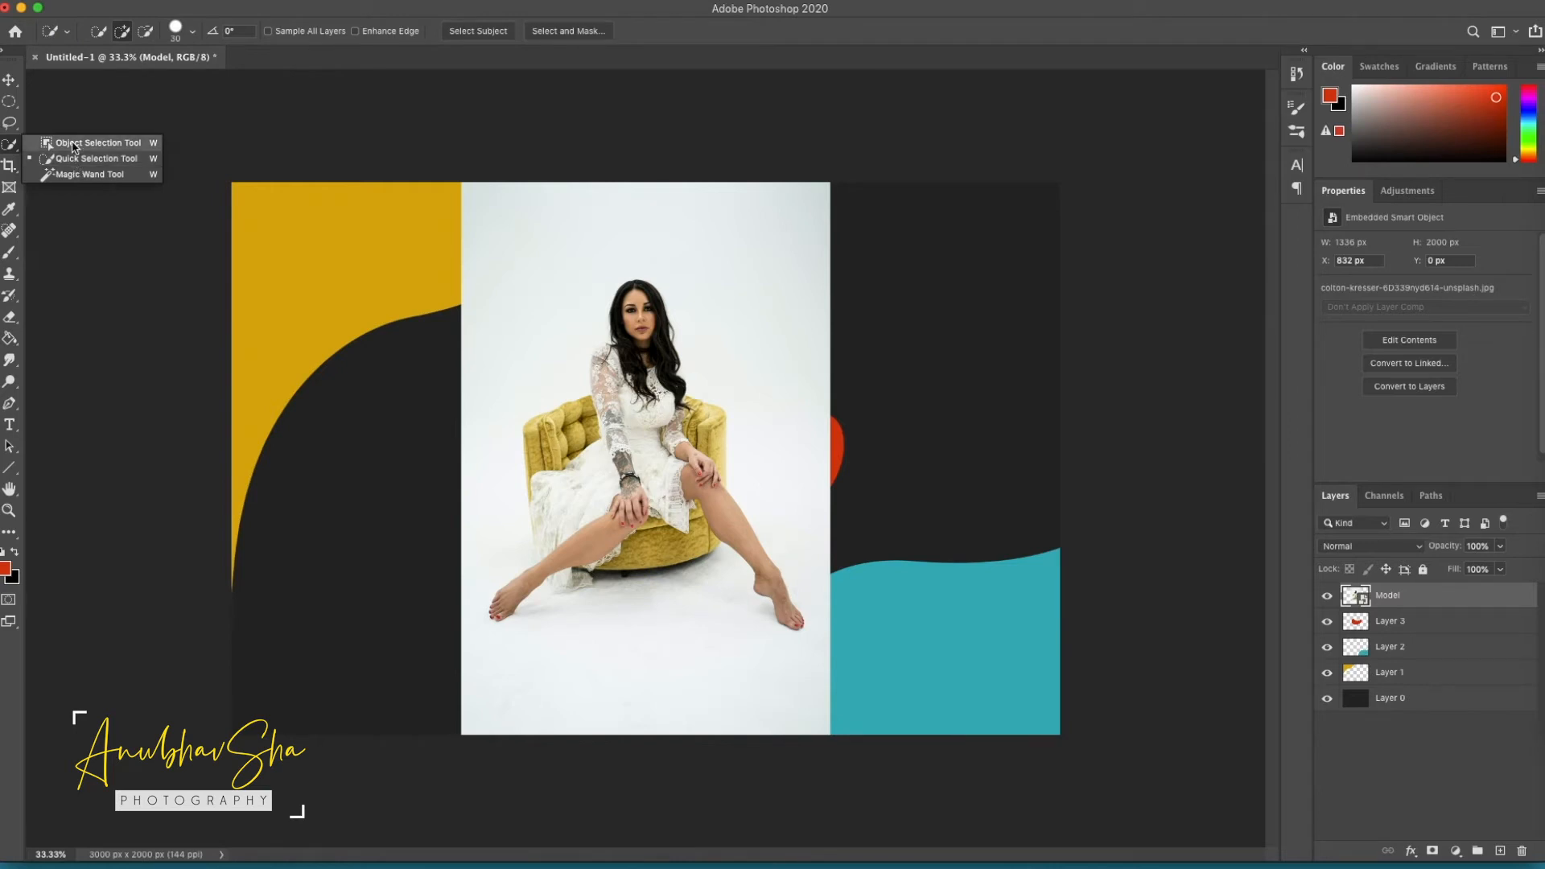
left_click(75, 144)
mouse_move(492, 268)
left_mouse_down()
mouse_move(558, 344)
mouse_move(712, 615)
mouse_move(804, 654)
left_mouse_up()
key("shift+w")
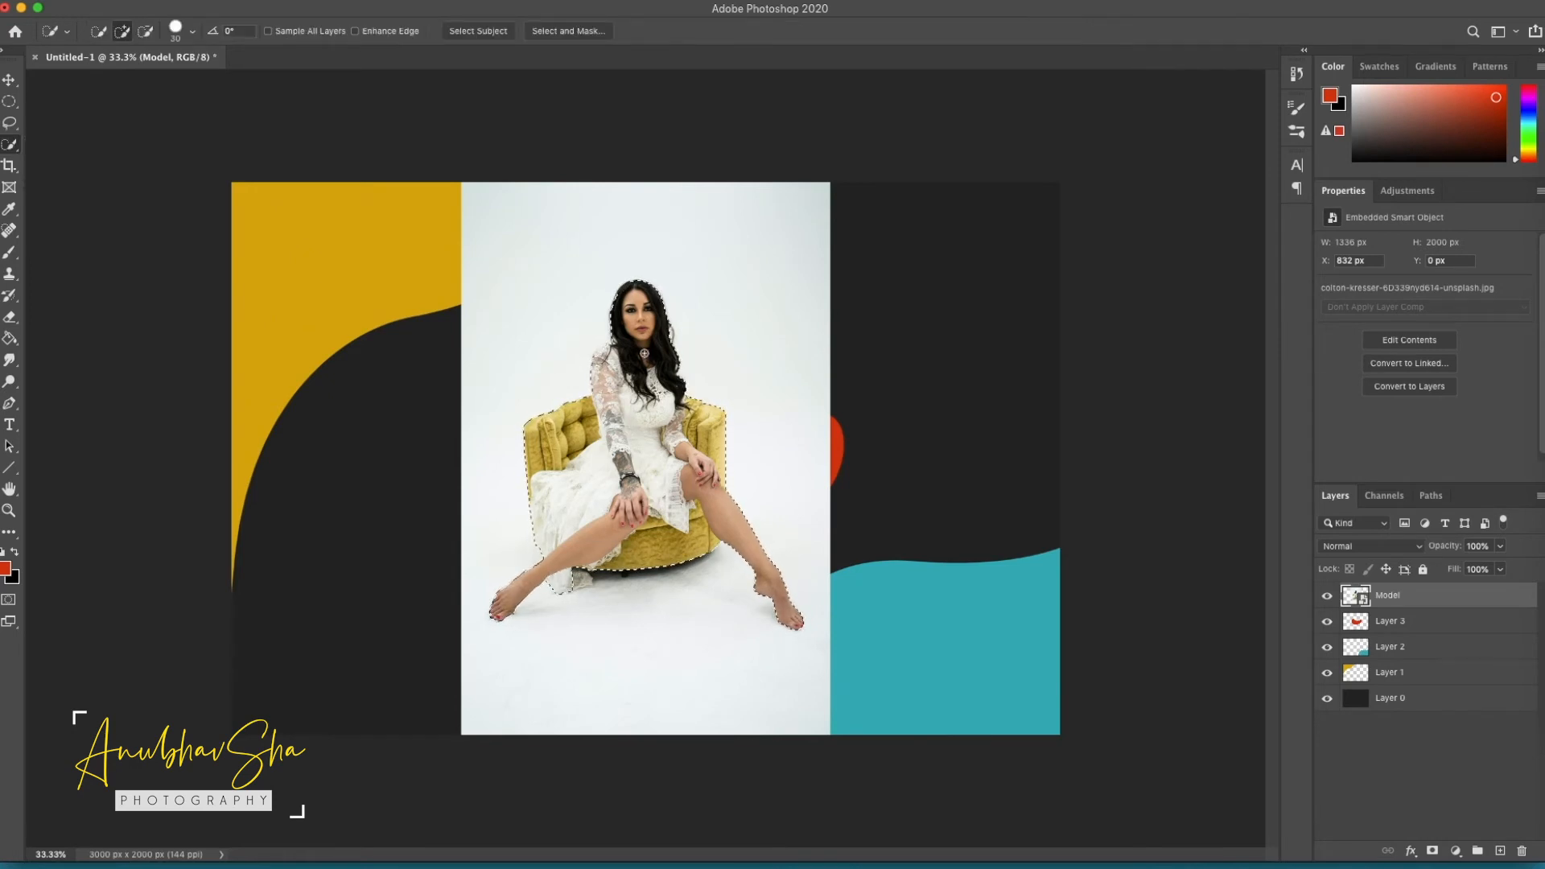
scroll(660, 306, "up", 3)
left_click_drag(631, 566, 598, 432)
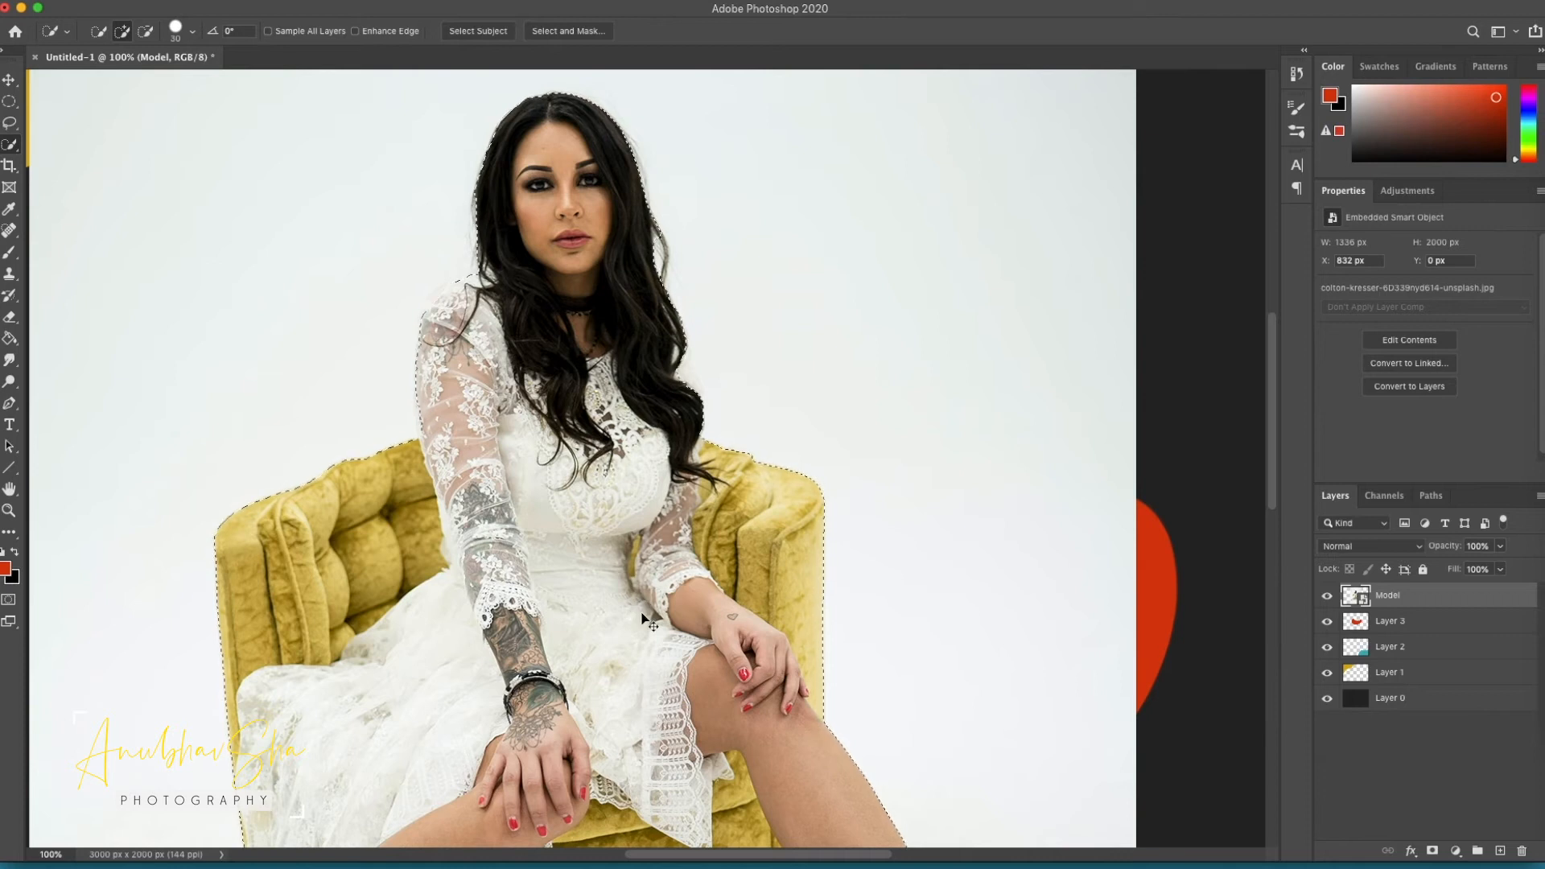
scroll(648, 622, "down", 1)
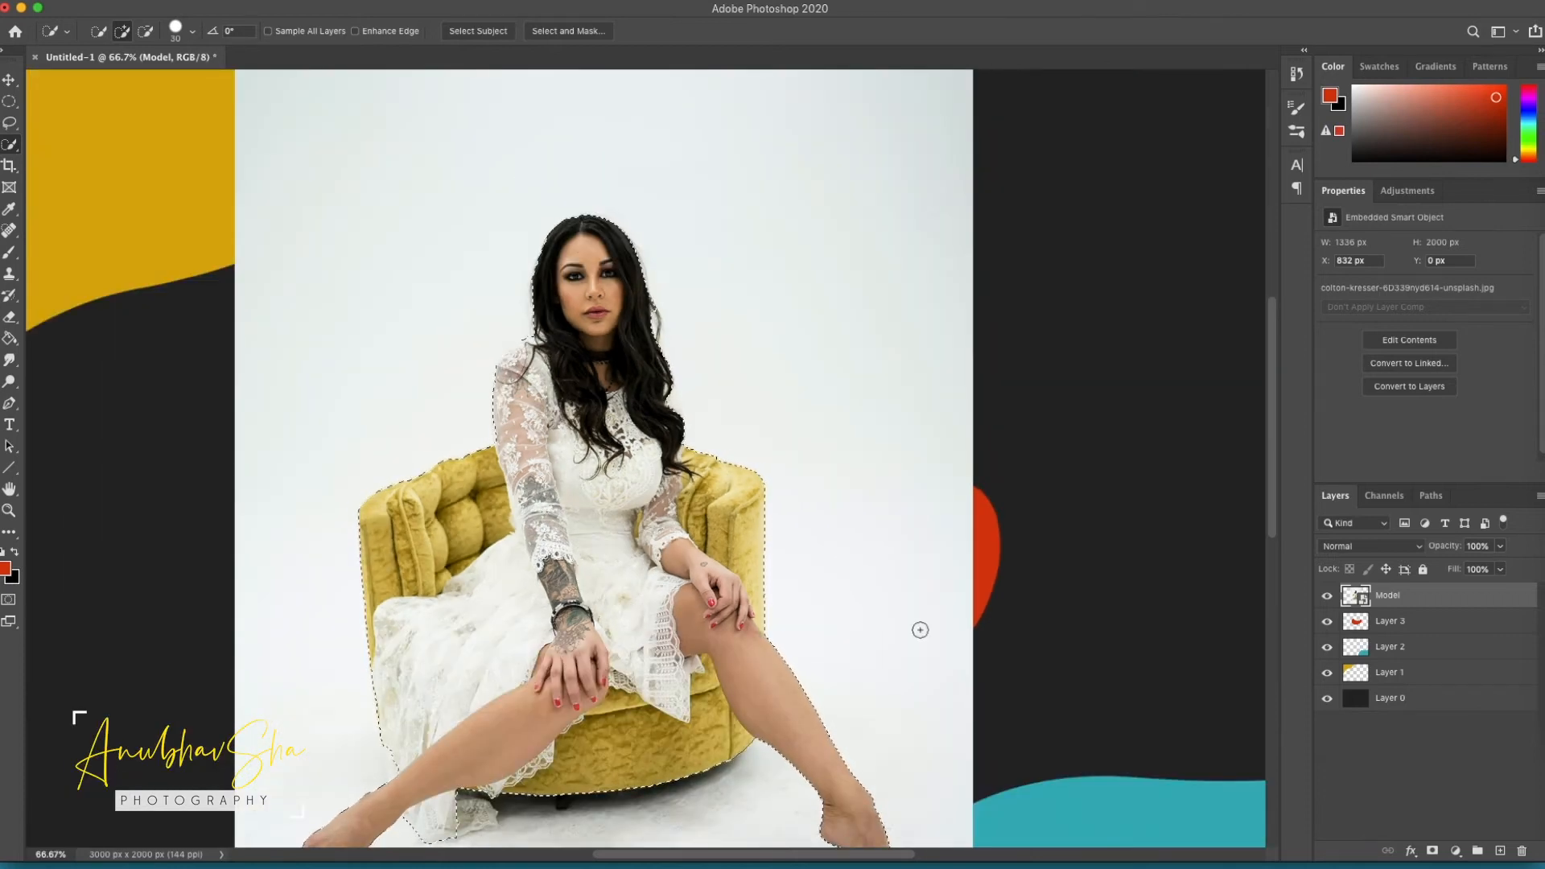
left_click(1432, 851)
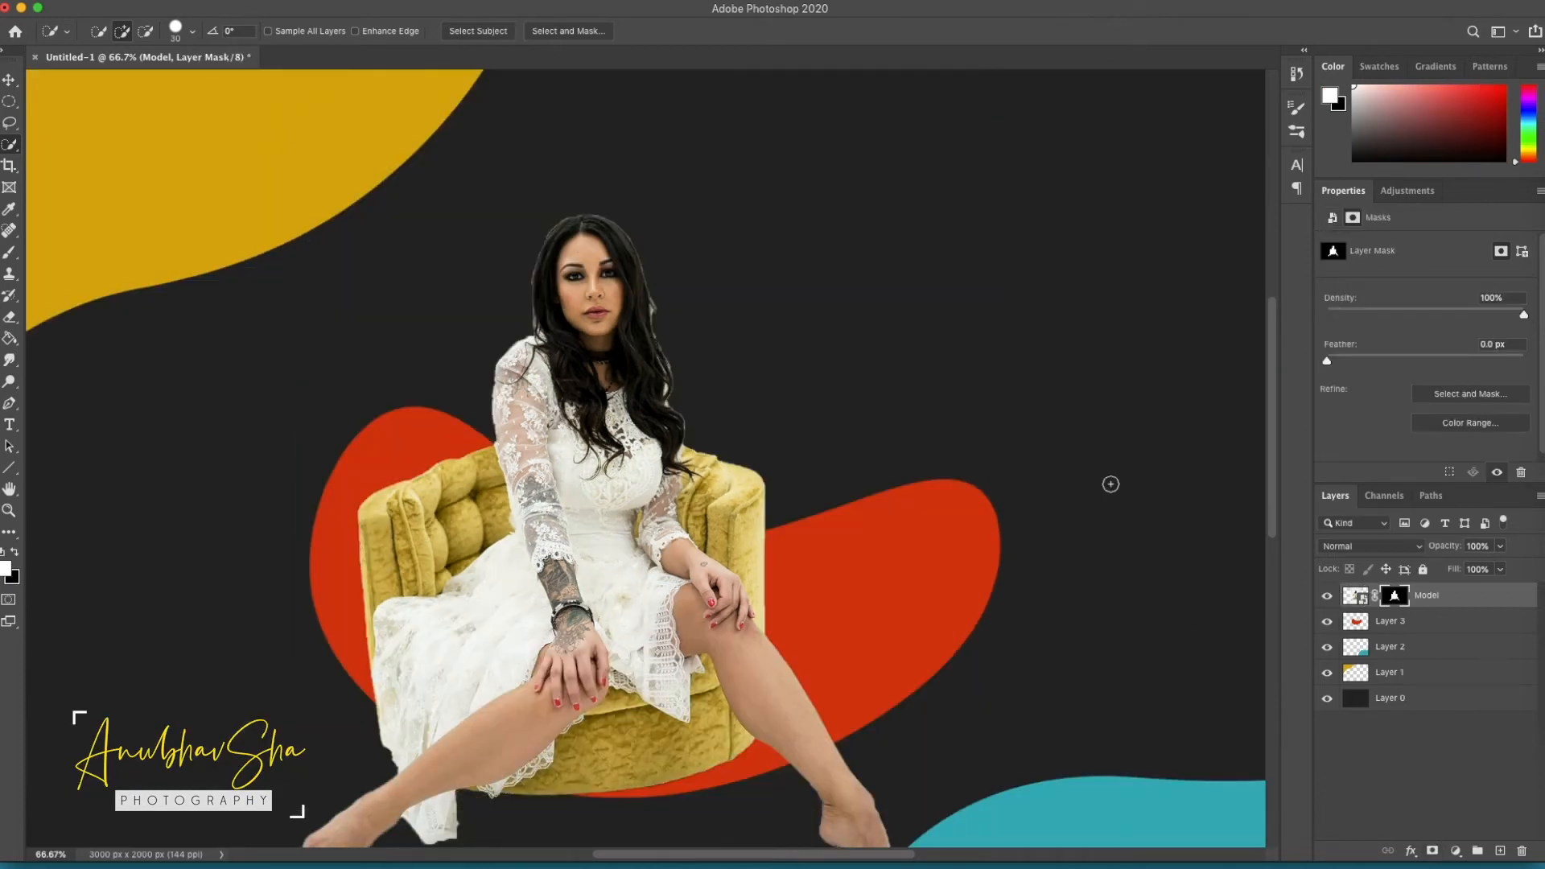
Set the brush to 100% opacity and paint black on the Model mask to remove the light fringe along the hair's right edge.
key("b")
scroll(418, 414, "down", 1)
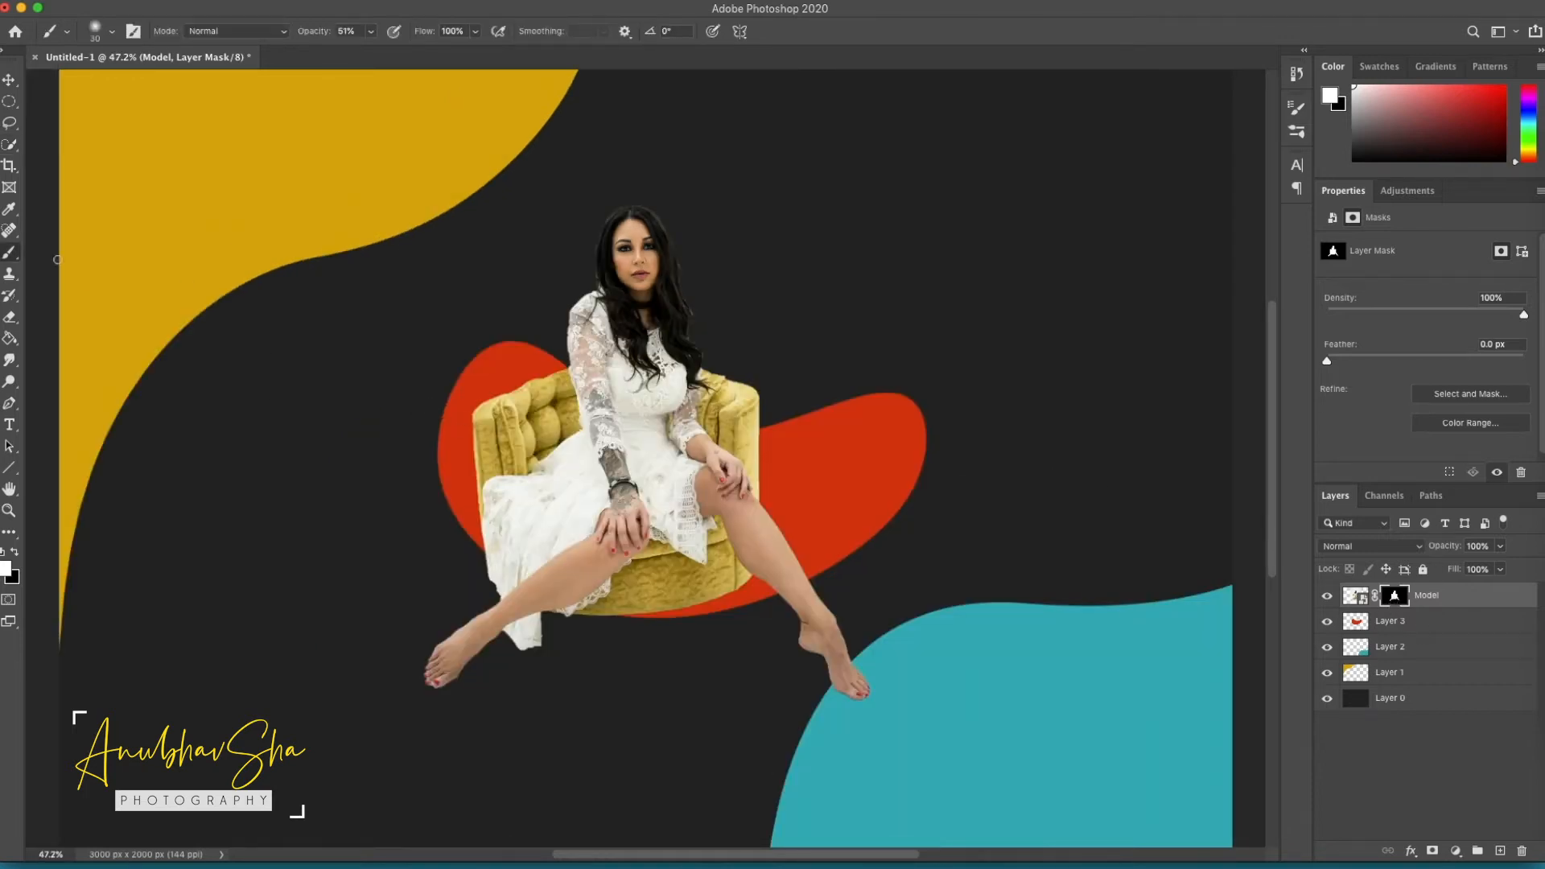
left_click(16, 553)
scroll(644, 330, "up", 5)
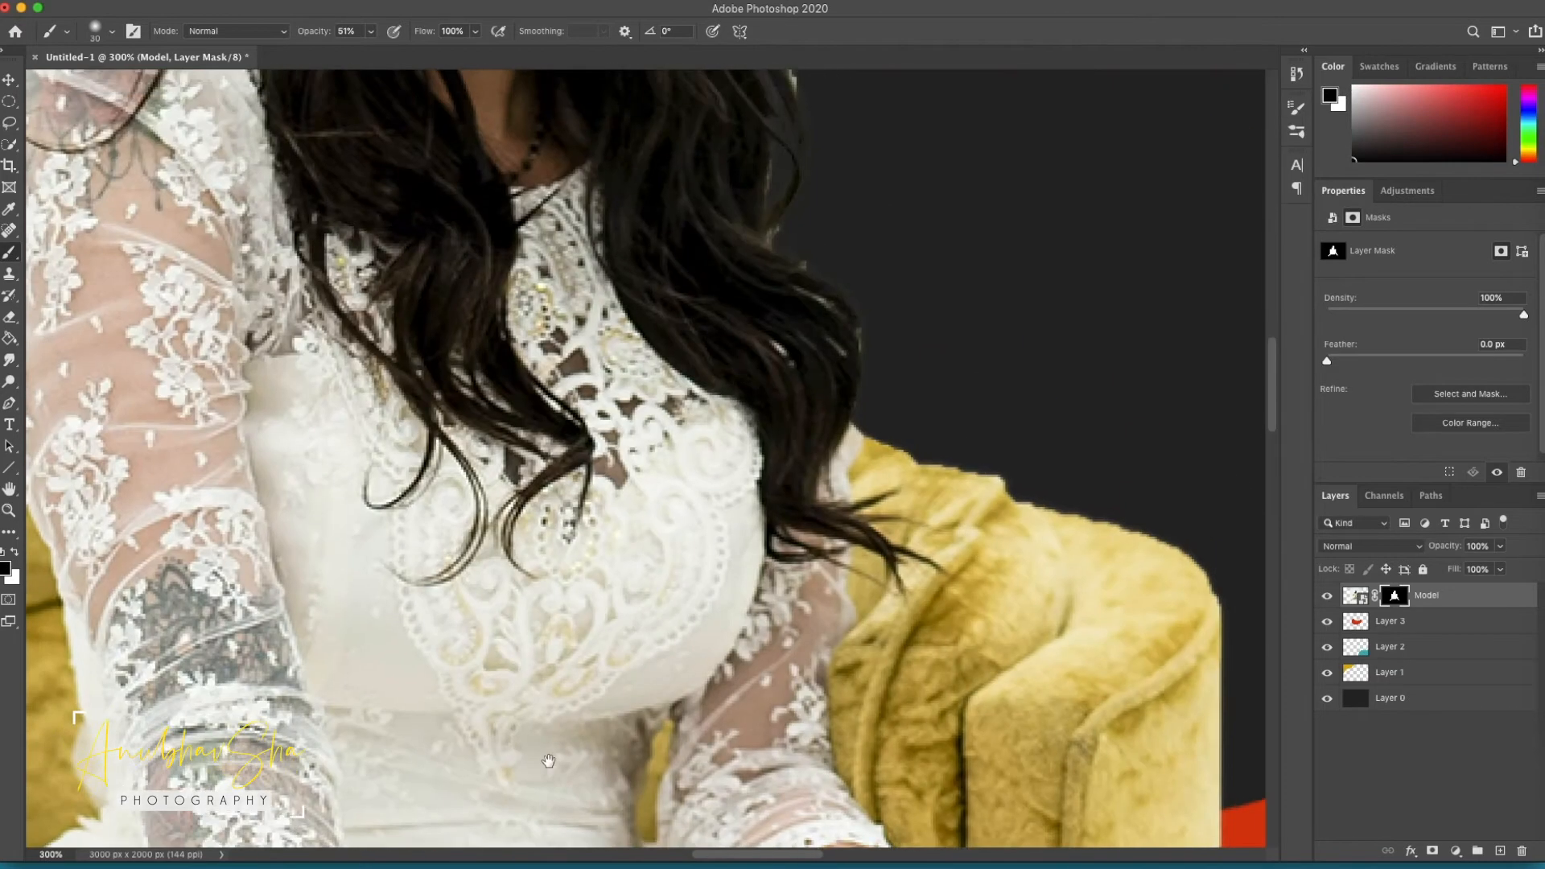
scroll(548, 761, "up", 10)
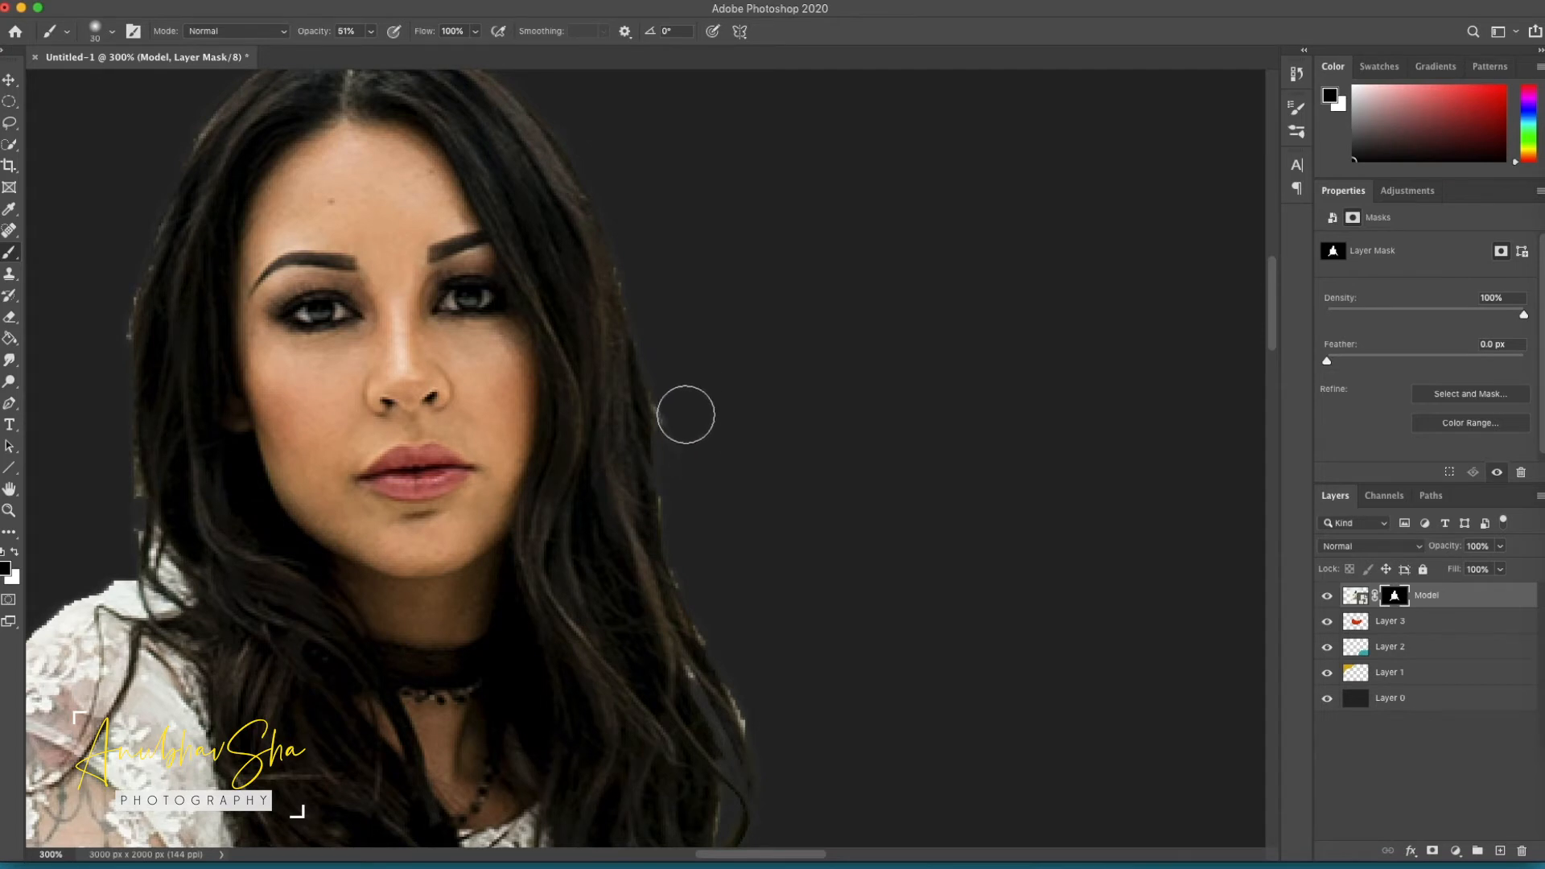
left_click(371, 32)
mouse_move(669, 333)
left_mouse_down()
mouse_move(642, 273)
mouse_move(712, 514)
mouse_move(692, 472)
mouse_move(702, 573)
mouse_move(775, 725)
left_mouse_up()
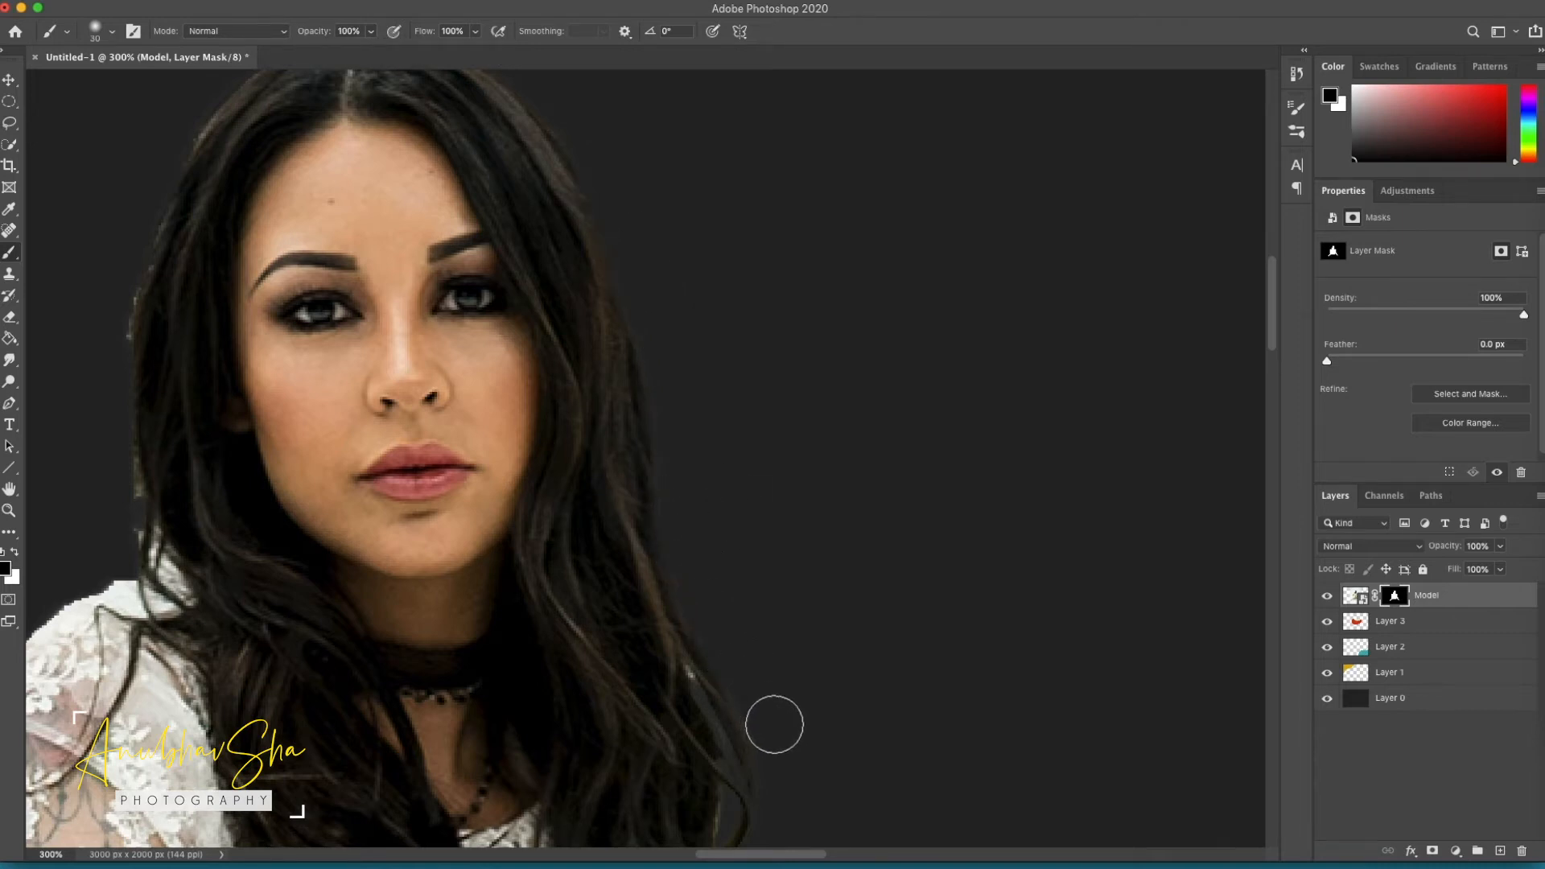
Clean the Model mask along the hair's left edge down to the shoulder by painting out the leftover fringe in black.
scroll(676, 355, "up", 5)
scroll(677, 355, "left", 2)
scroll(272, 407, "down", 10)
scroll(272, 408, "left", 3)
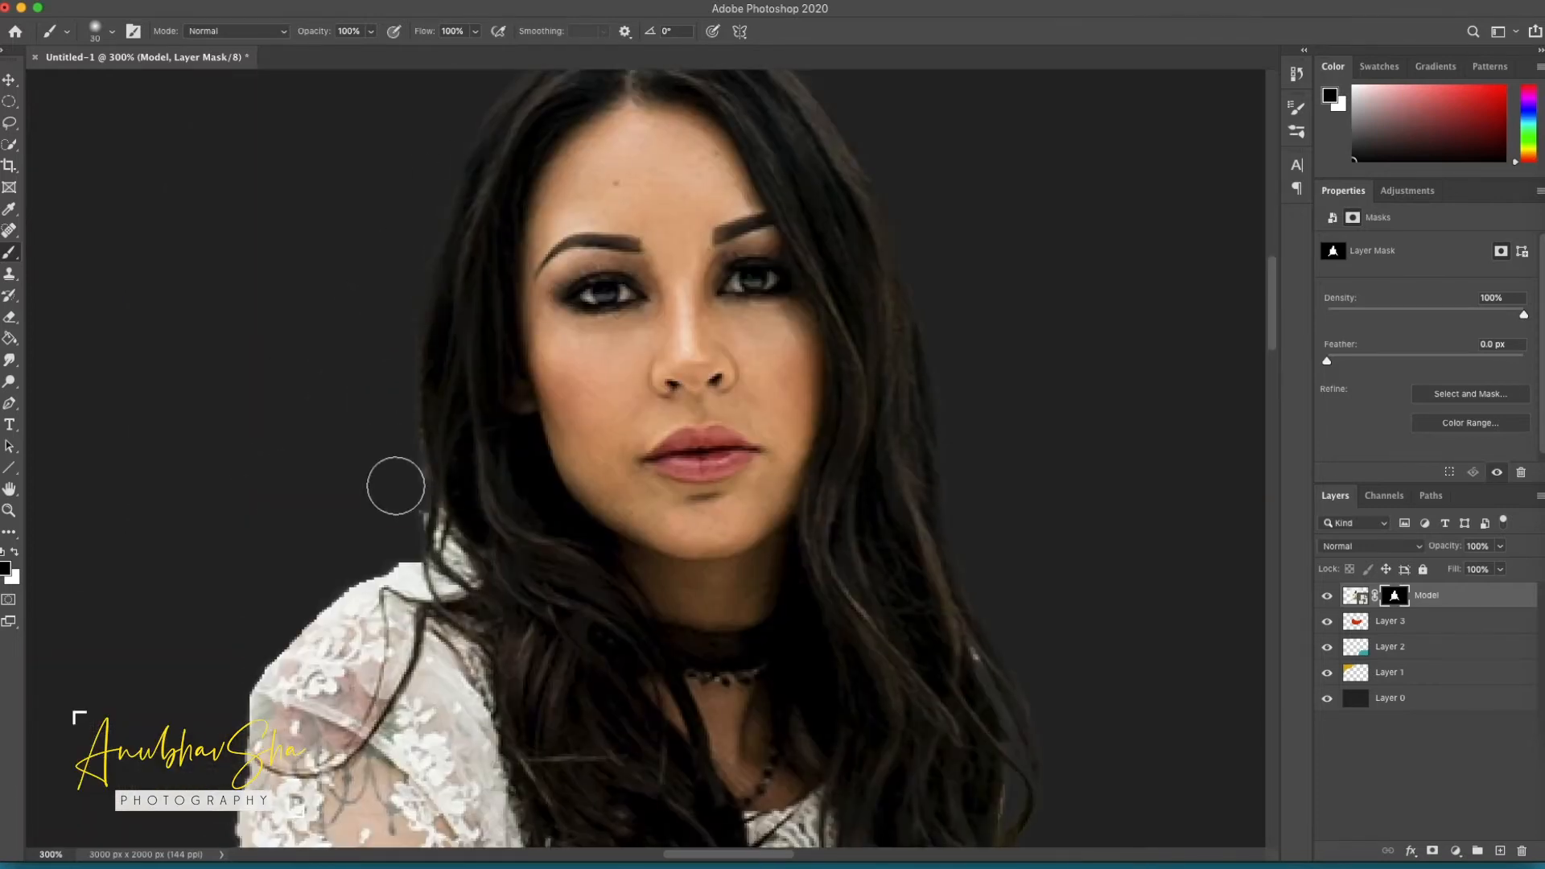
scroll(1051, 534, "down", 15)
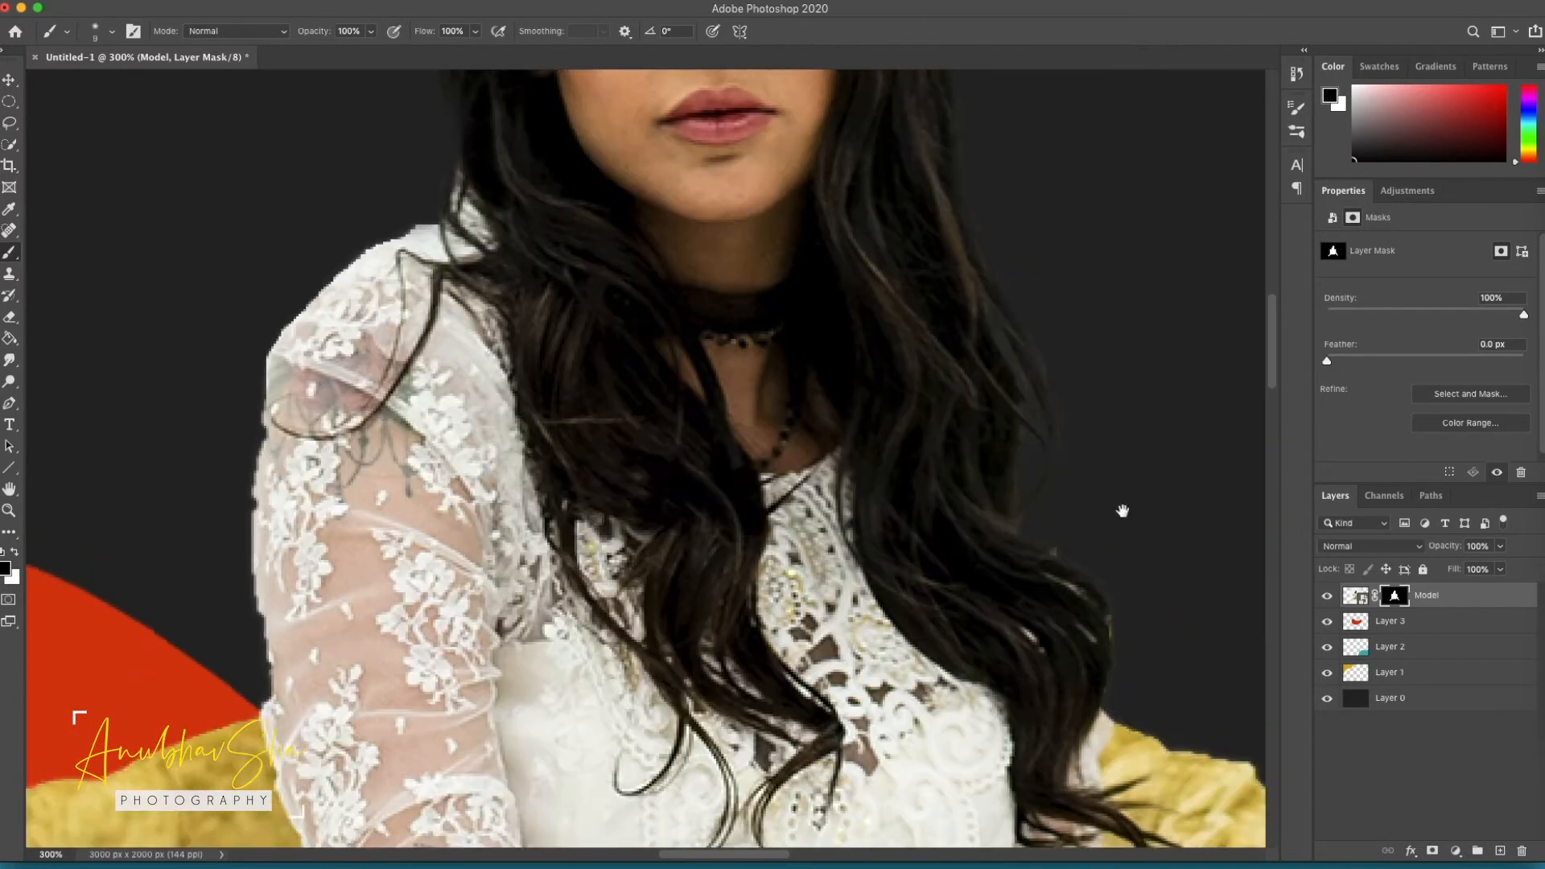
scroll(1021, 452, "up", 5)
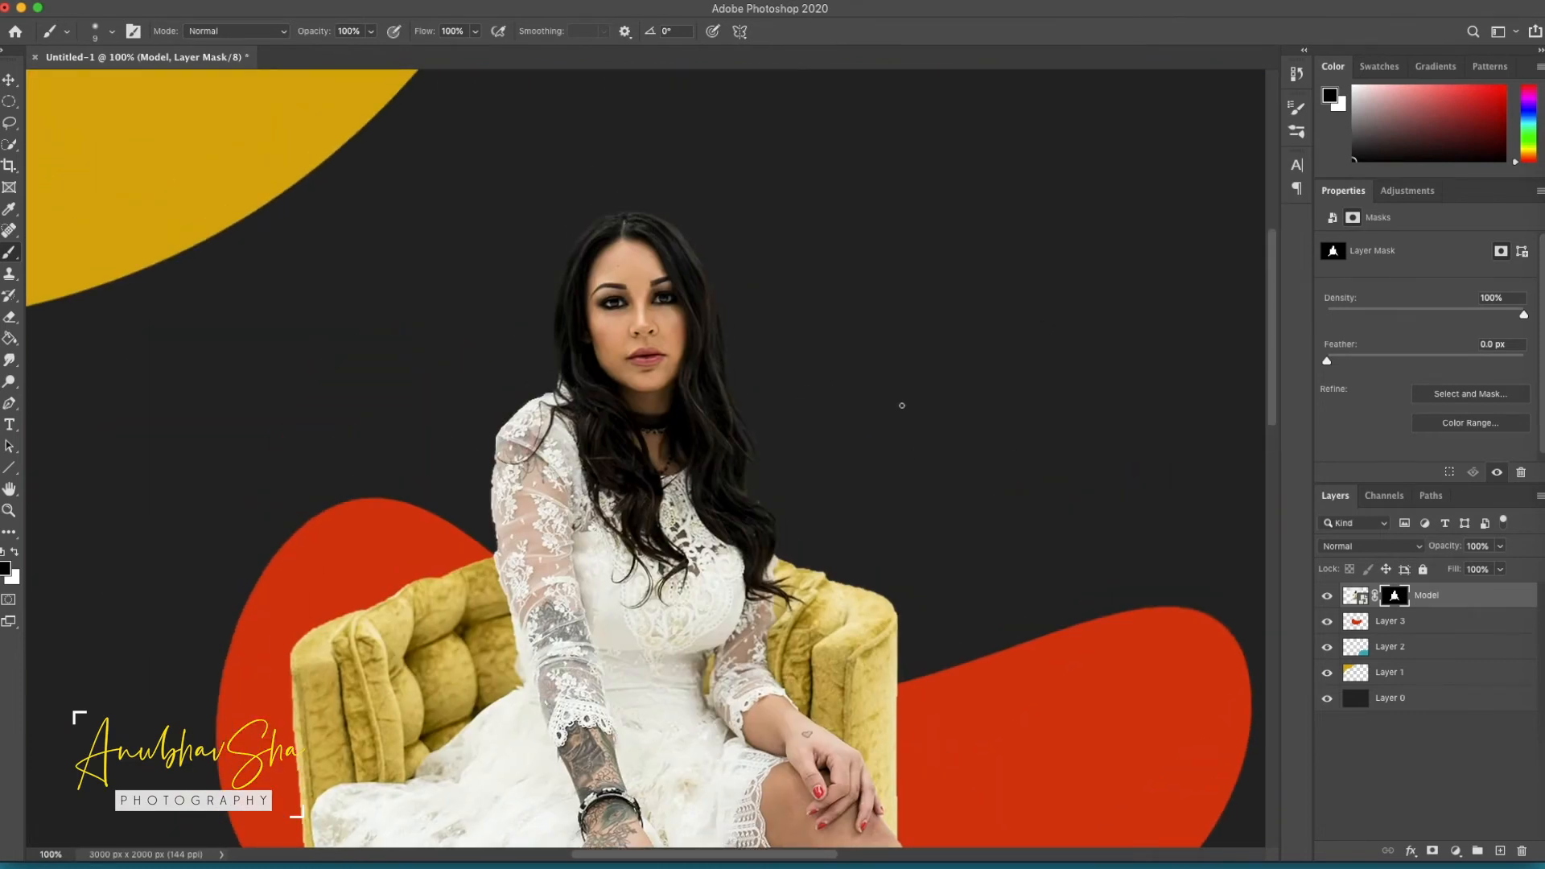
Enlarge the masked Model photo to about 1734 x 2596 px and position it at about X 673 px, Y -298 px.
key("super+0")
left_click(1352, 597)
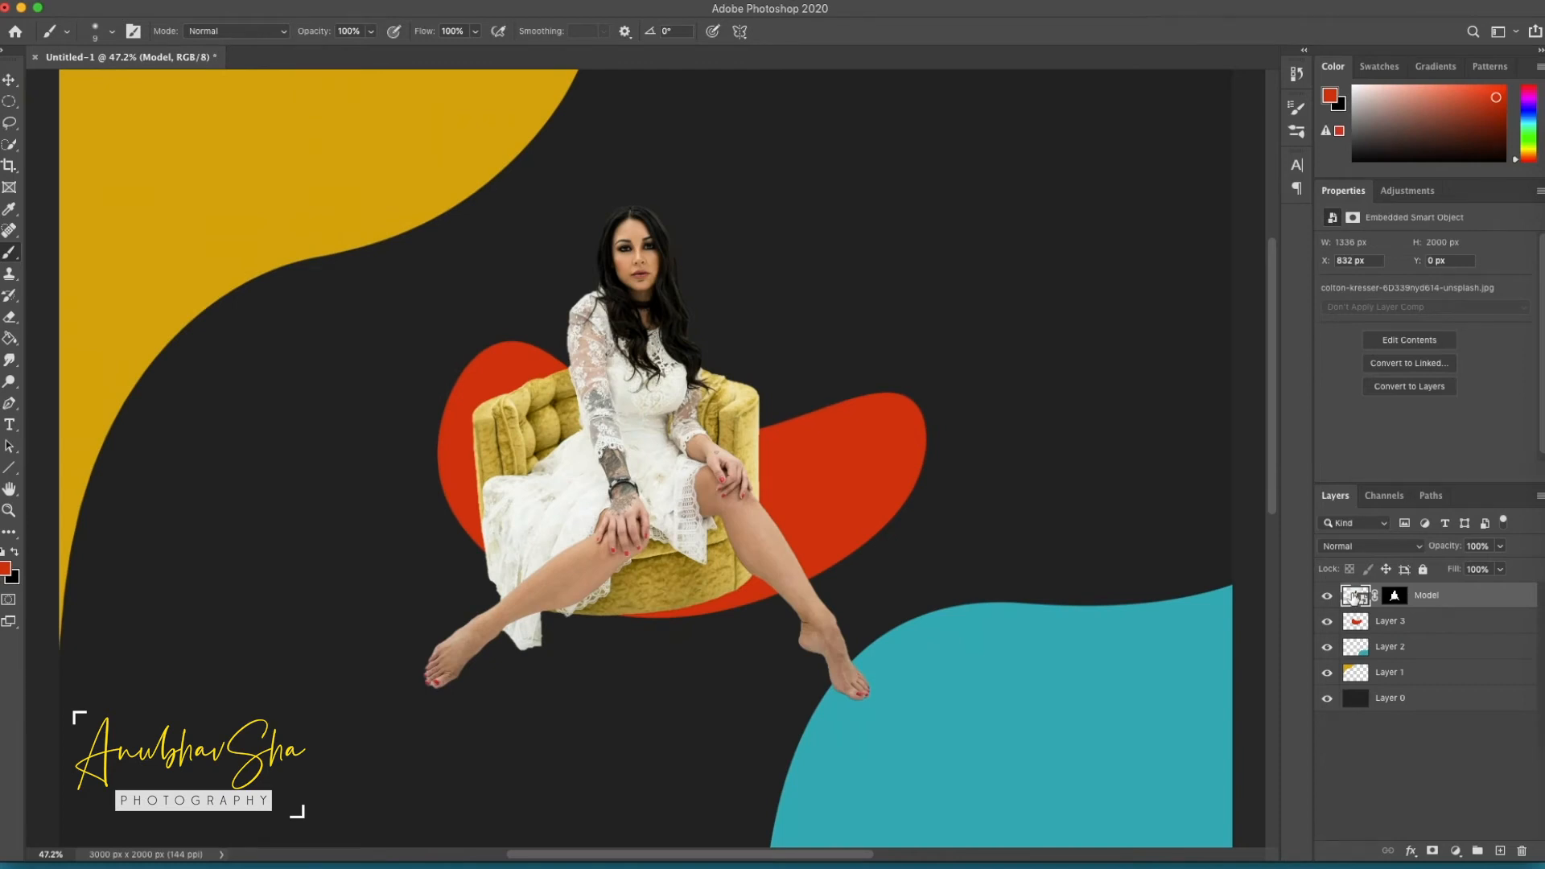
key("super+t")
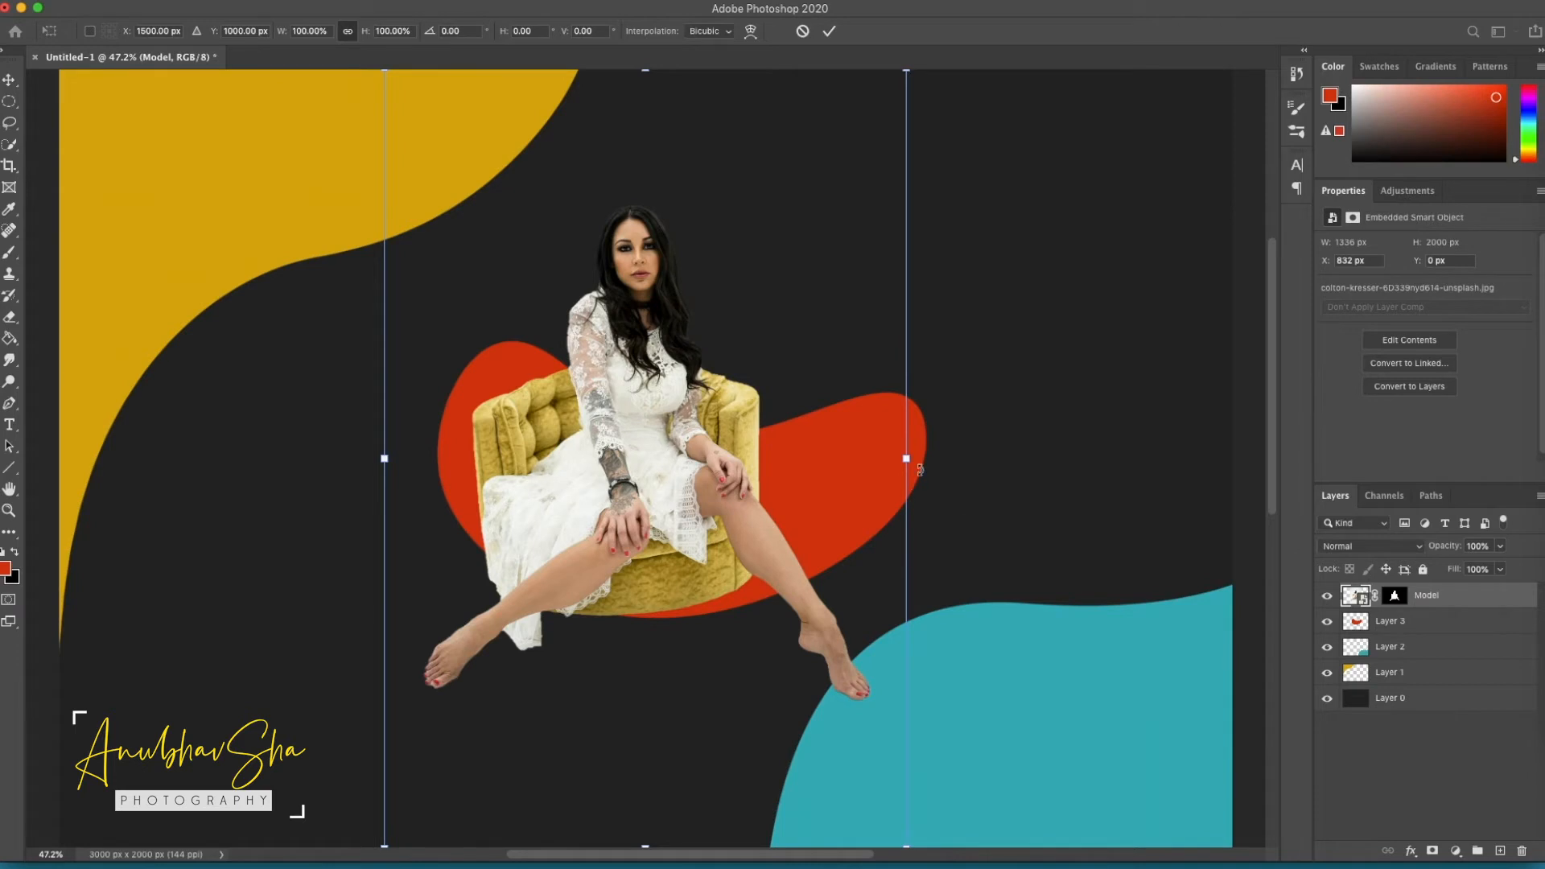
key("super+minus")
mouse_move(765, 369)
left_mouse_down()
mouse_move(789, 383)
mouse_move(791, 369)
left_mouse_up()
left_click_drag(488, 182, 409, 66)
left_click_drag(853, 351, 900, 391)
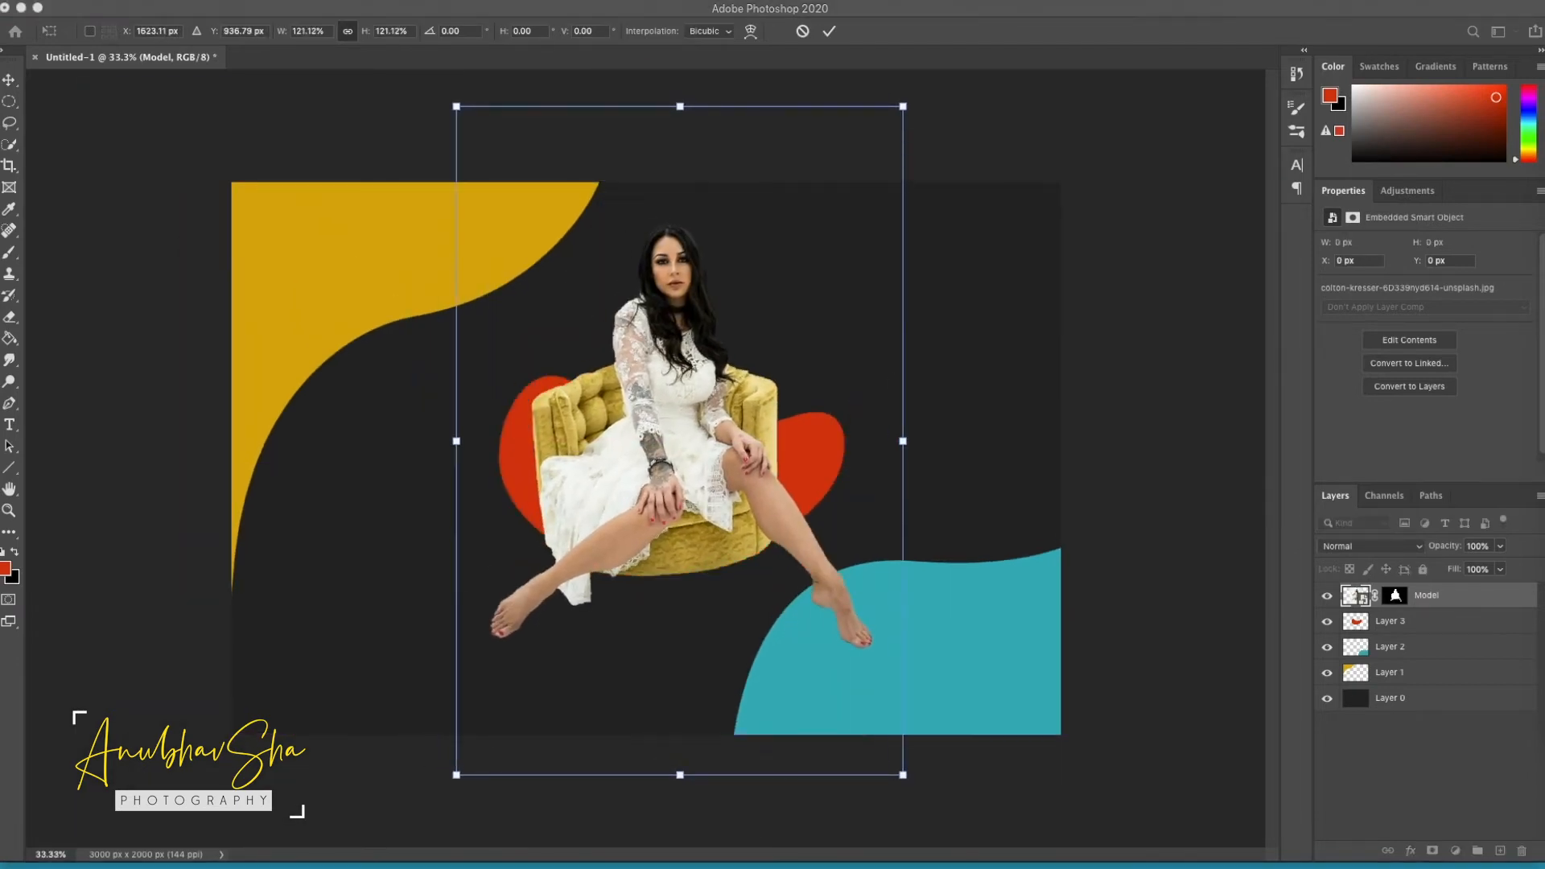
left_click(903, 775)
left_click_drag(902, 775, 990, 865)
left_click_drag(949, 486, 904, 438)
key("super+minus")
left_click_drag(870, 159, 838, 206)
left_click_drag(734, 341, 745, 329)
left_click_drag(848, 744, 839, 731)
left_click_drag(528, 463, 521, 459)
key("Return")
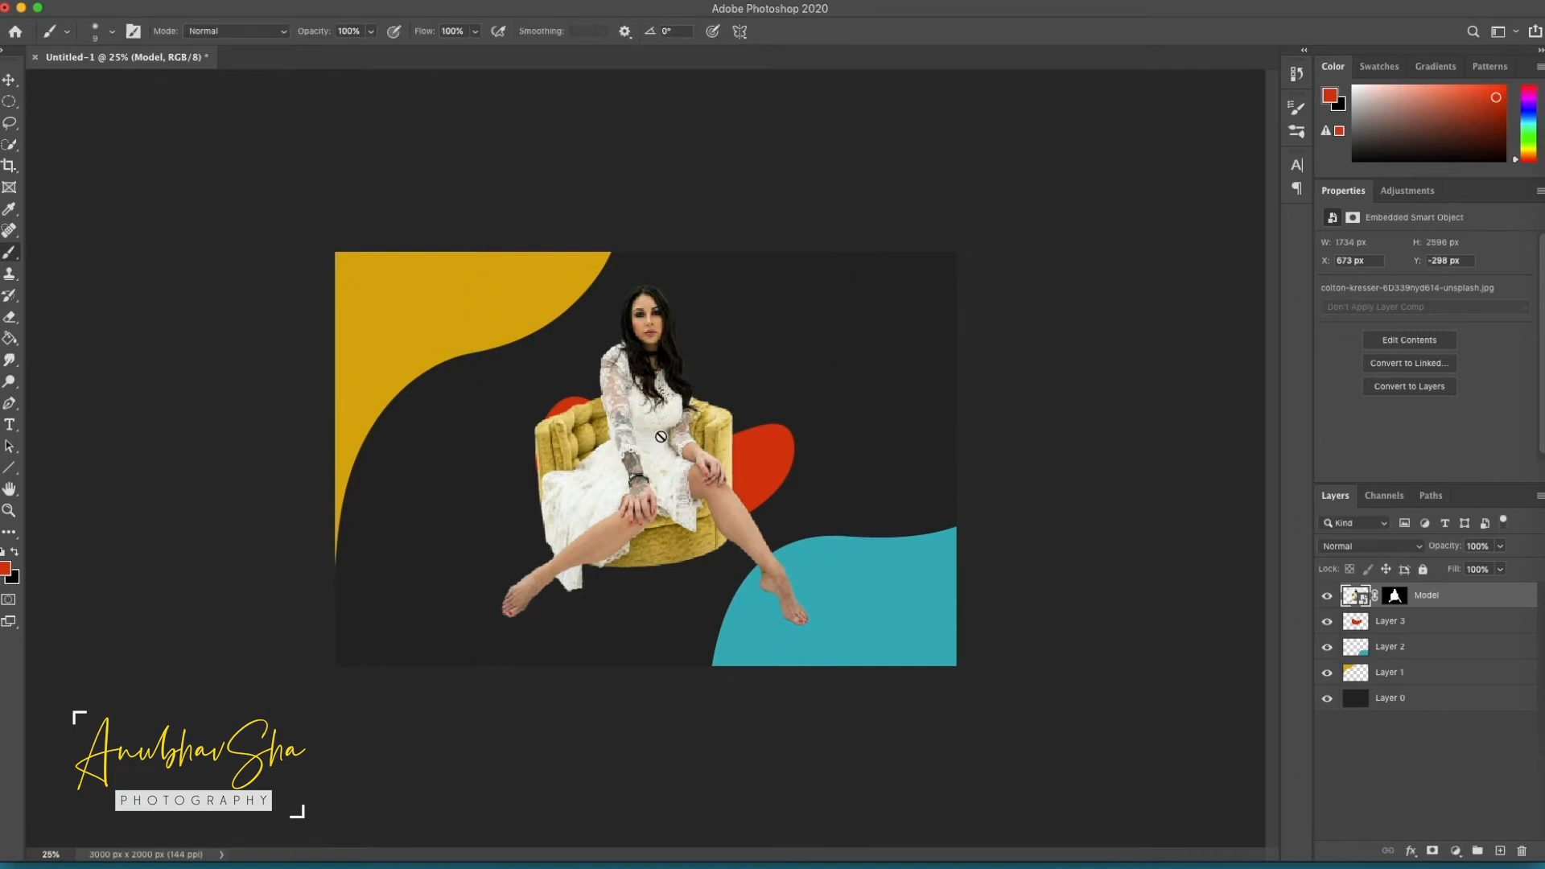
Rotate the yellow corner shape on Layer 1 so its curved edge sweeps at a new angle behind the model.
left_click(1391, 683)
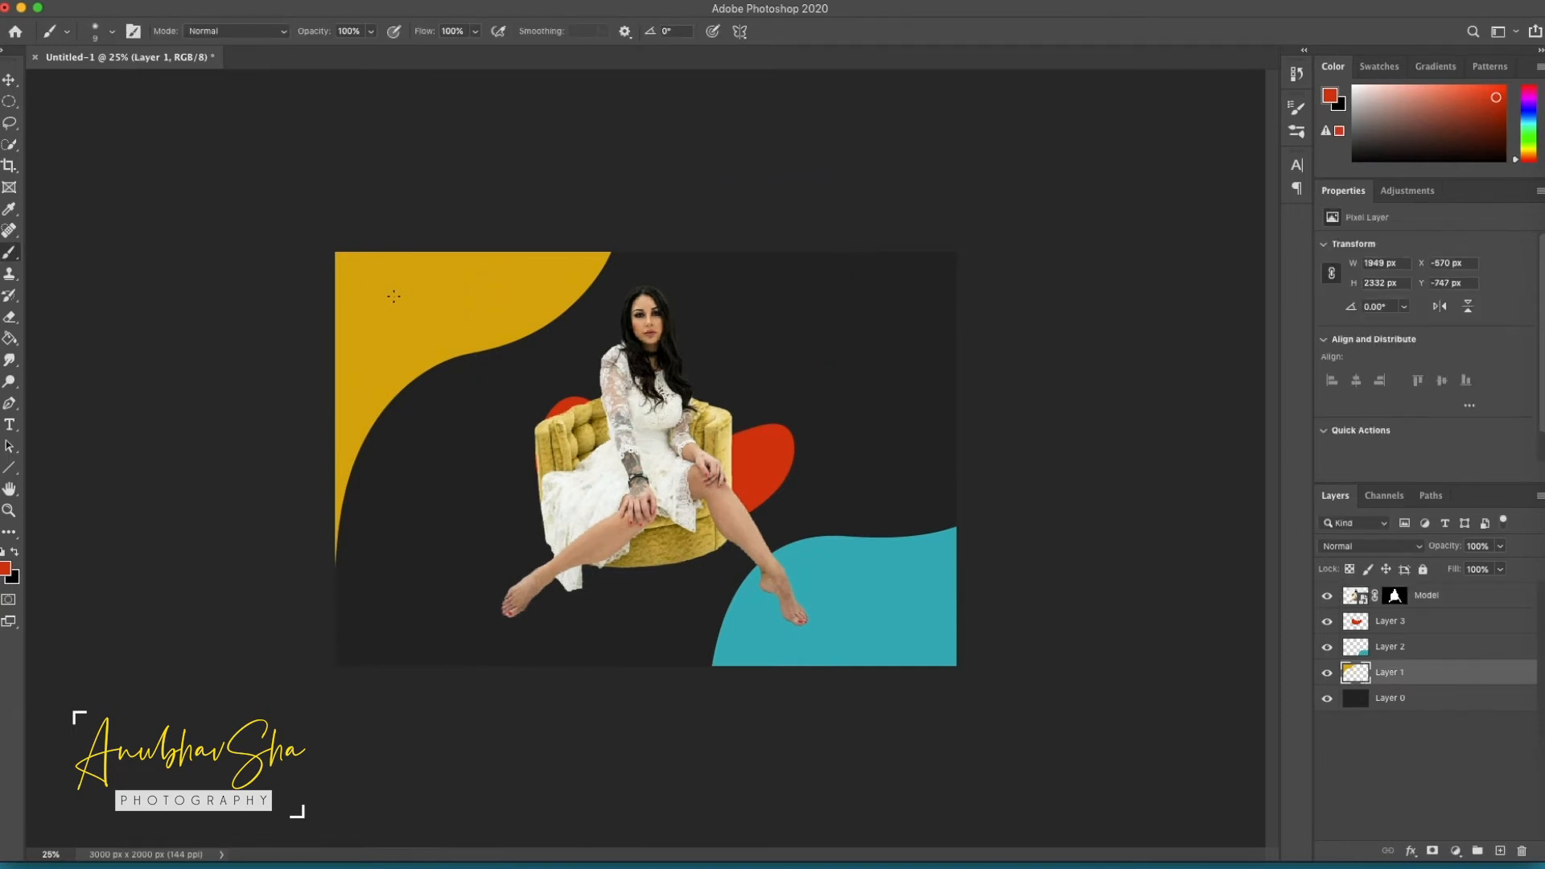
key("super+t")
left_click_drag(630, 605, 703, 580)
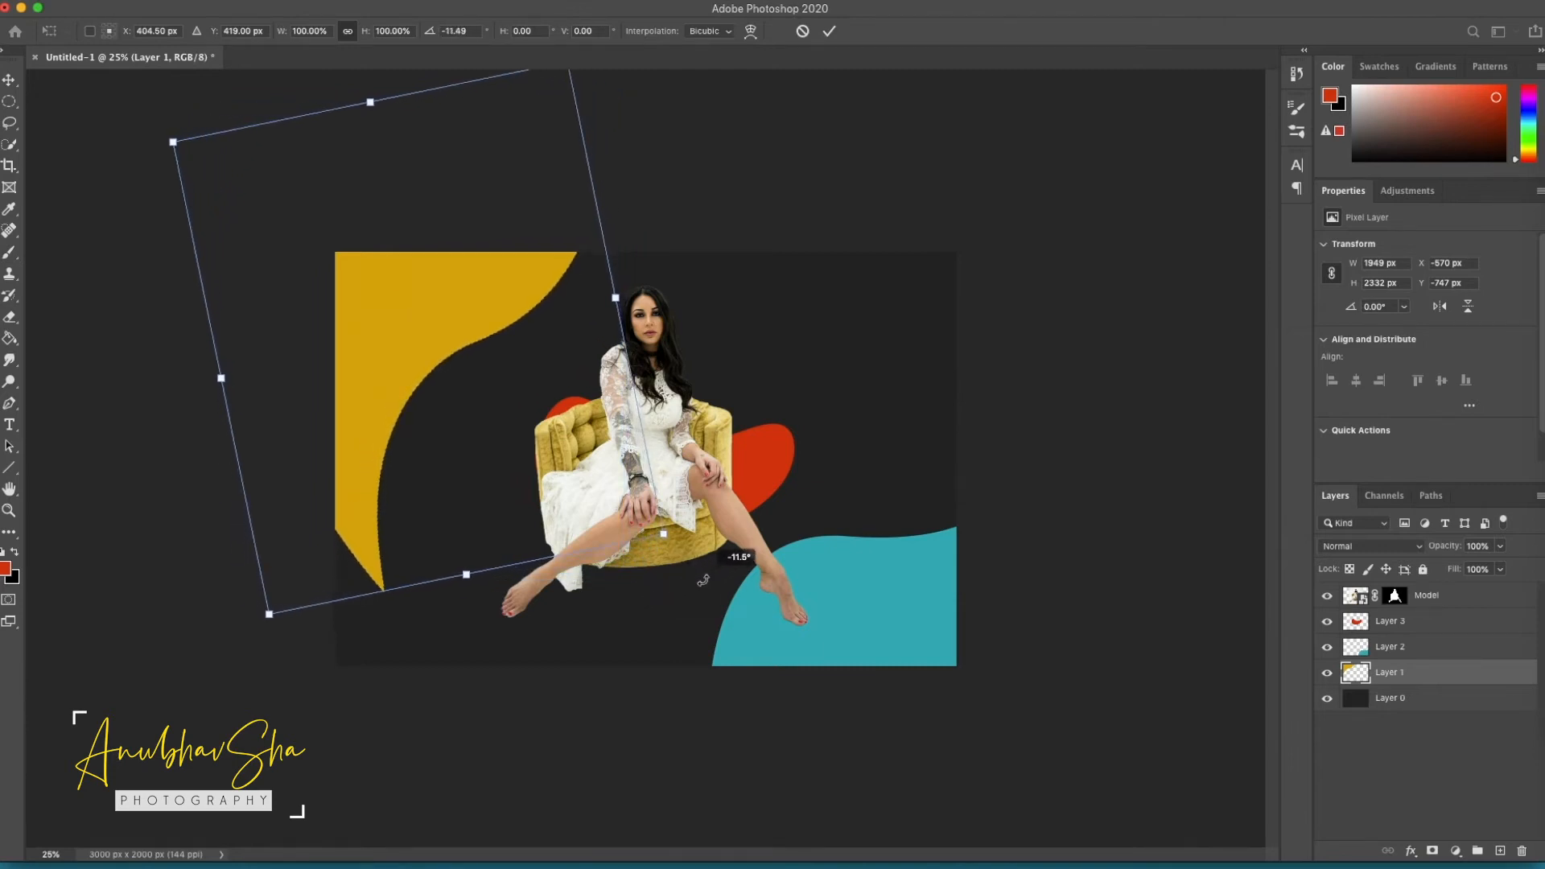
key("Return")
Enlarge the red bean shape to about 1418 x 804 px and position it around the chair at about X 831 px, Y 751 px.
left_click(1408, 625)
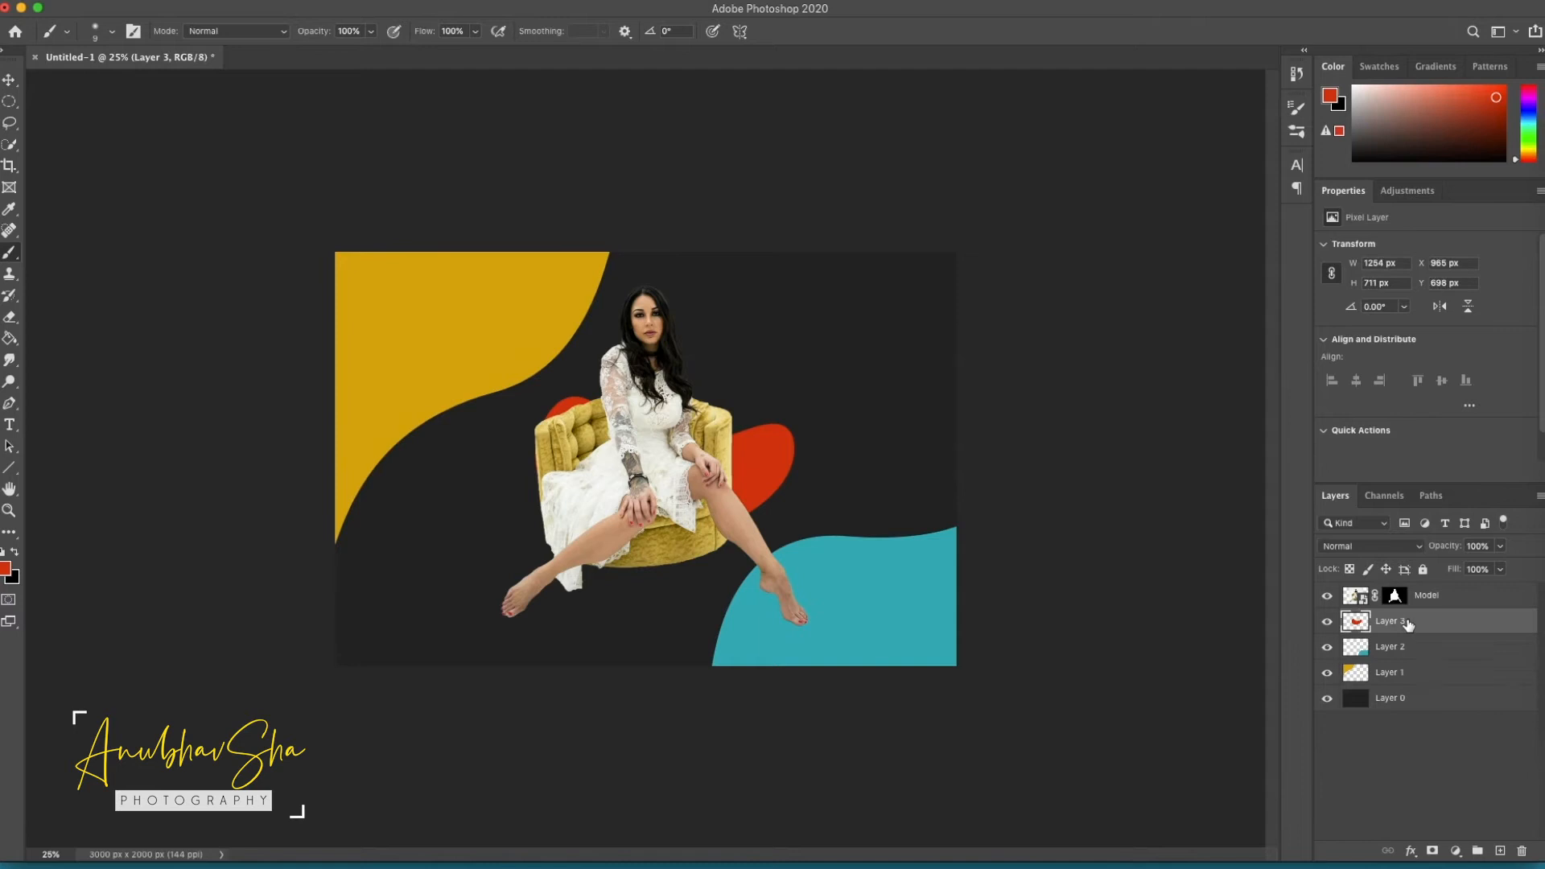
key("ctrl+t")
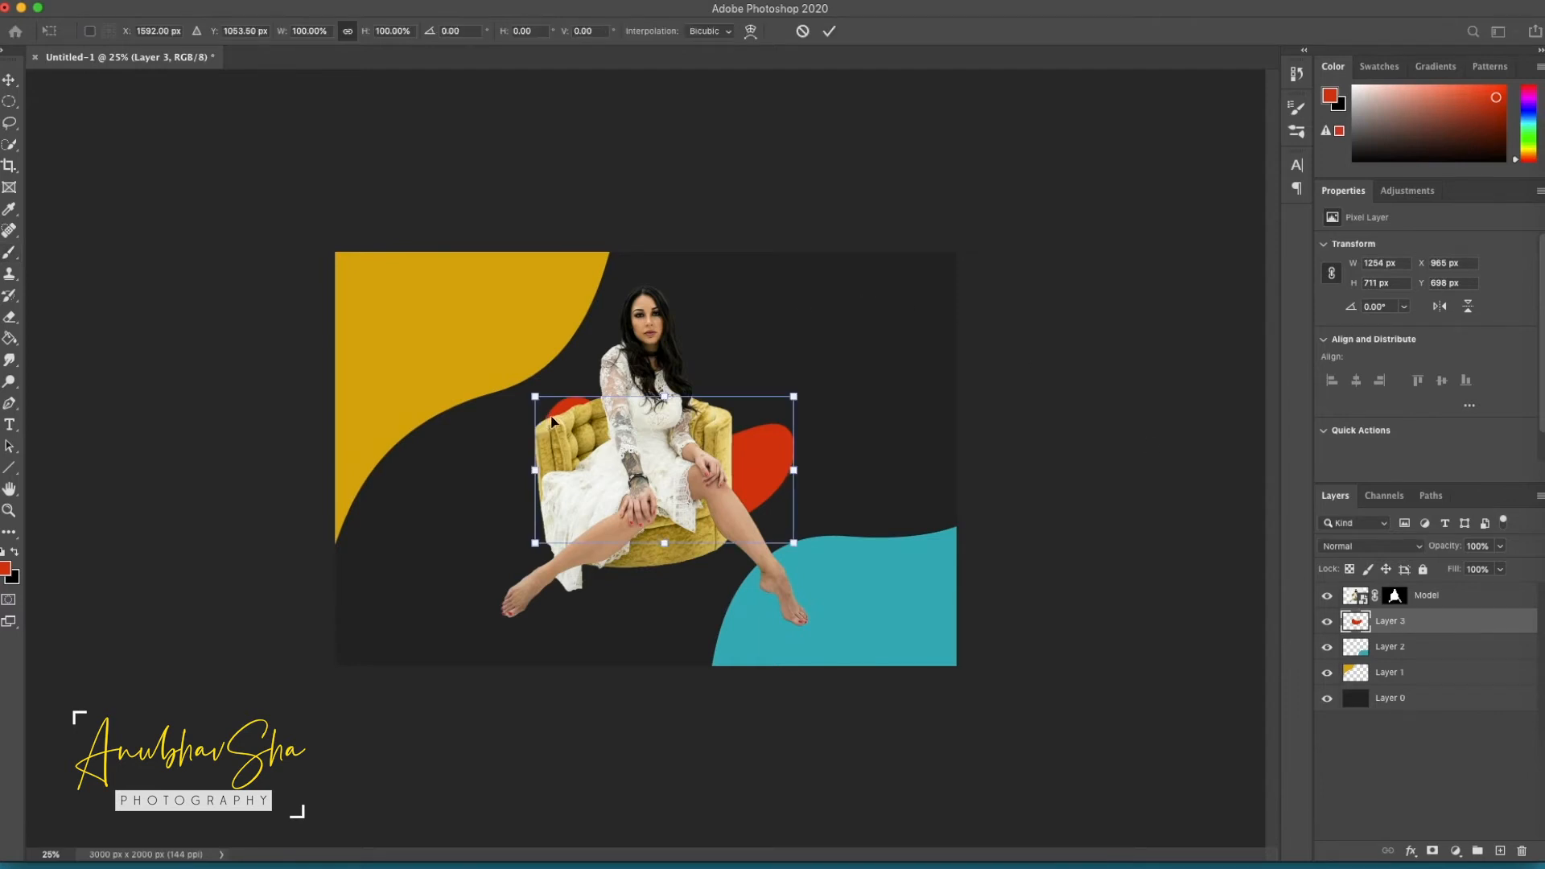
mouse_move(534, 394)
left_mouse_down()
mouse_move(538, 363)
mouse_move(505, 354)
left_mouse_up()
key("Return")
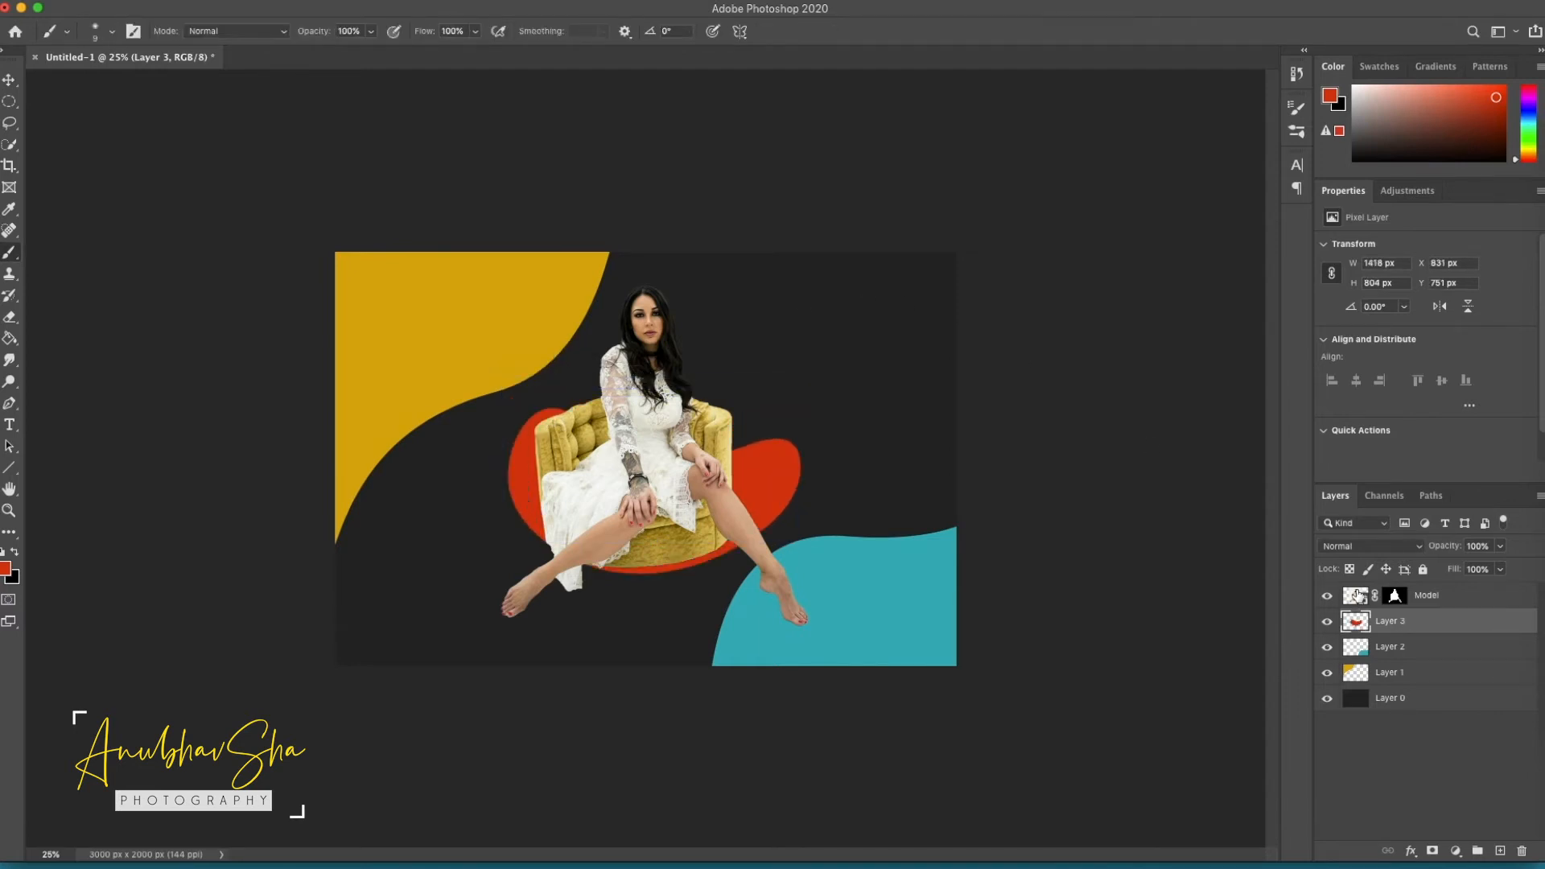
Add a Black & White adjustment layer above Model and clip it so only the model turns monochrome.
left_click(1360, 596)
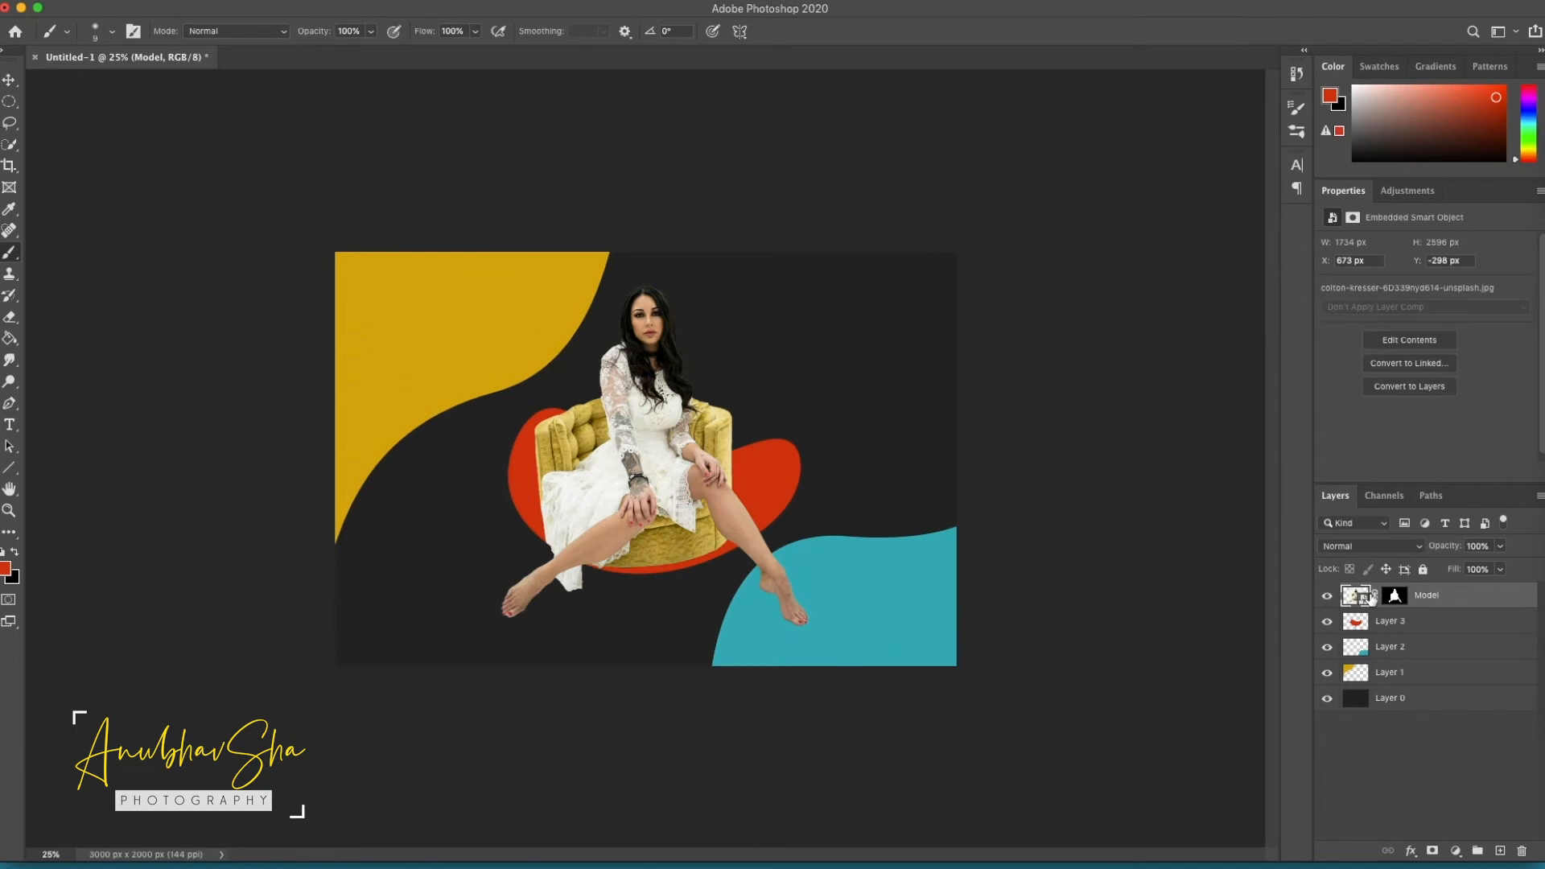
left_click(1455, 850)
left_click(1452, 698)
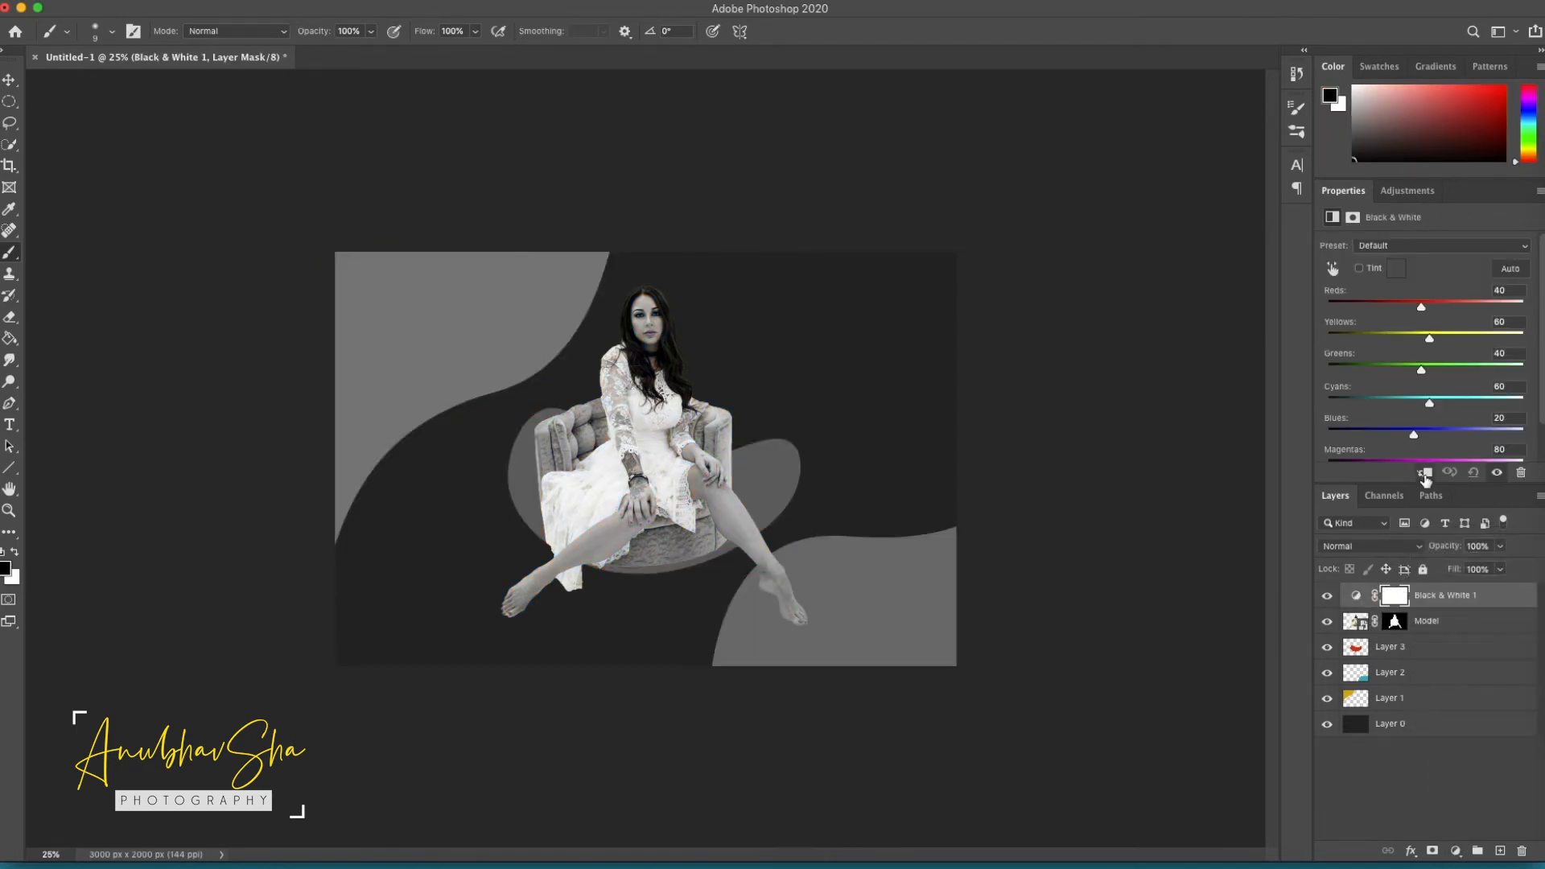
left_click(1425, 474)
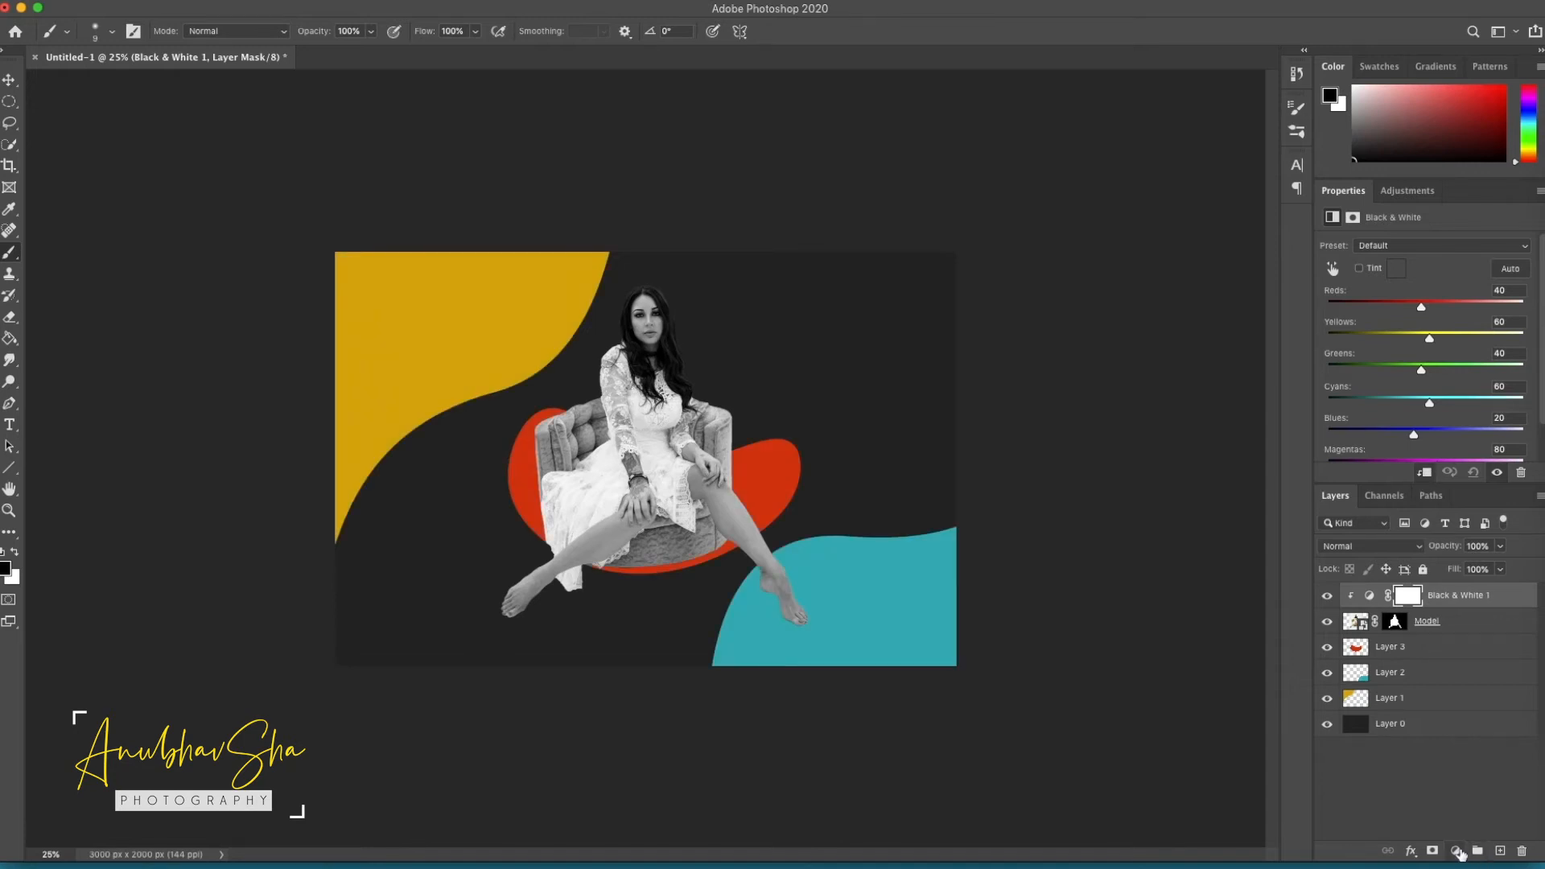
Add a Curves adjustment clipped to the Model layer and shape a gentle S-curve with lowered shadows and raised highlights.
left_click(1455, 851)
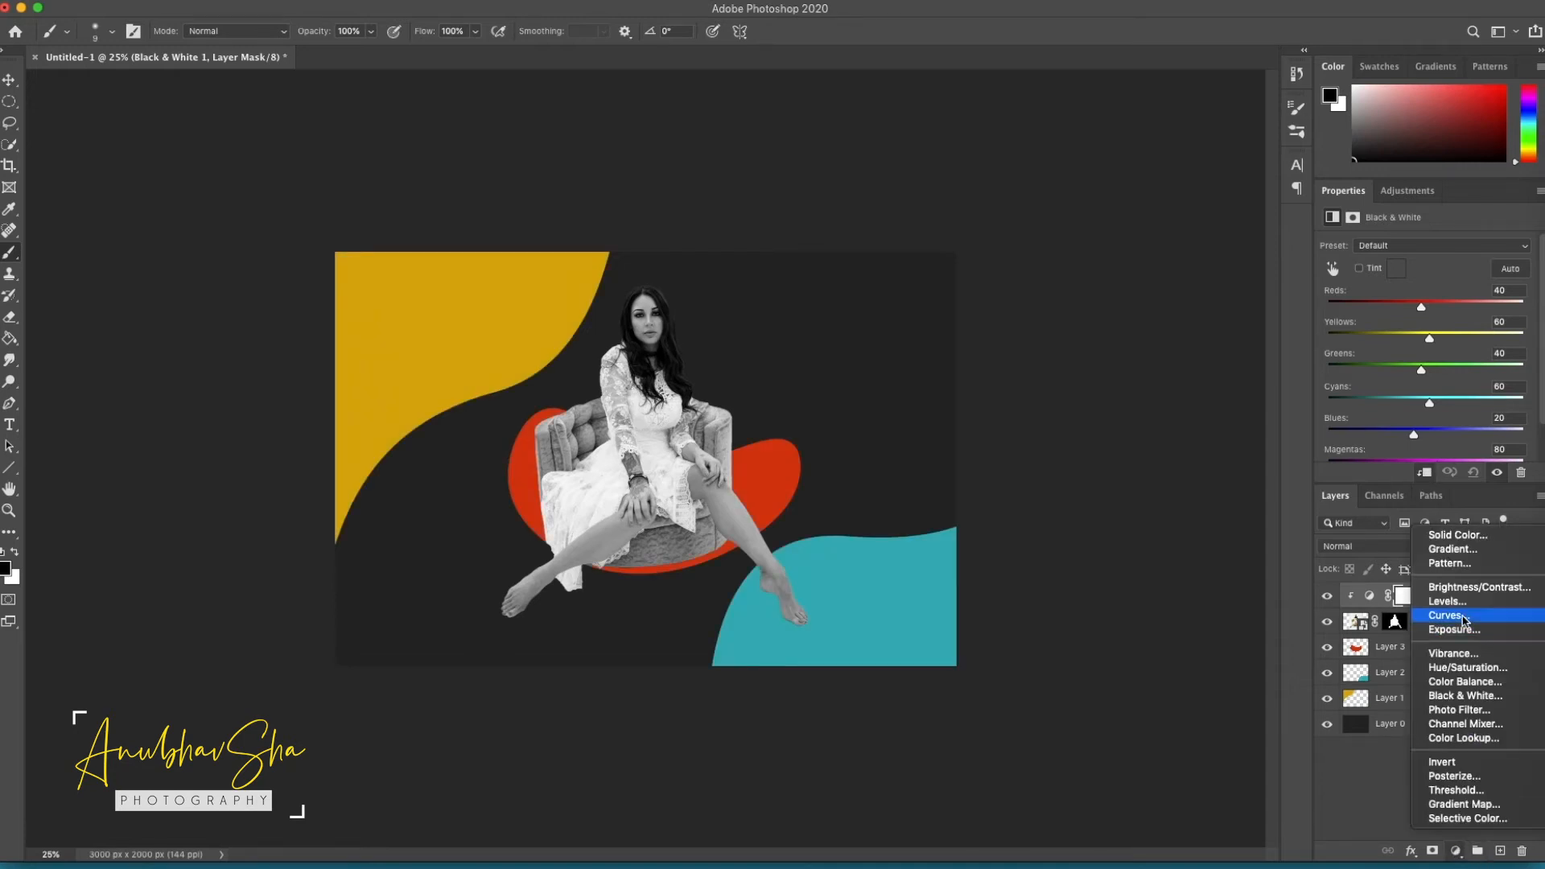
left_click(1446, 615)
left_click(1423, 474)
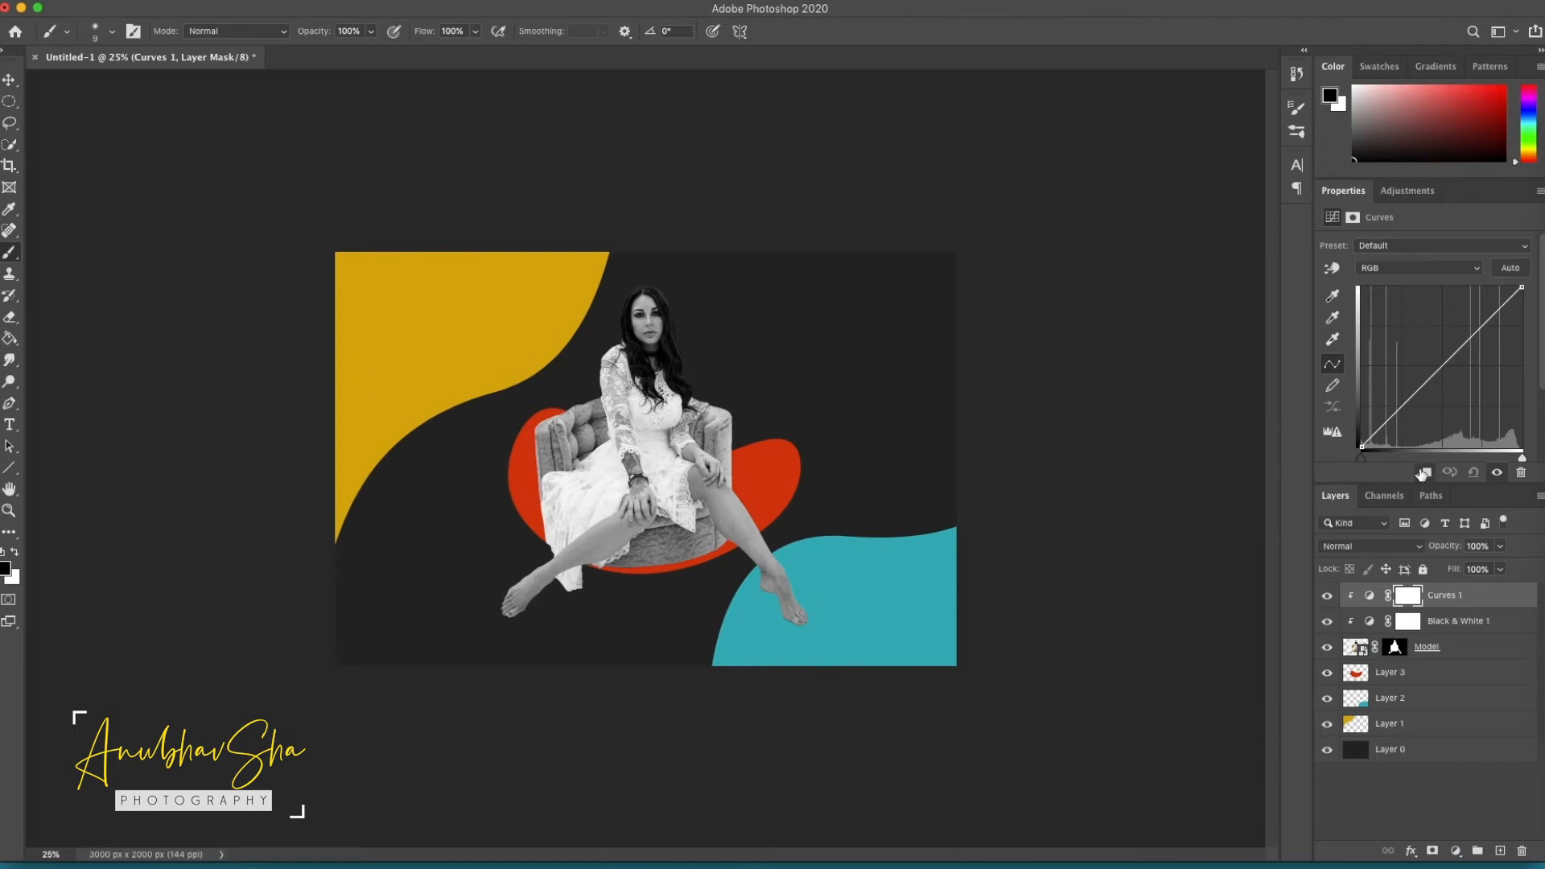
left_click_drag(1408, 400, 1417, 411)
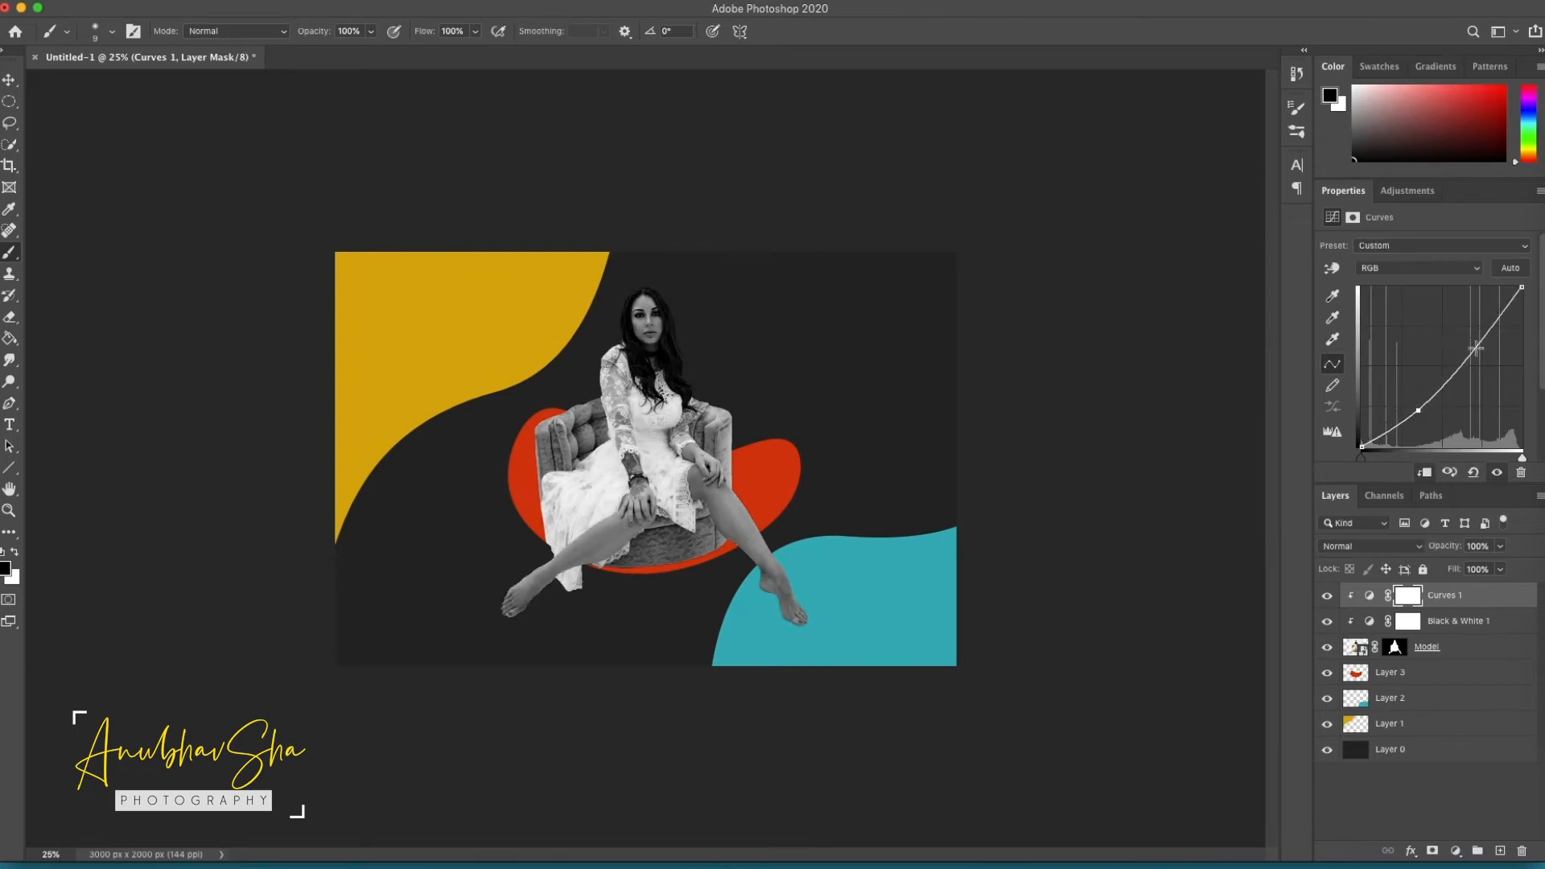
left_click_drag(1484, 336, 1475, 333)
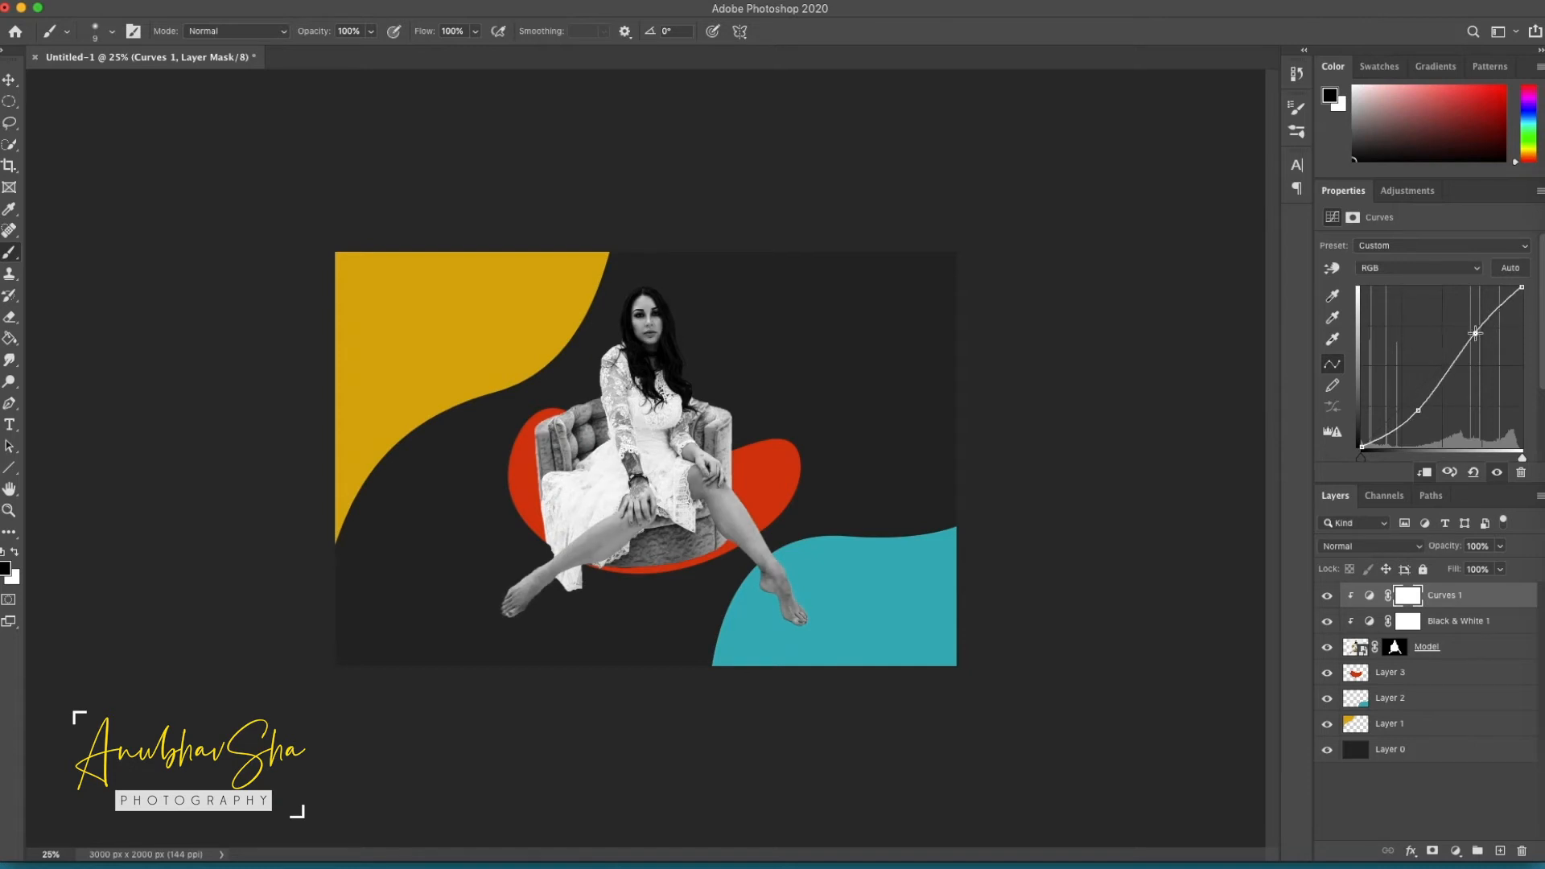
left_click_drag(1417, 410, 1428, 405)
left_click_drag(1474, 333, 1470, 343)
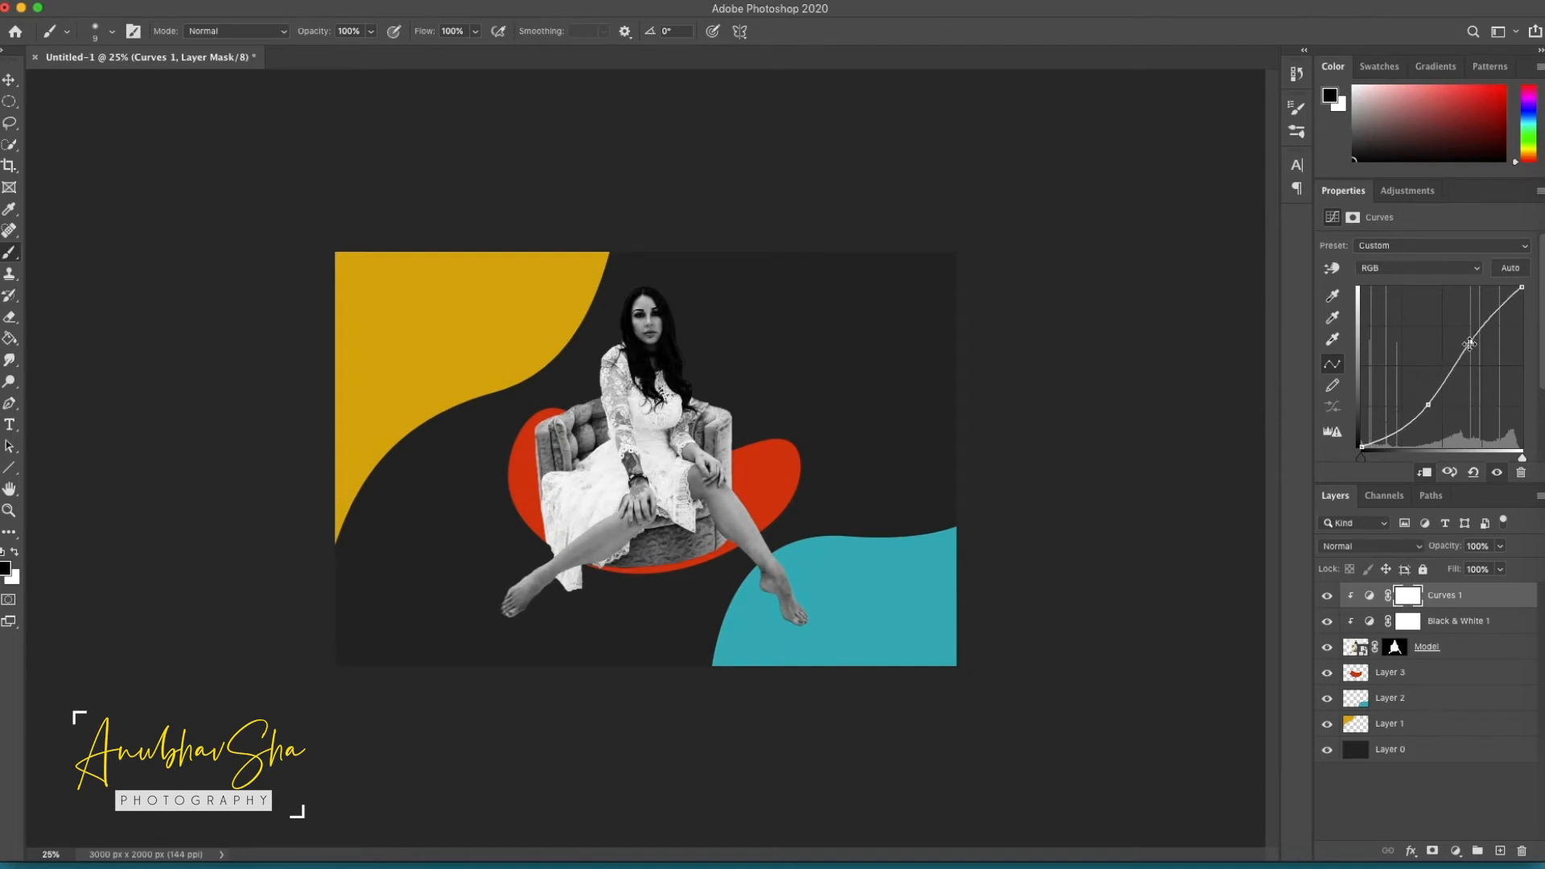
Add an Exposure adjustment clipped to the Model layer and set its offset to +0.0084.
left_click(1455, 850)
left_click(1469, 630)
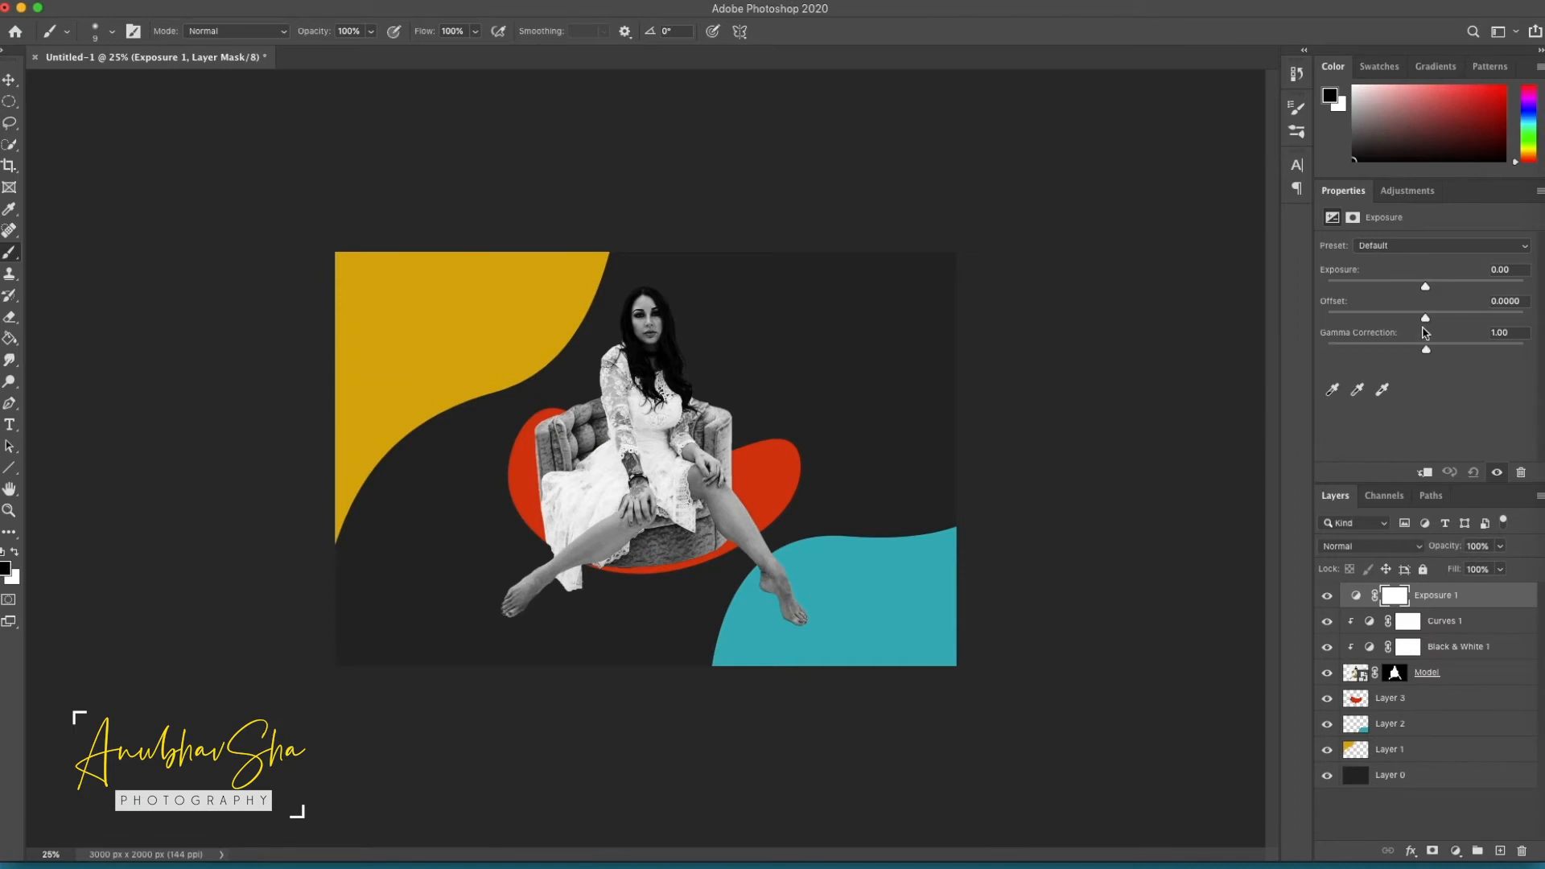
left_click_drag(1424, 318, 1433, 321)
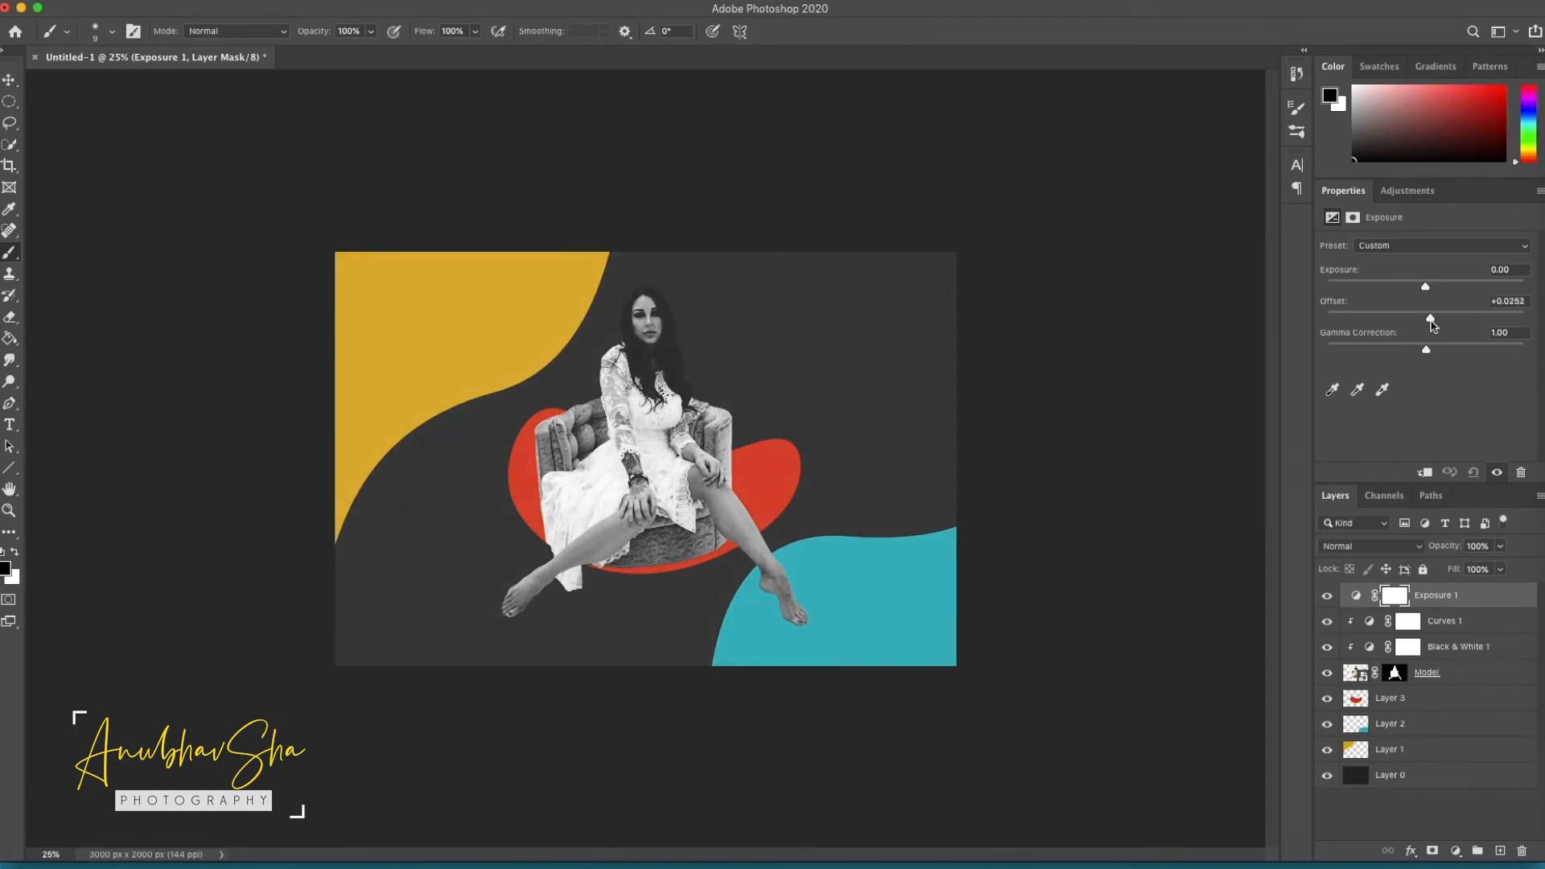
left_click_drag(1431, 325, 1427, 354)
key("super+alt+g")
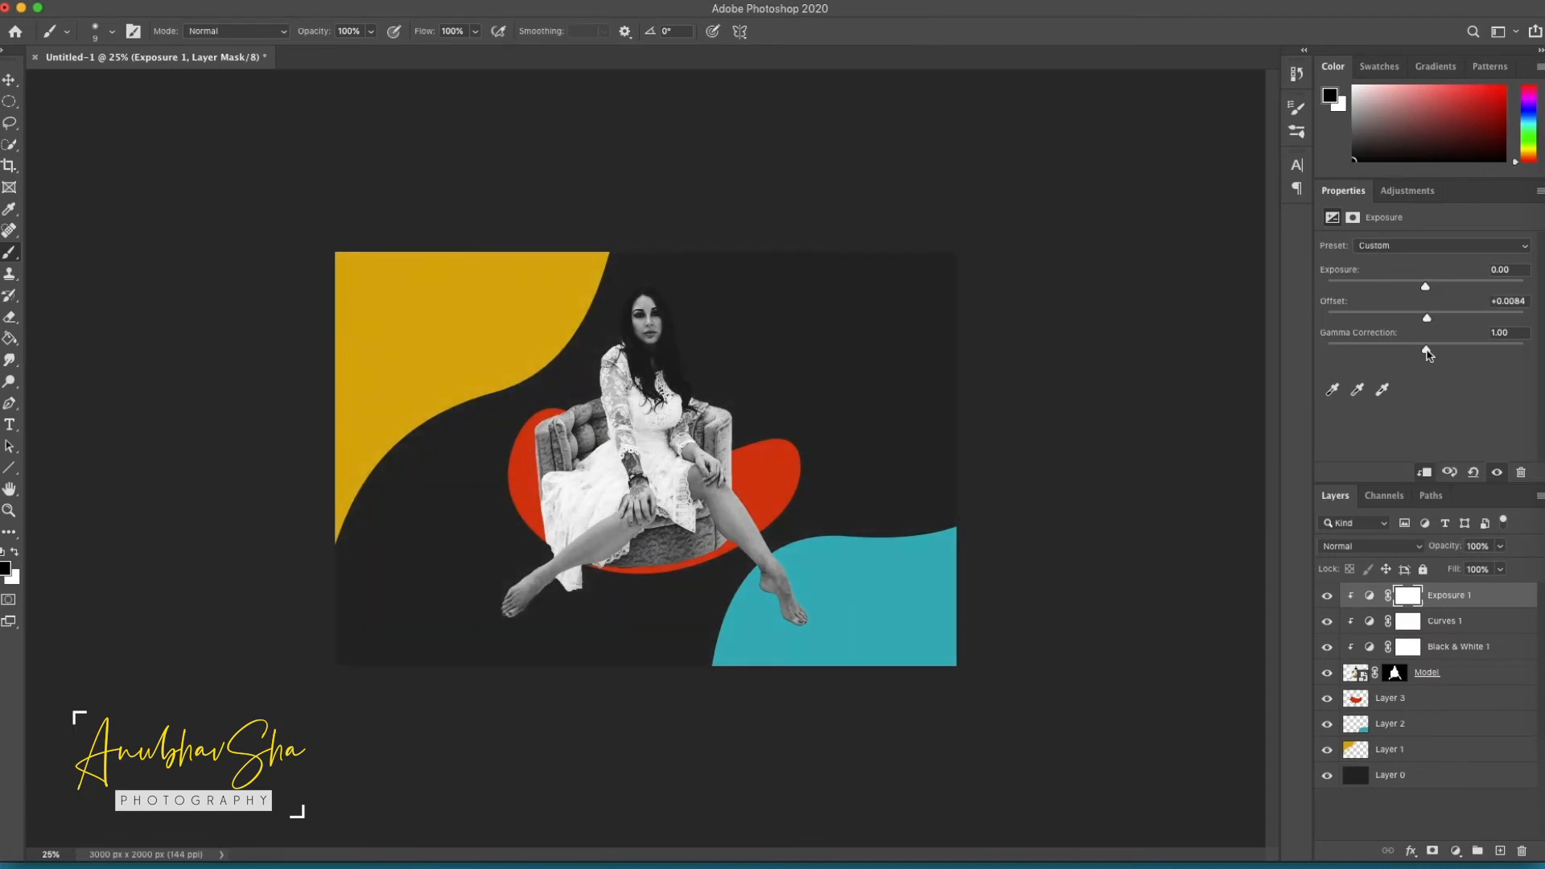
Group the Exposure, Curves and Black & White adjustments together with the Model layer.
left_click(1454, 623, "shift")
left_click(1443, 654, "shift")
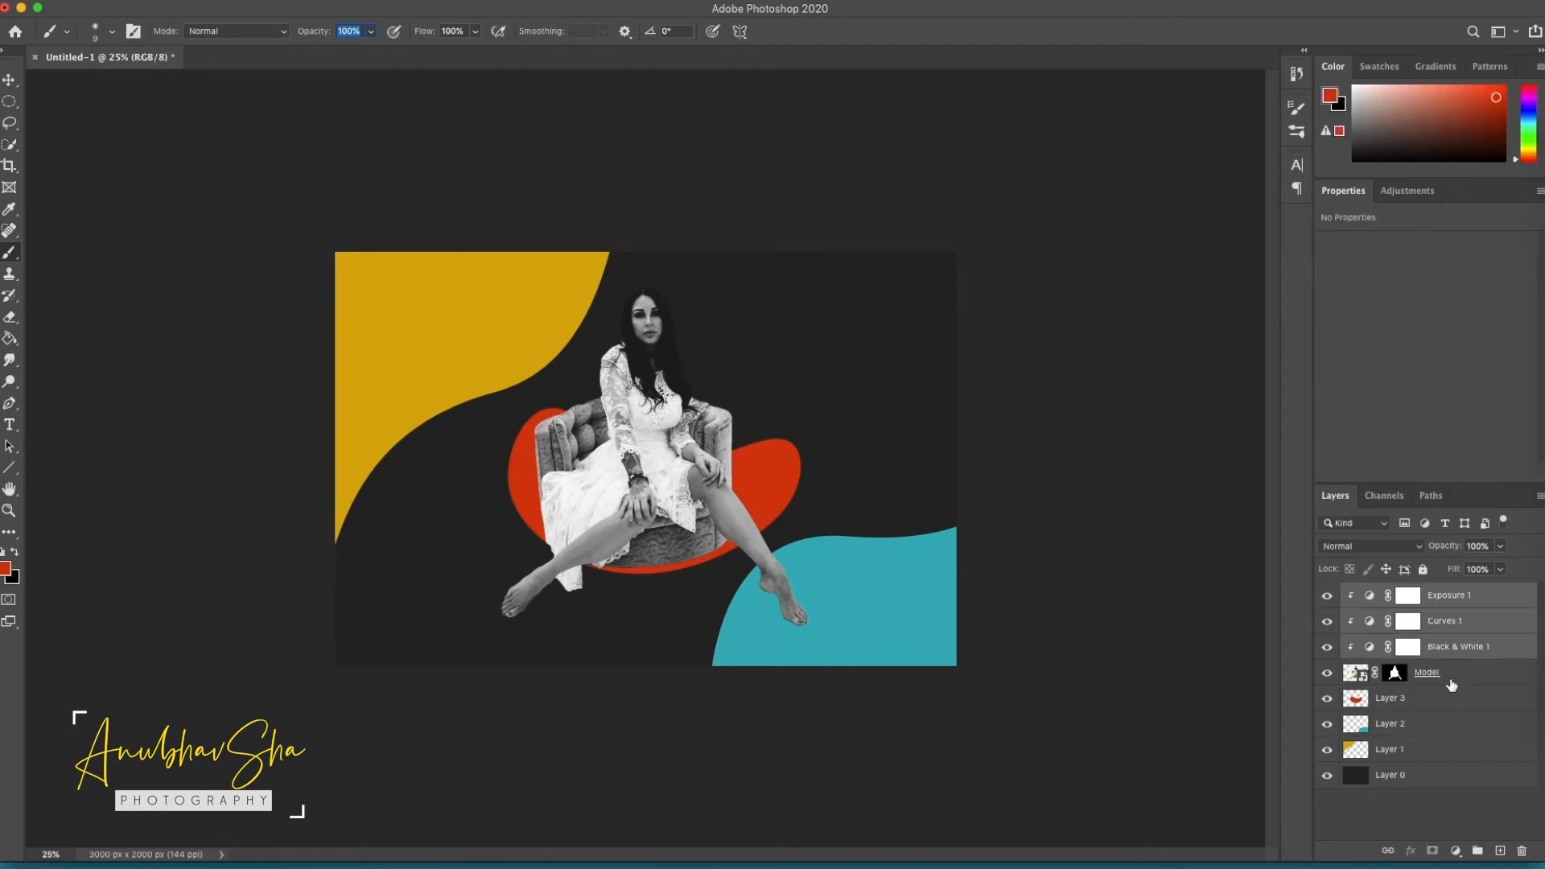
left_click(1452, 682, "shift")
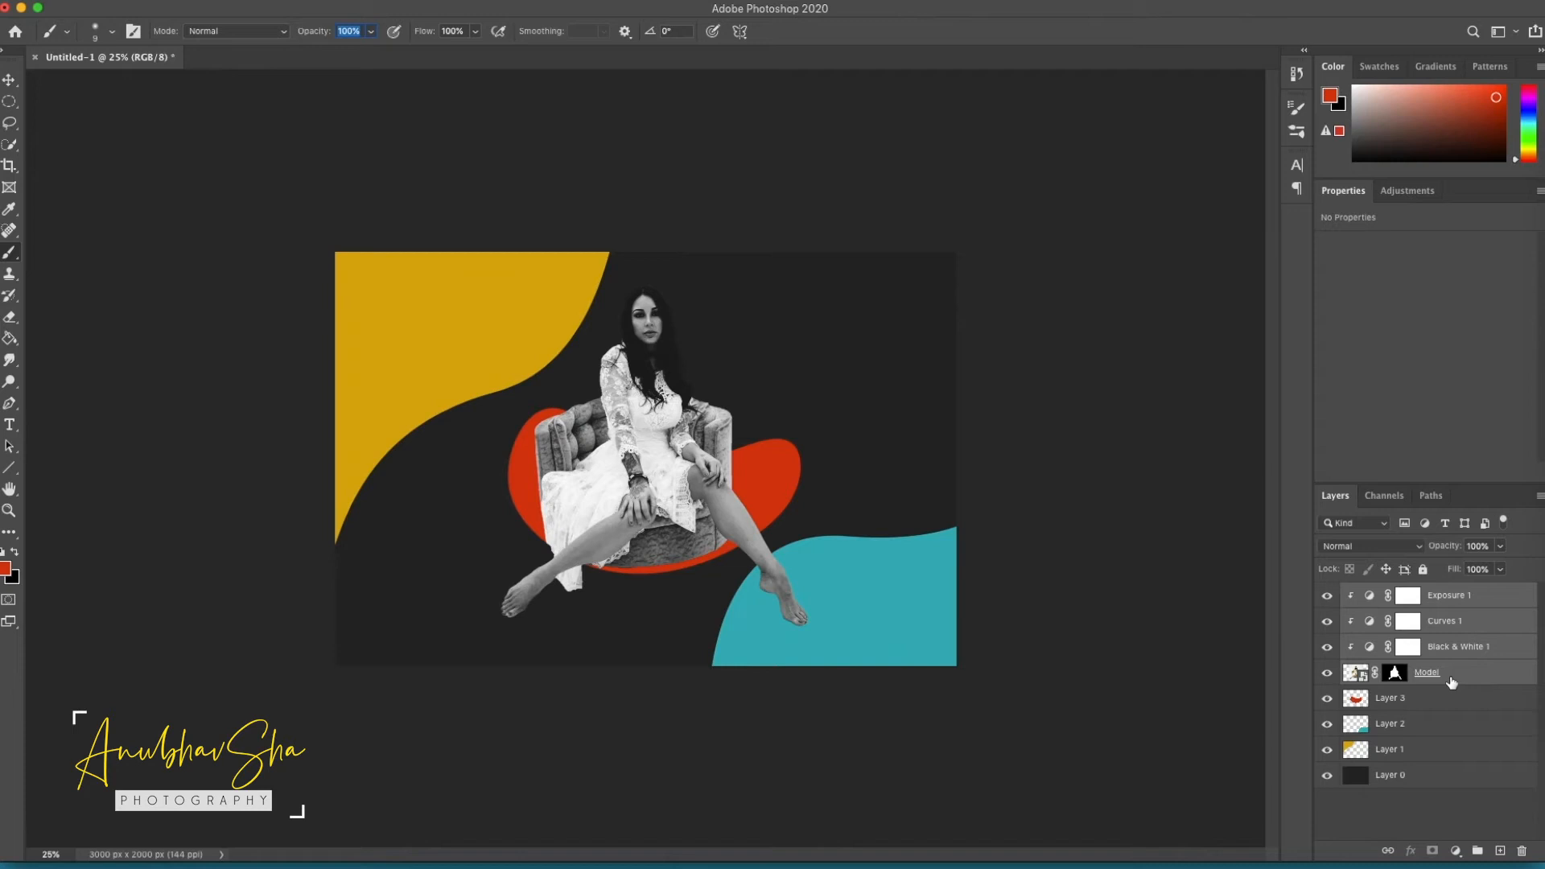
key("super+g")
key("super+g")
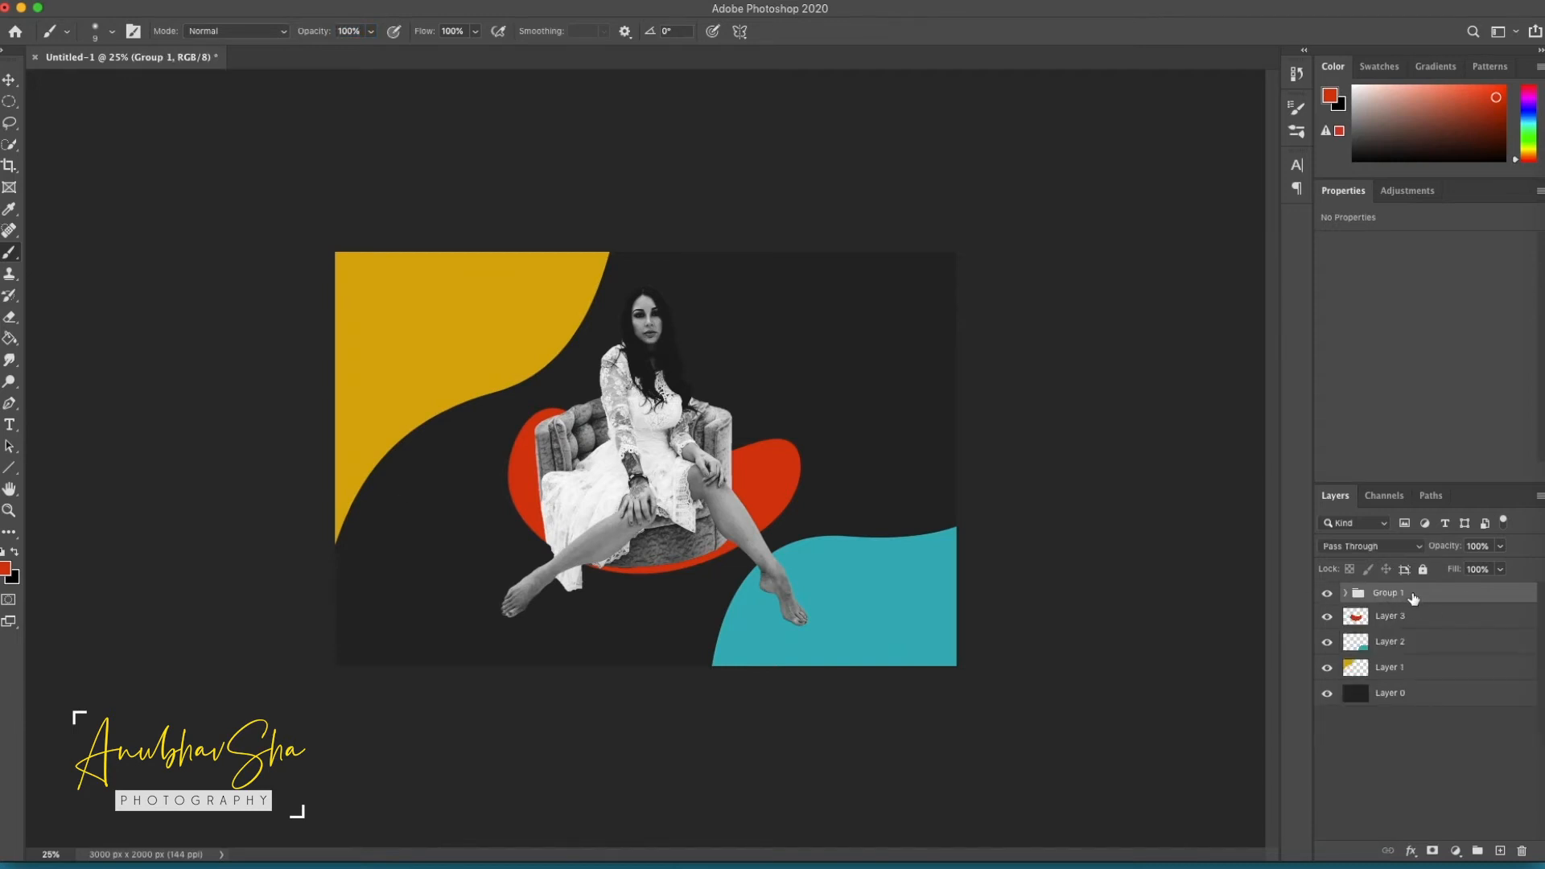
Enlarge and reposition the model group slightly, and scale the red shape behind it to about 107.67% with a -2.15° rotation.
key("super+t")
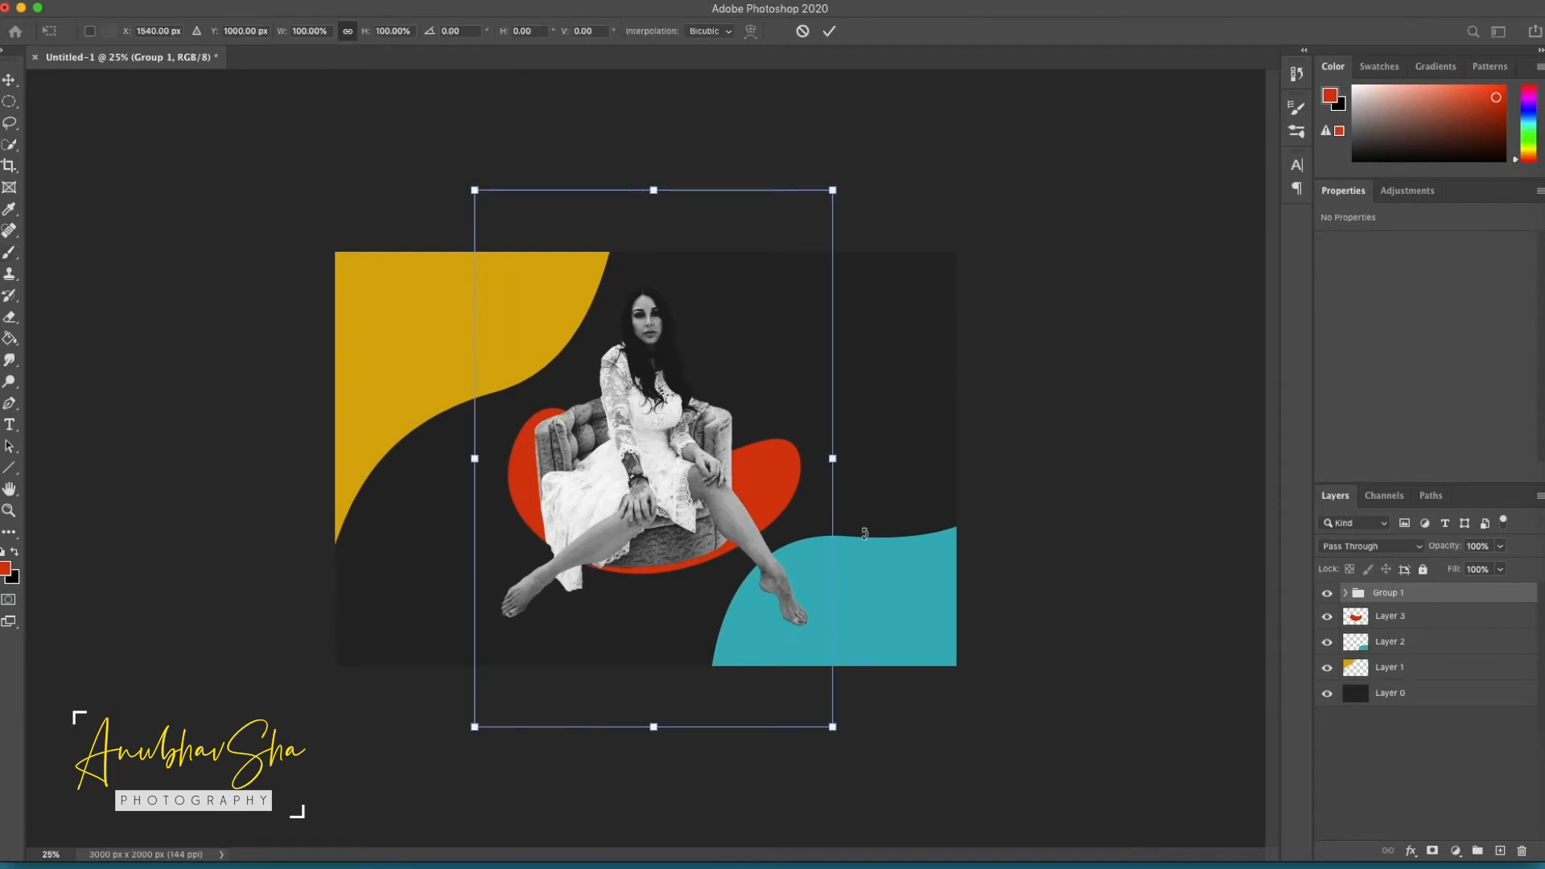
left_click_drag(475, 728, 434, 786)
left_click_drag(693, 481, 715, 476)
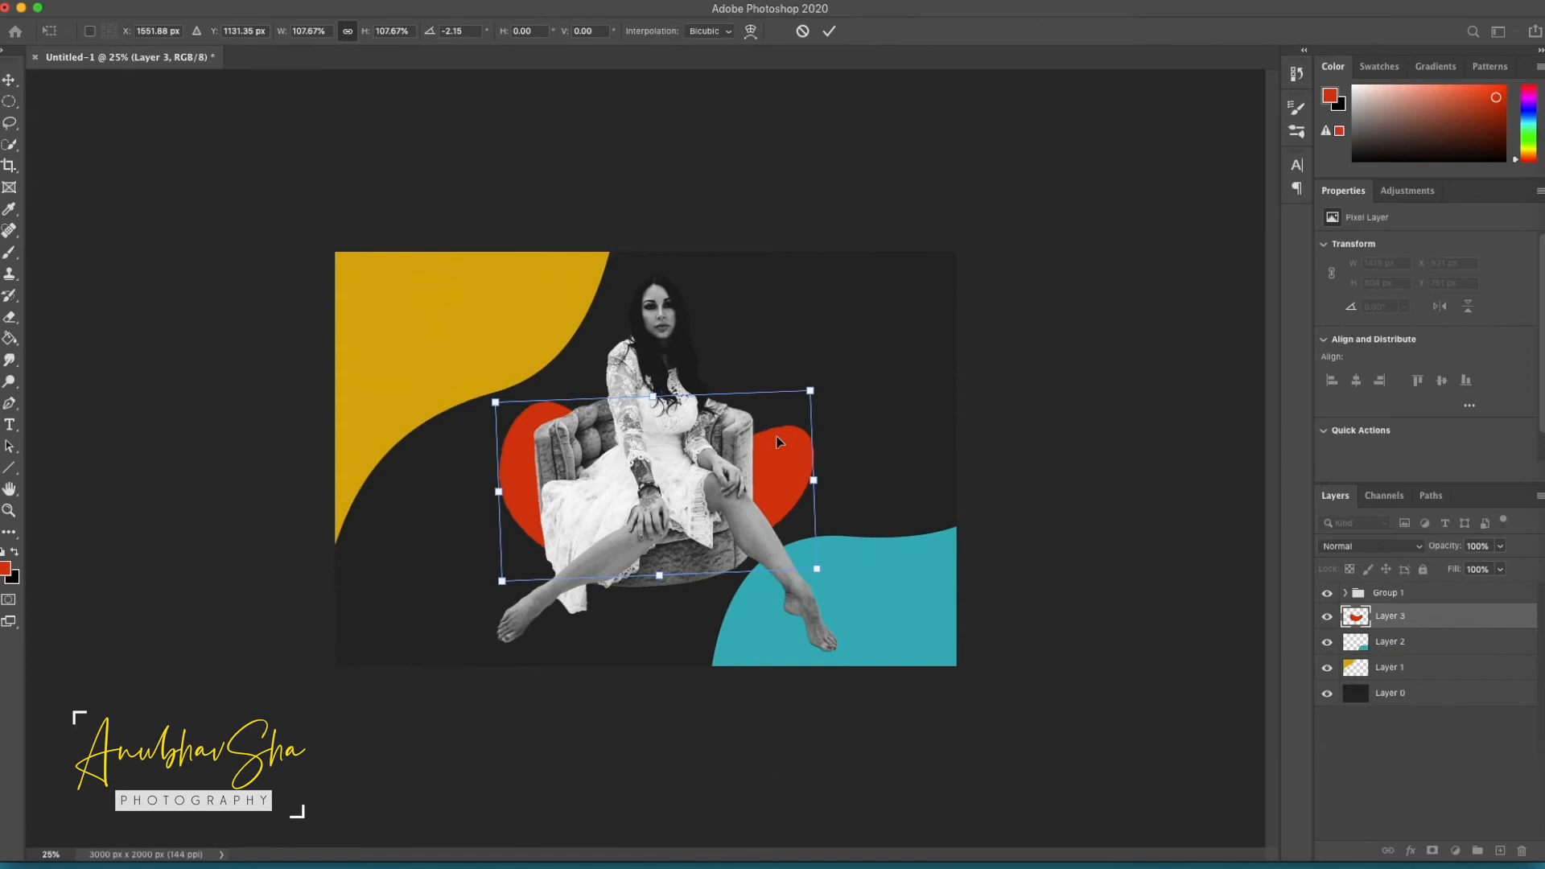
key("Return")
Mask Group 1 with the red shape's outline and paint white on the mask to bring back the model's upper body and chair.
left_click(1375, 597)
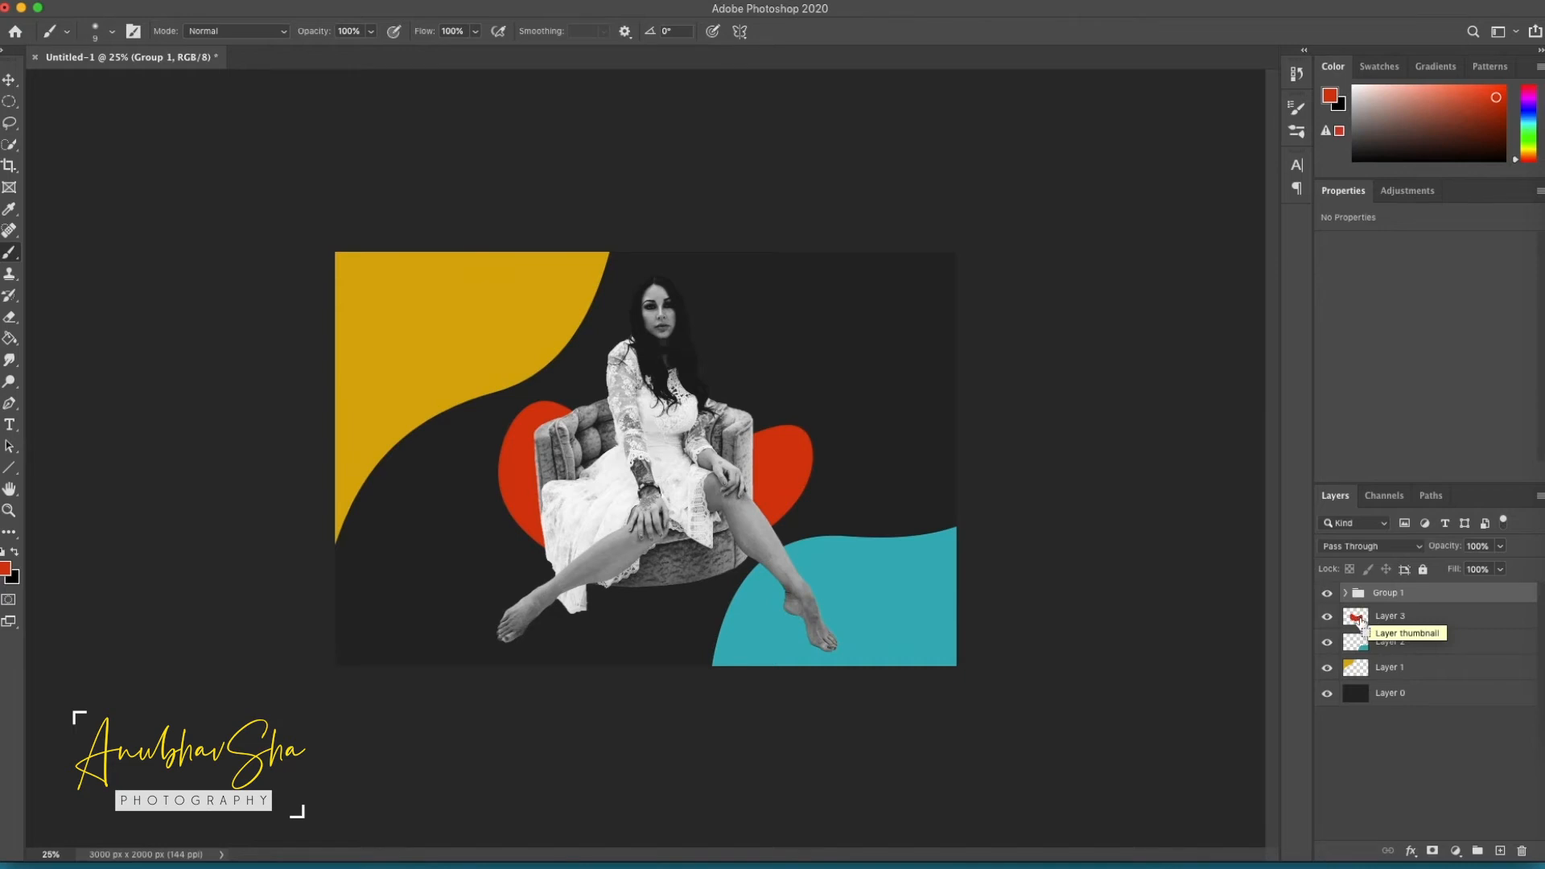
left_click(1356, 617, "super")
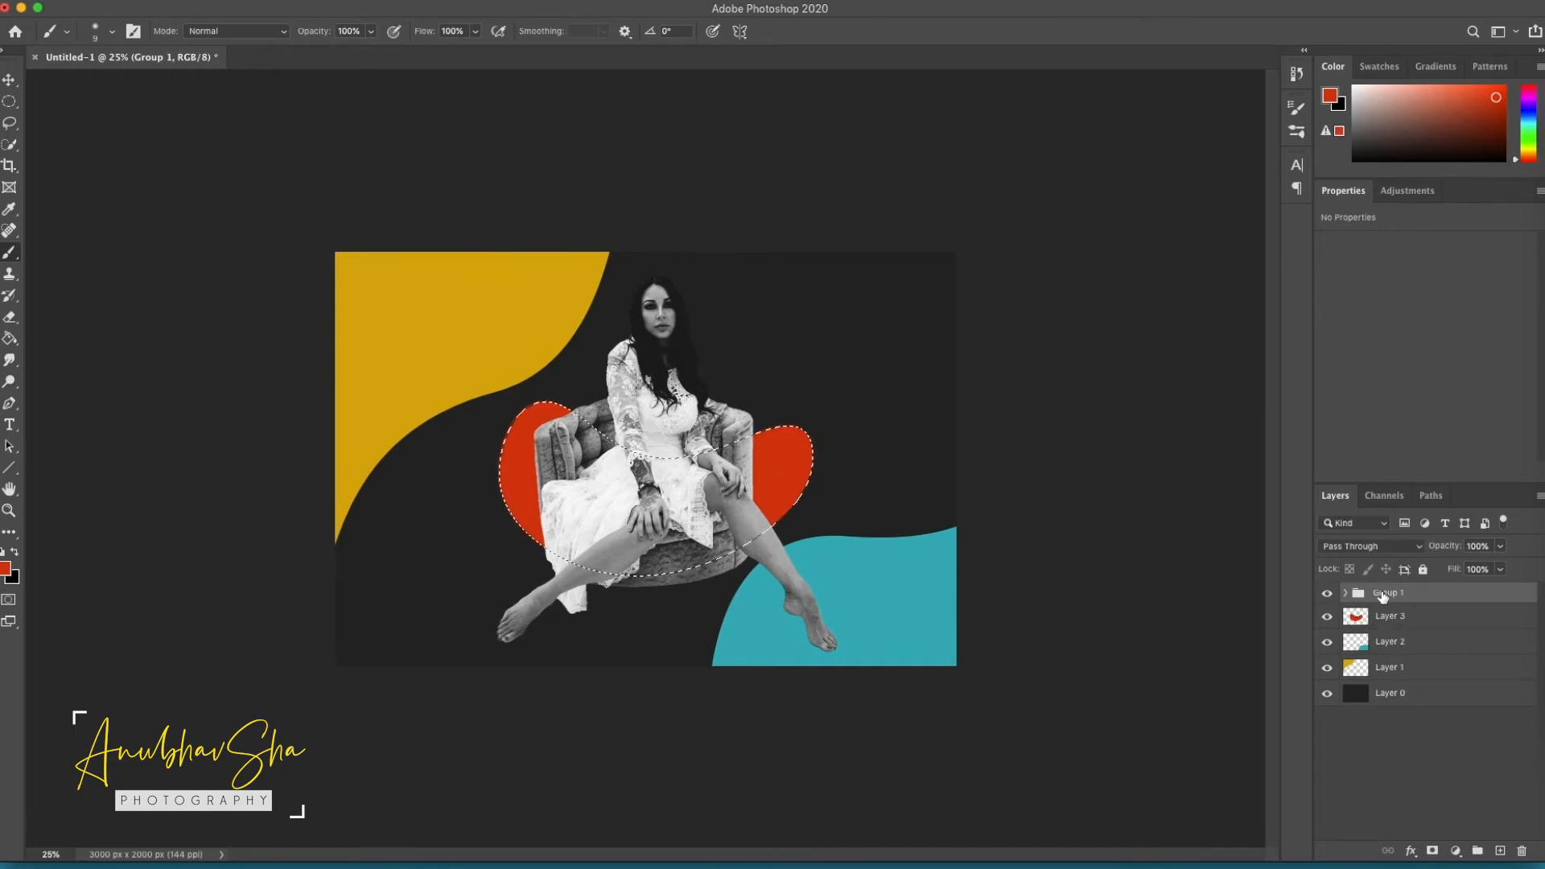
left_click(1434, 851)
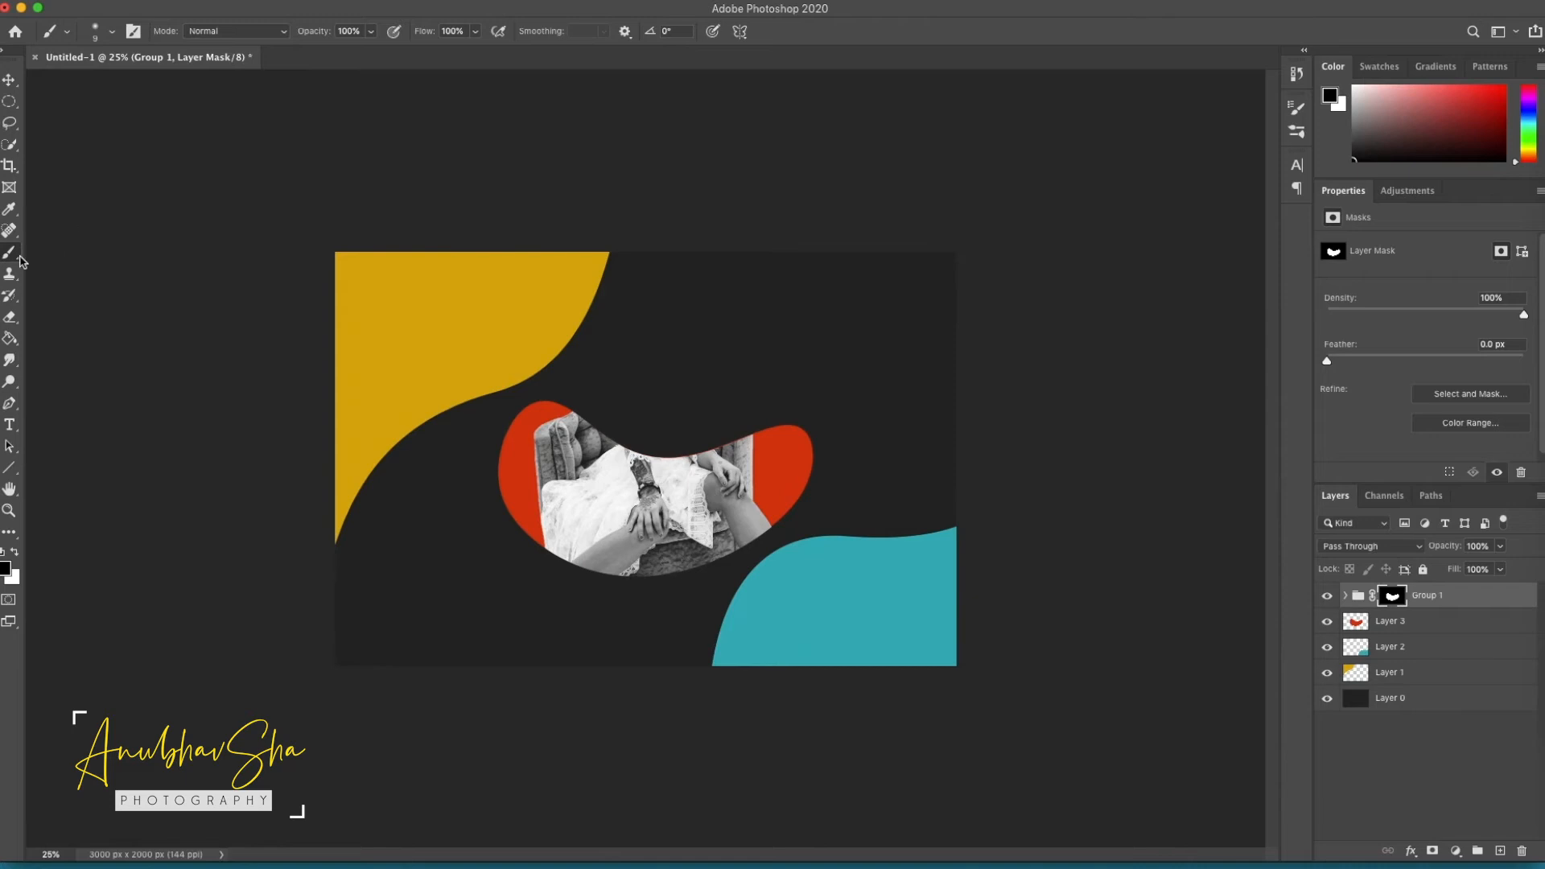
left_click(14, 552)
mouse_move(605, 439)
left_mouse_down()
mouse_move(648, 313)
mouse_move(678, 392)
mouse_move(727, 428)
left_mouse_up()
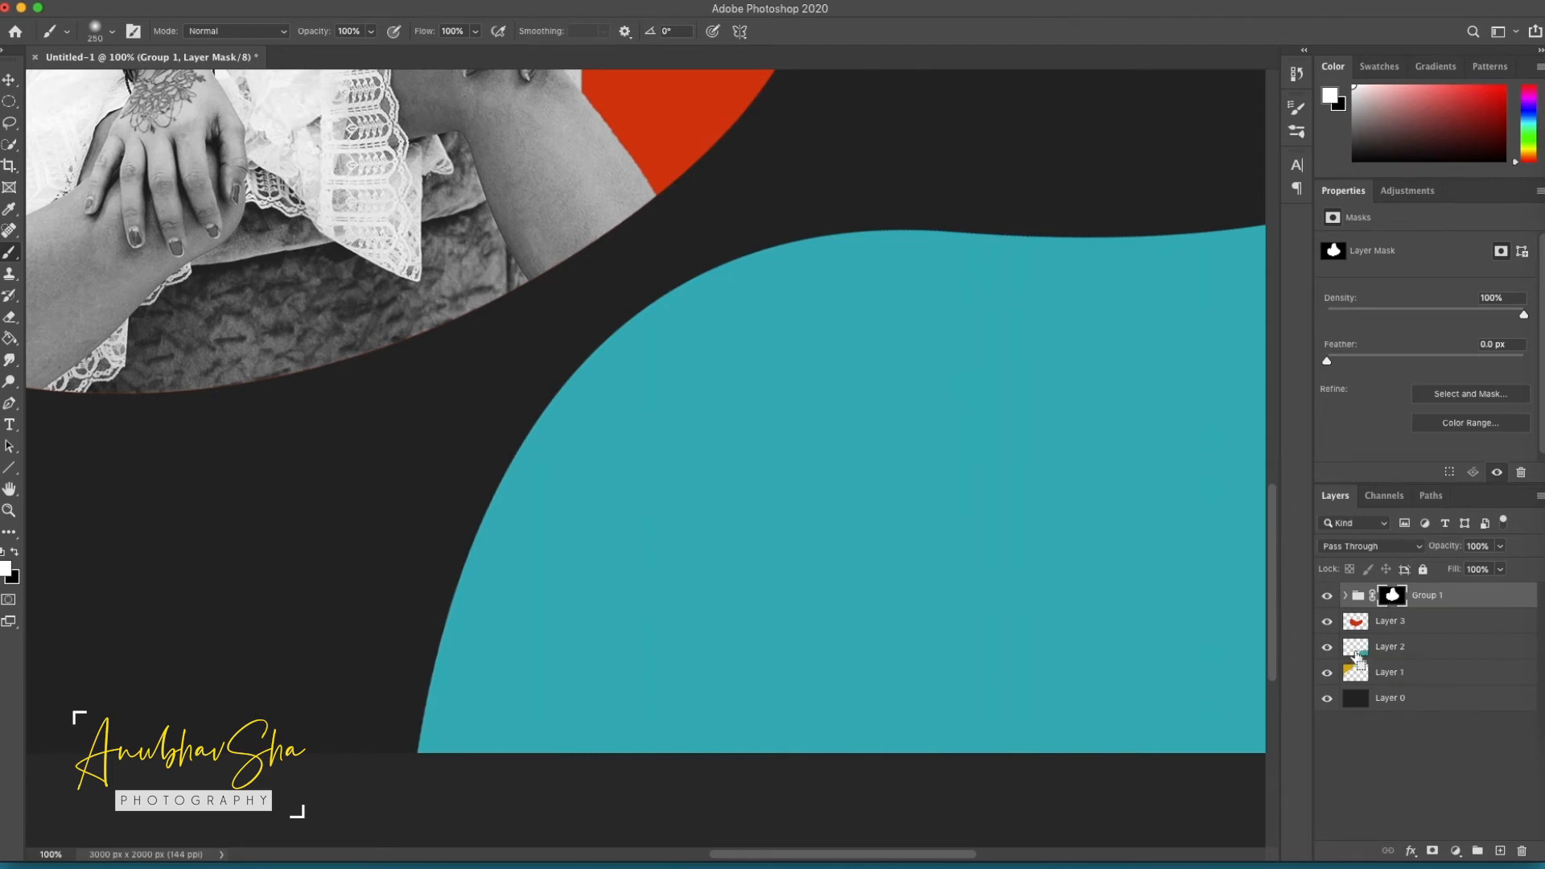
Load the teal shape as a selection, paint white on Group 1's mask to reveal the foot inside it, and deselect.
left_click(1357, 653, "super")
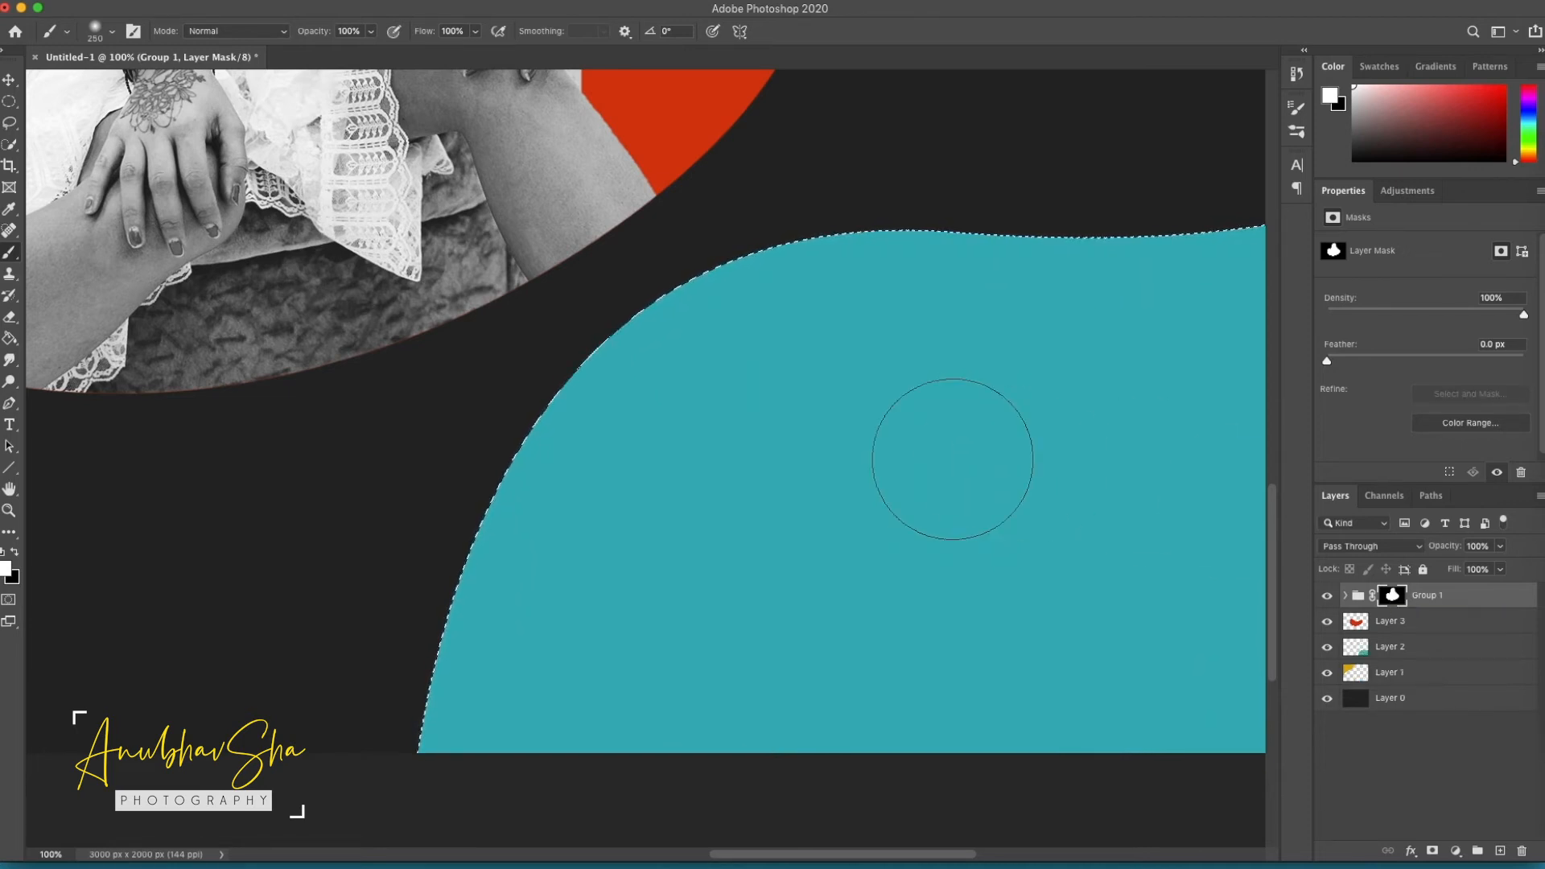
mouse_move(732, 426)
left_mouse_down()
mouse_move(751, 448)
mouse_move(786, 362)
mouse_move(765, 569)
mouse_move(837, 678)
left_mouse_up()
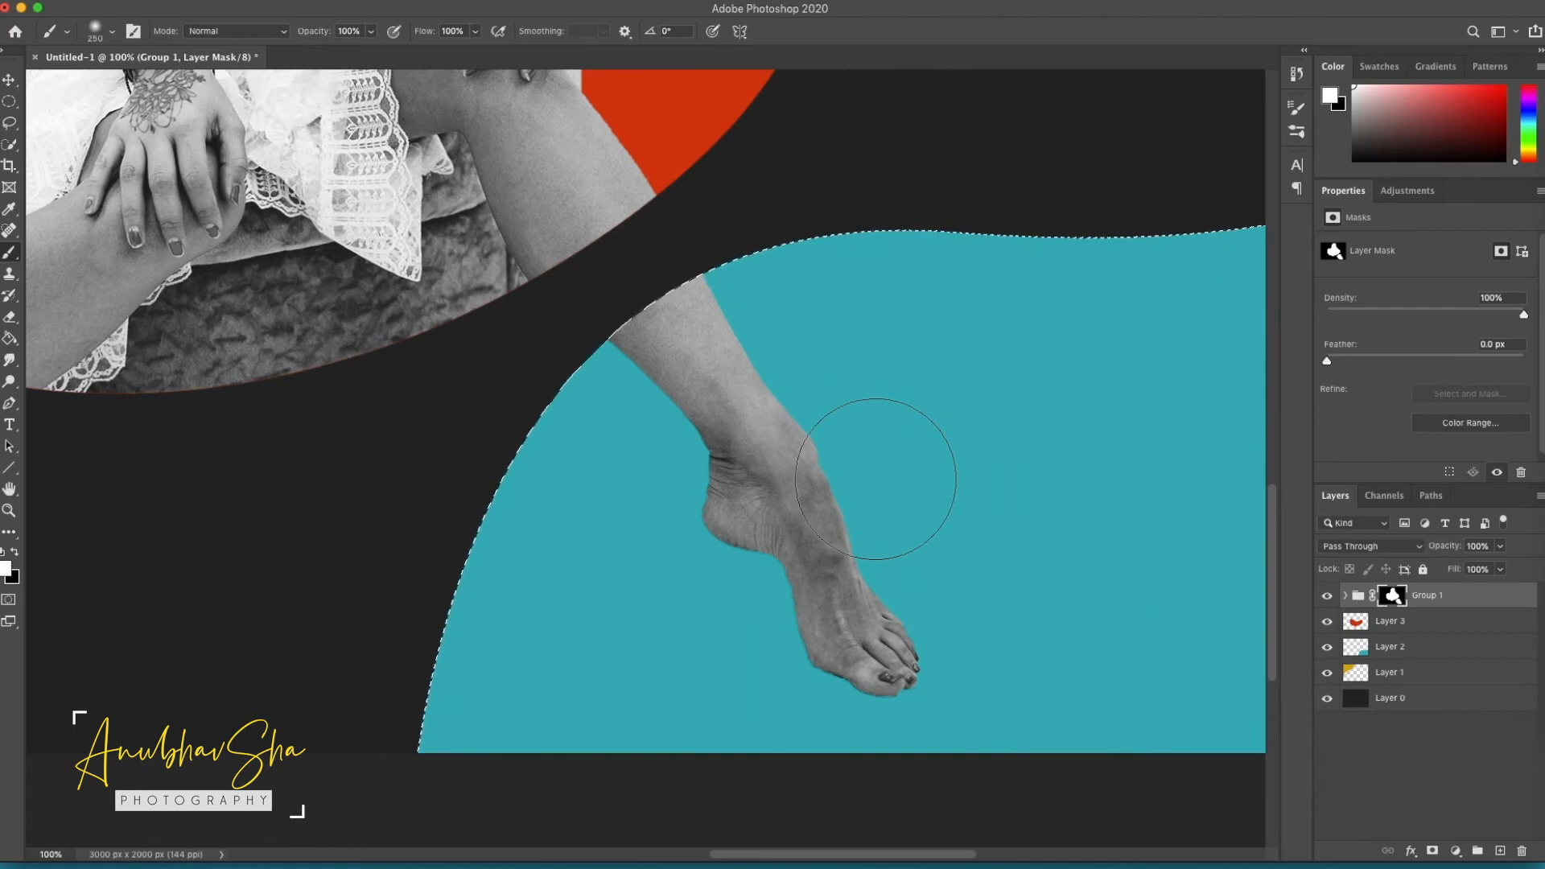
key("super+d")
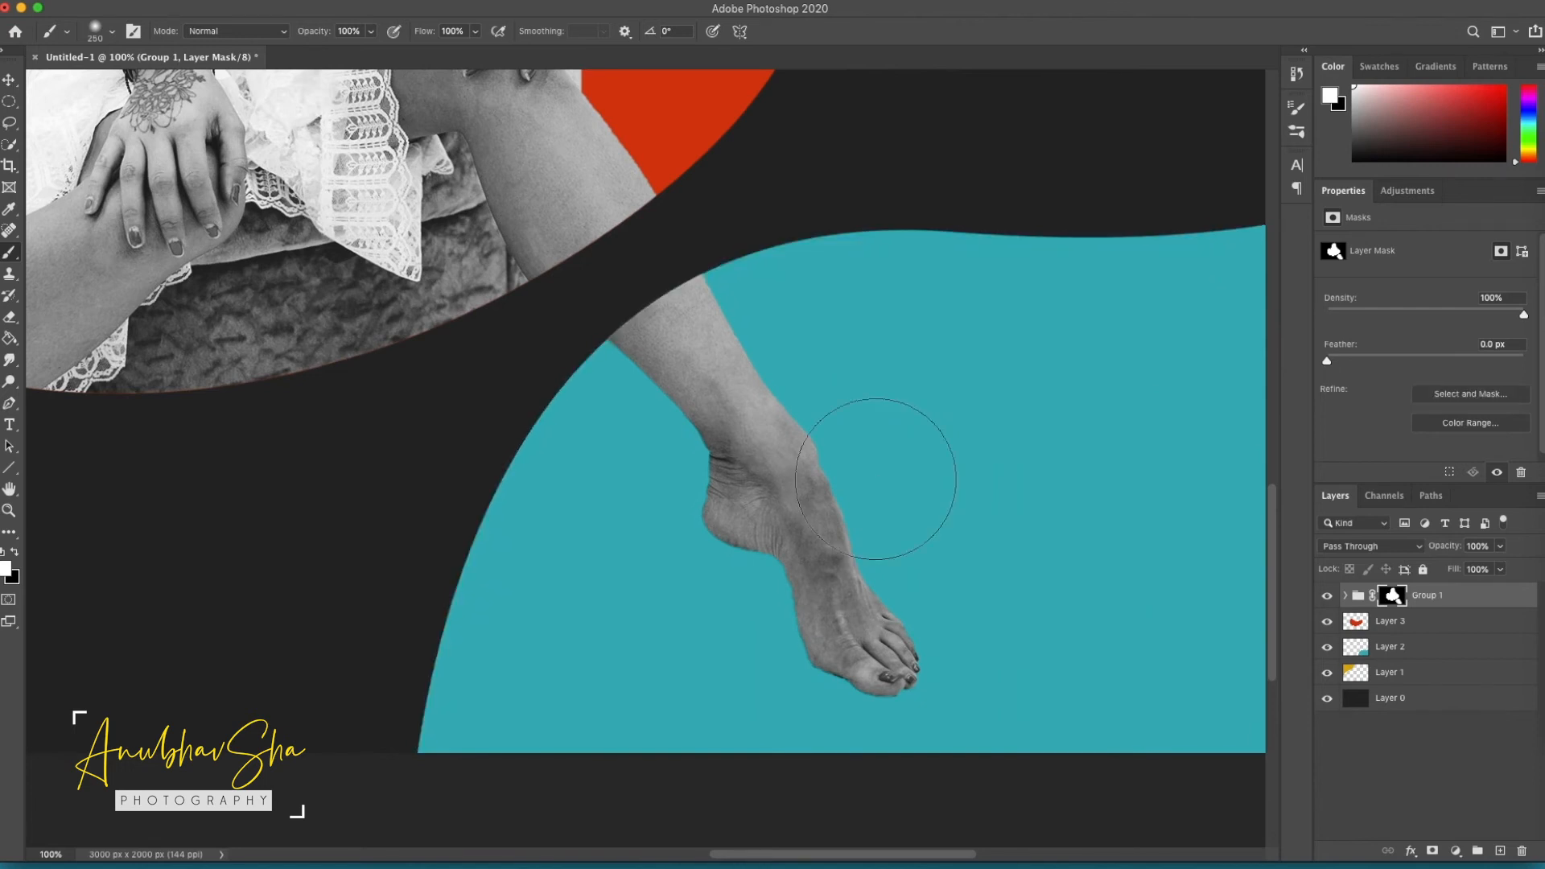
key("super+0")
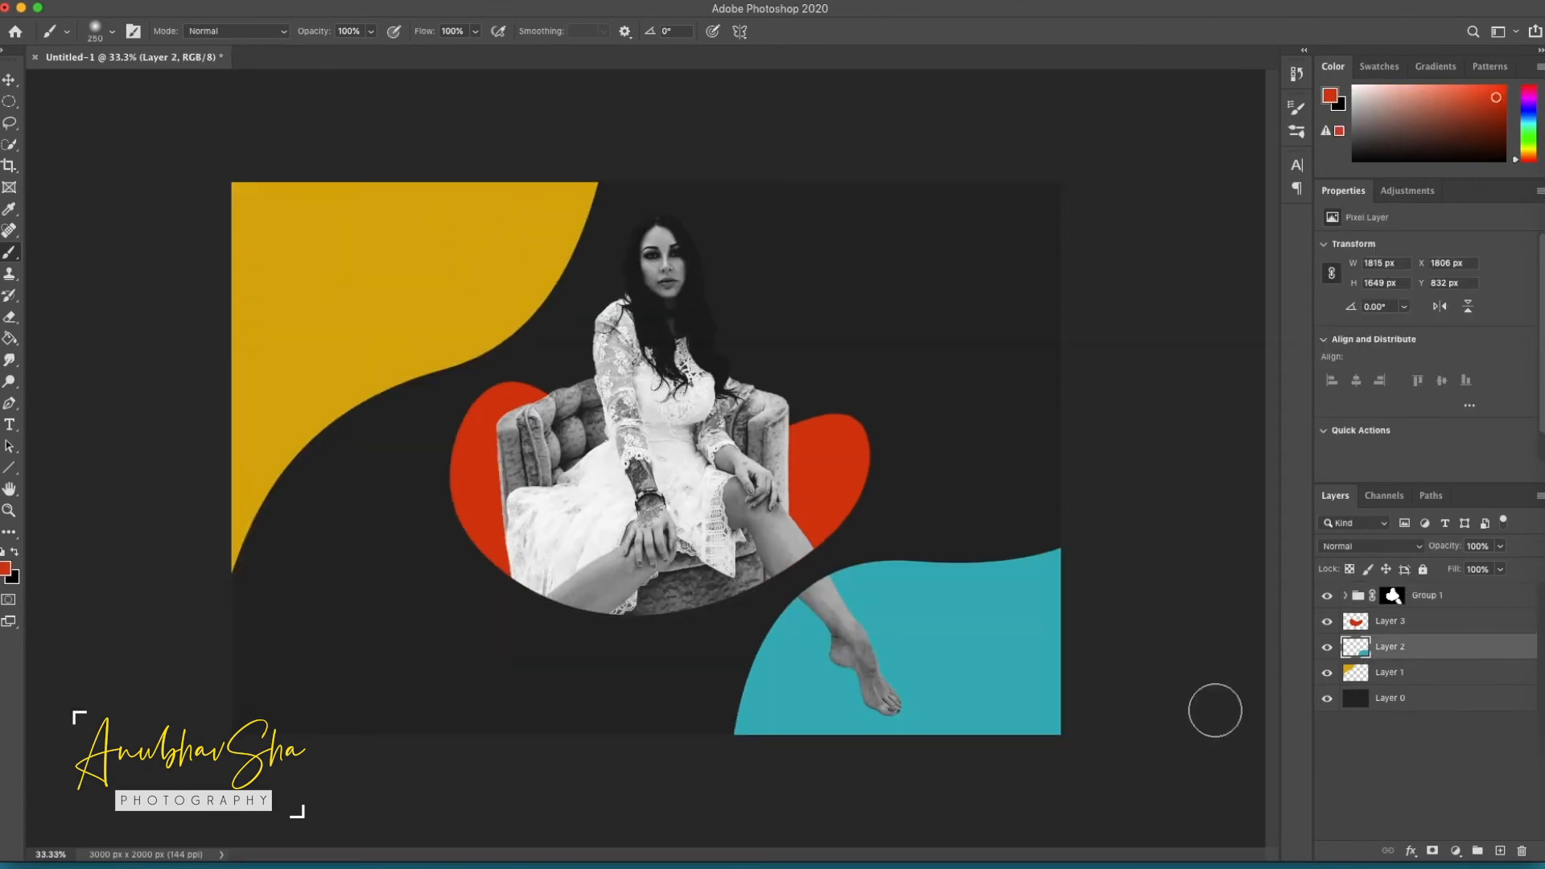
Add a new layer above Group 1 and draw an elliptical selection about 471 x 401 px beside the red shape's left end.
key("g")
left_click(1393, 595)
key("d")
left_click(1499, 850)
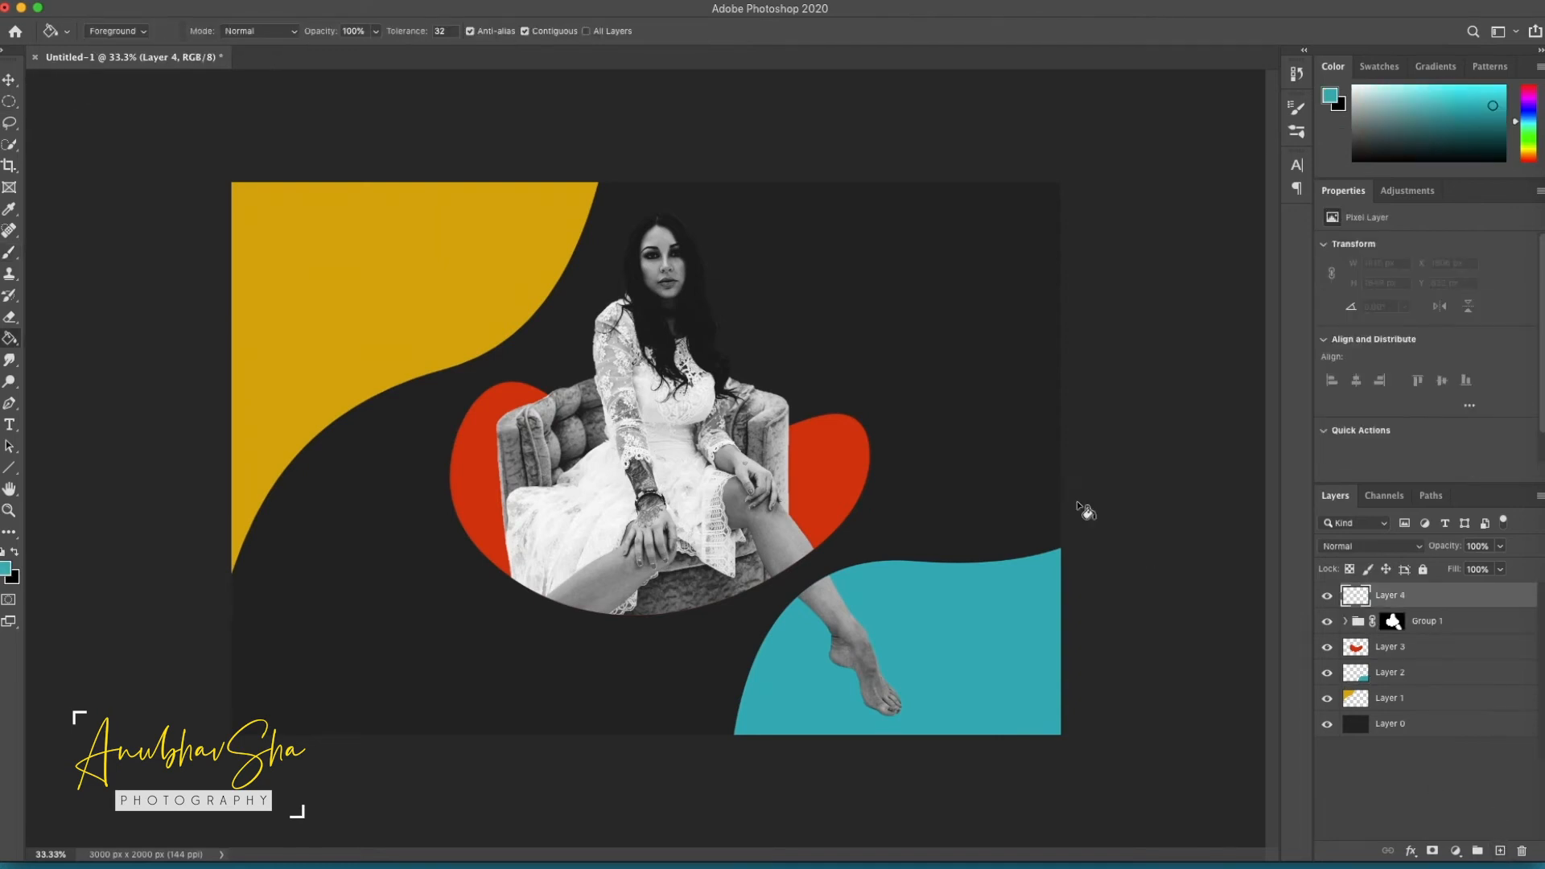
left_click(7, 106)
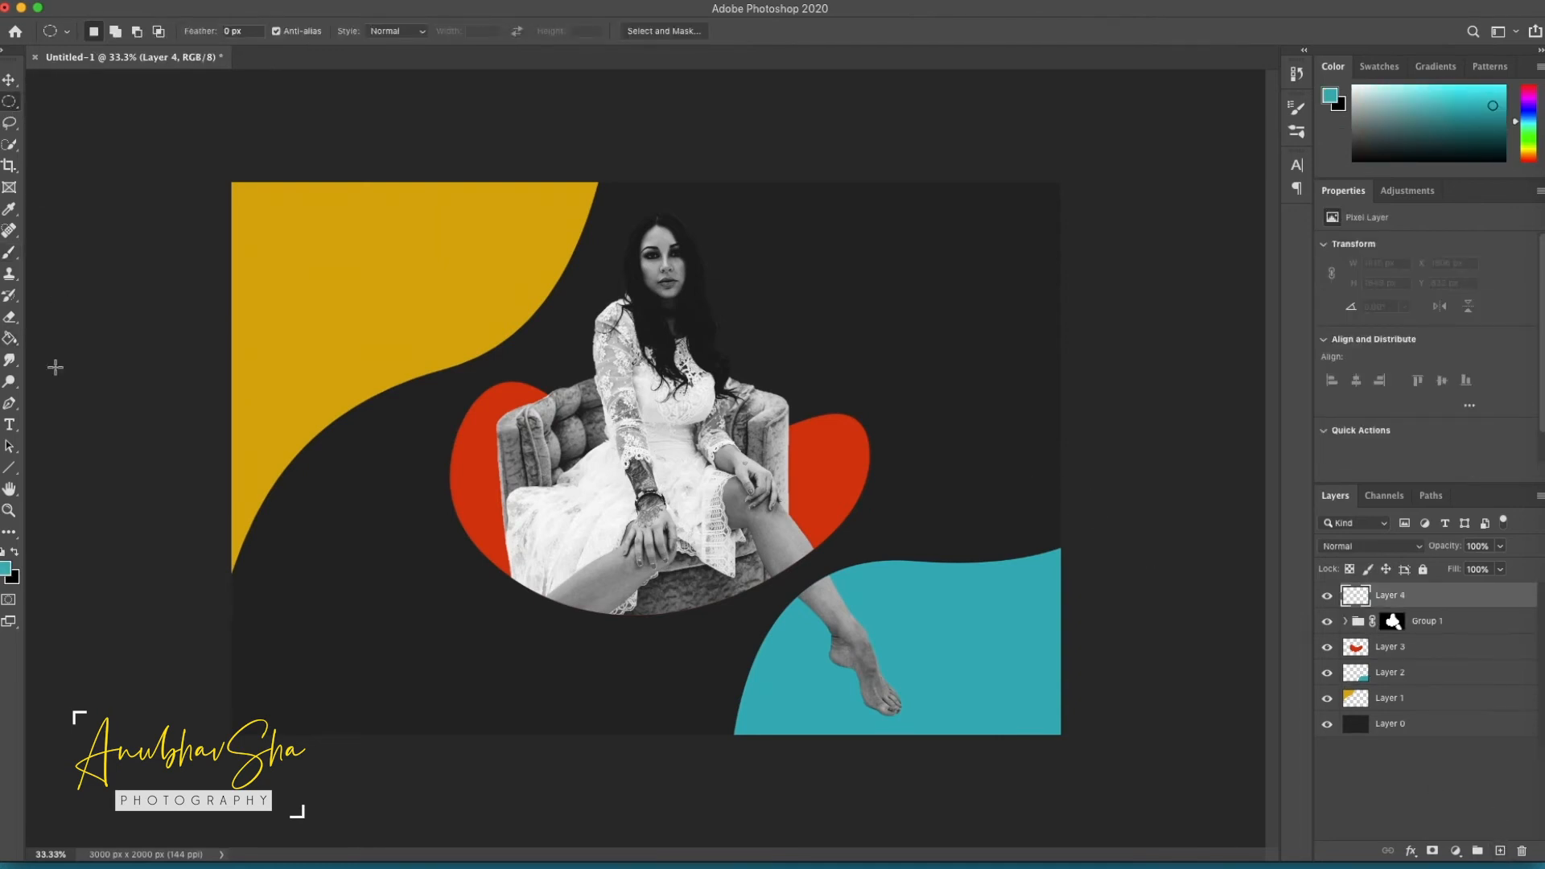
left_click_drag(412, 536, 478, 592)
Fill the elliptical selection with teal #10b1bb and deselect it.
key("i")
left_click(8, 568)
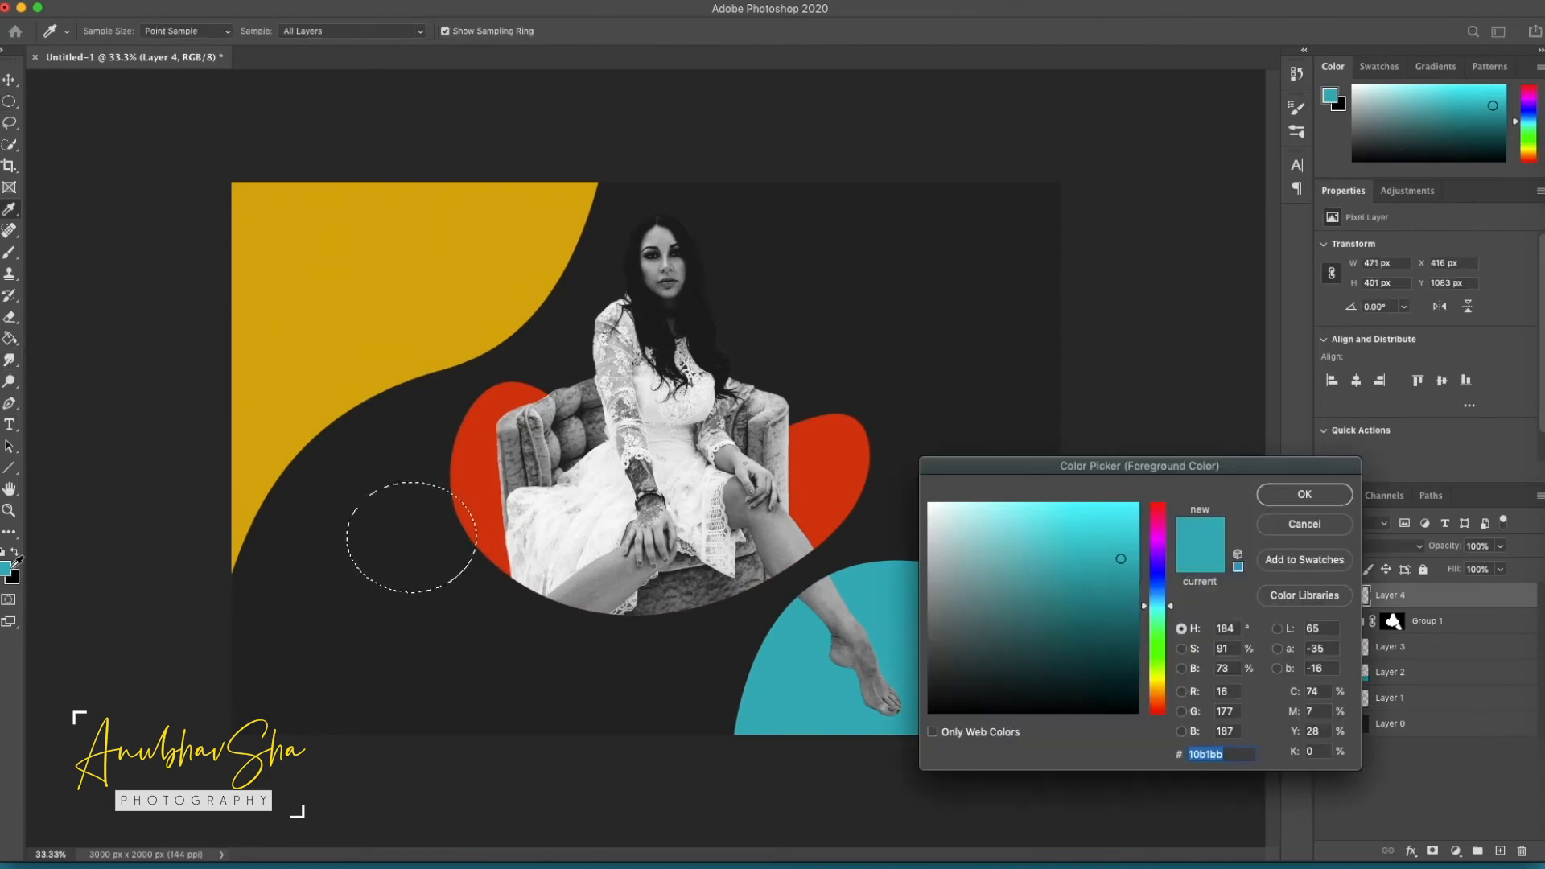
left_click(1303, 495)
key("g")
left_click(402, 528)
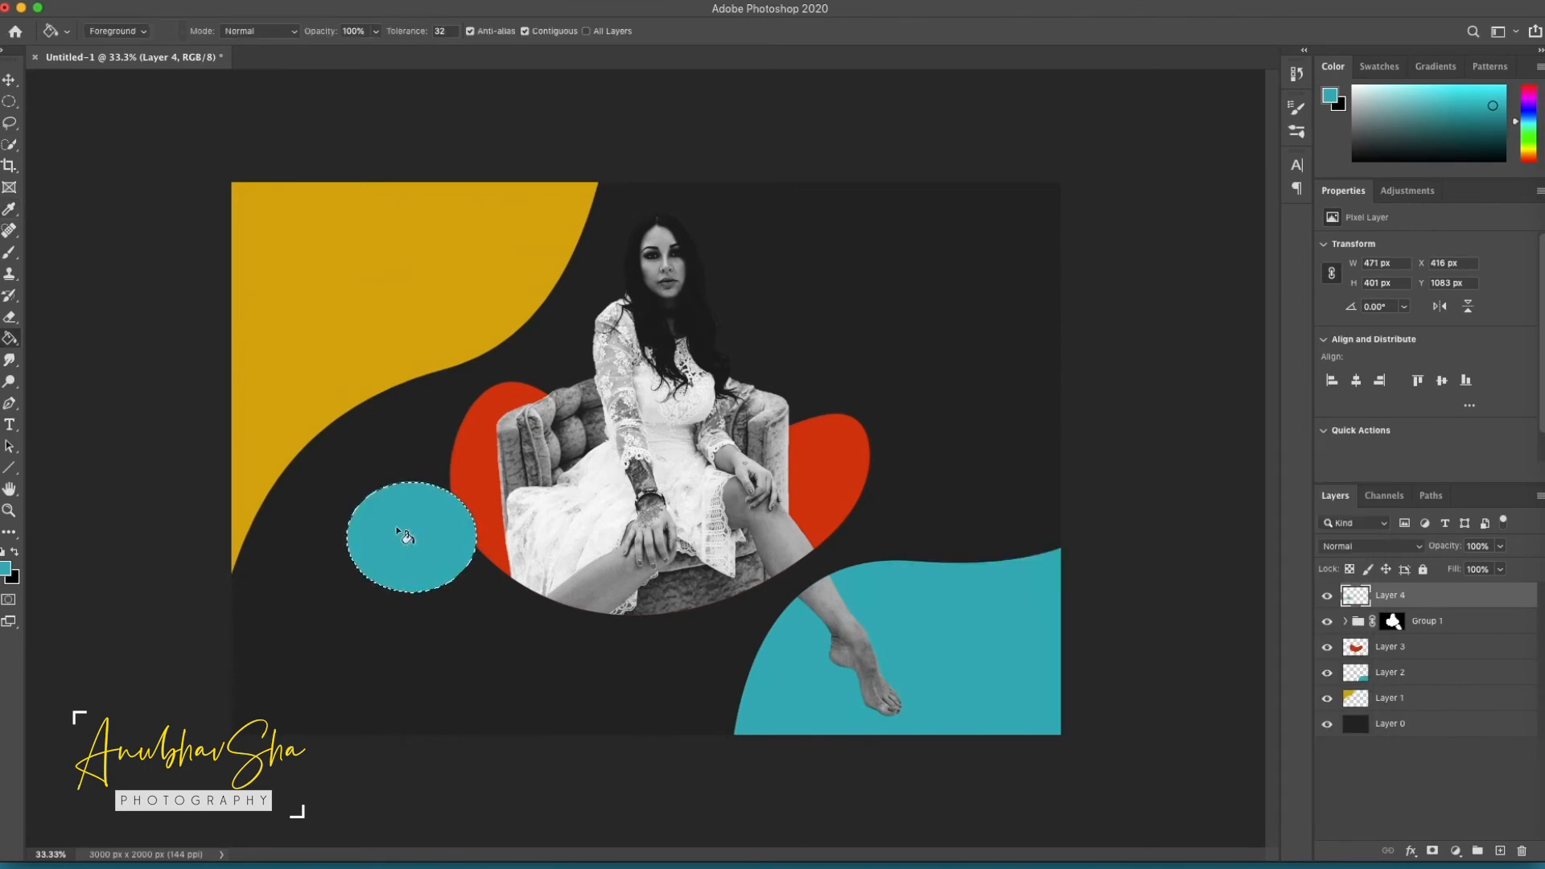
key("super+d")
Warp the teal ellipse into a curved bean shape about 556 x 305 px.
key("super+t")
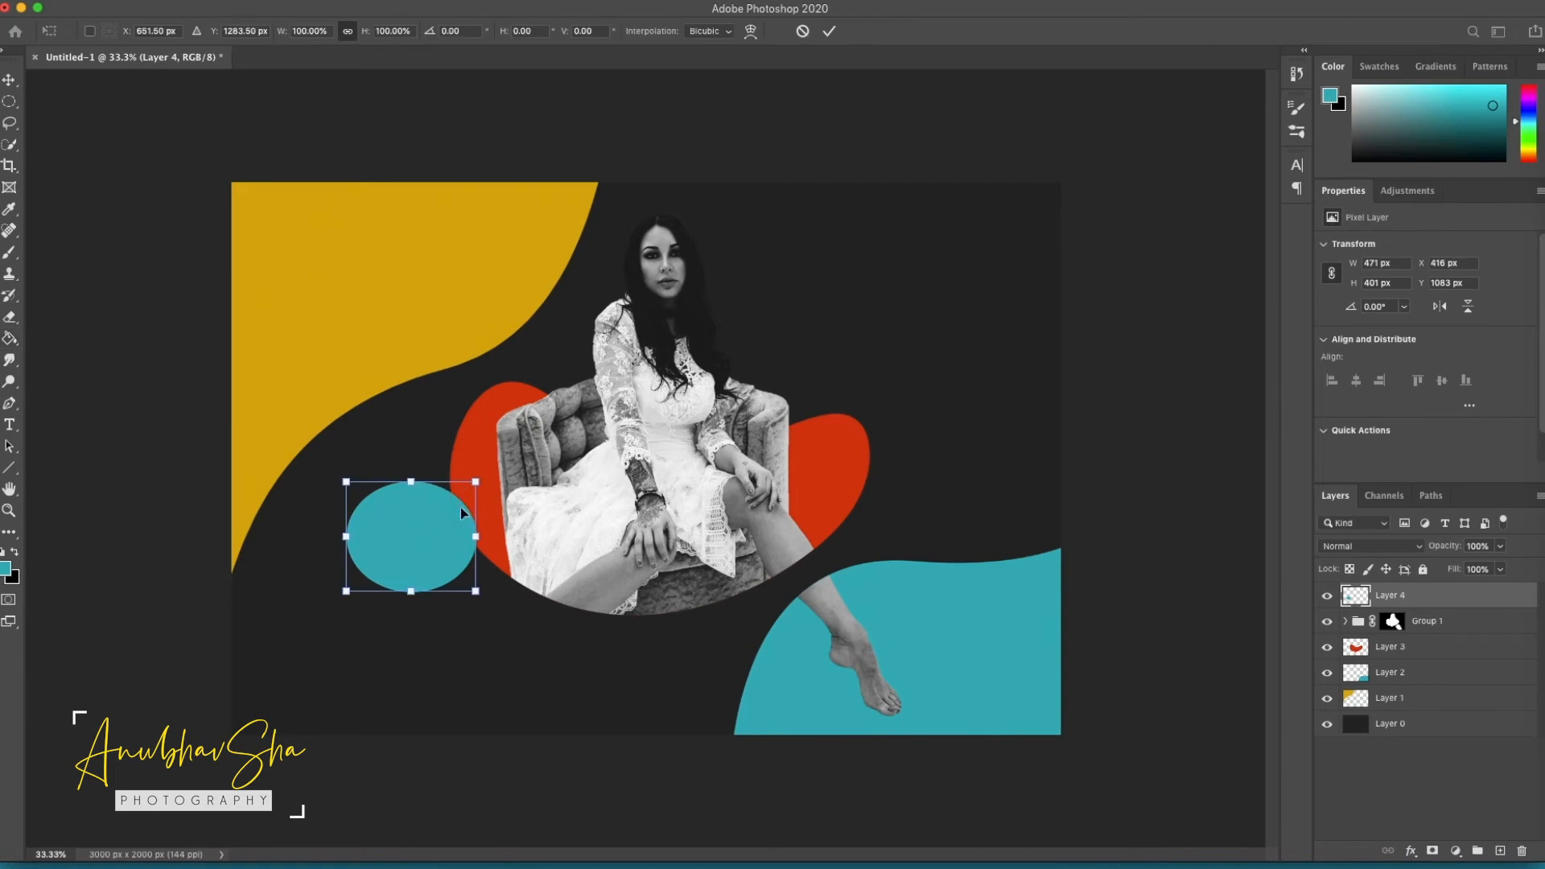
right_click(419, 537)
left_click(450, 653)
left_click_drag(423, 487, 359, 523)
left_click_drag(430, 558, 440, 555)
key("Return")
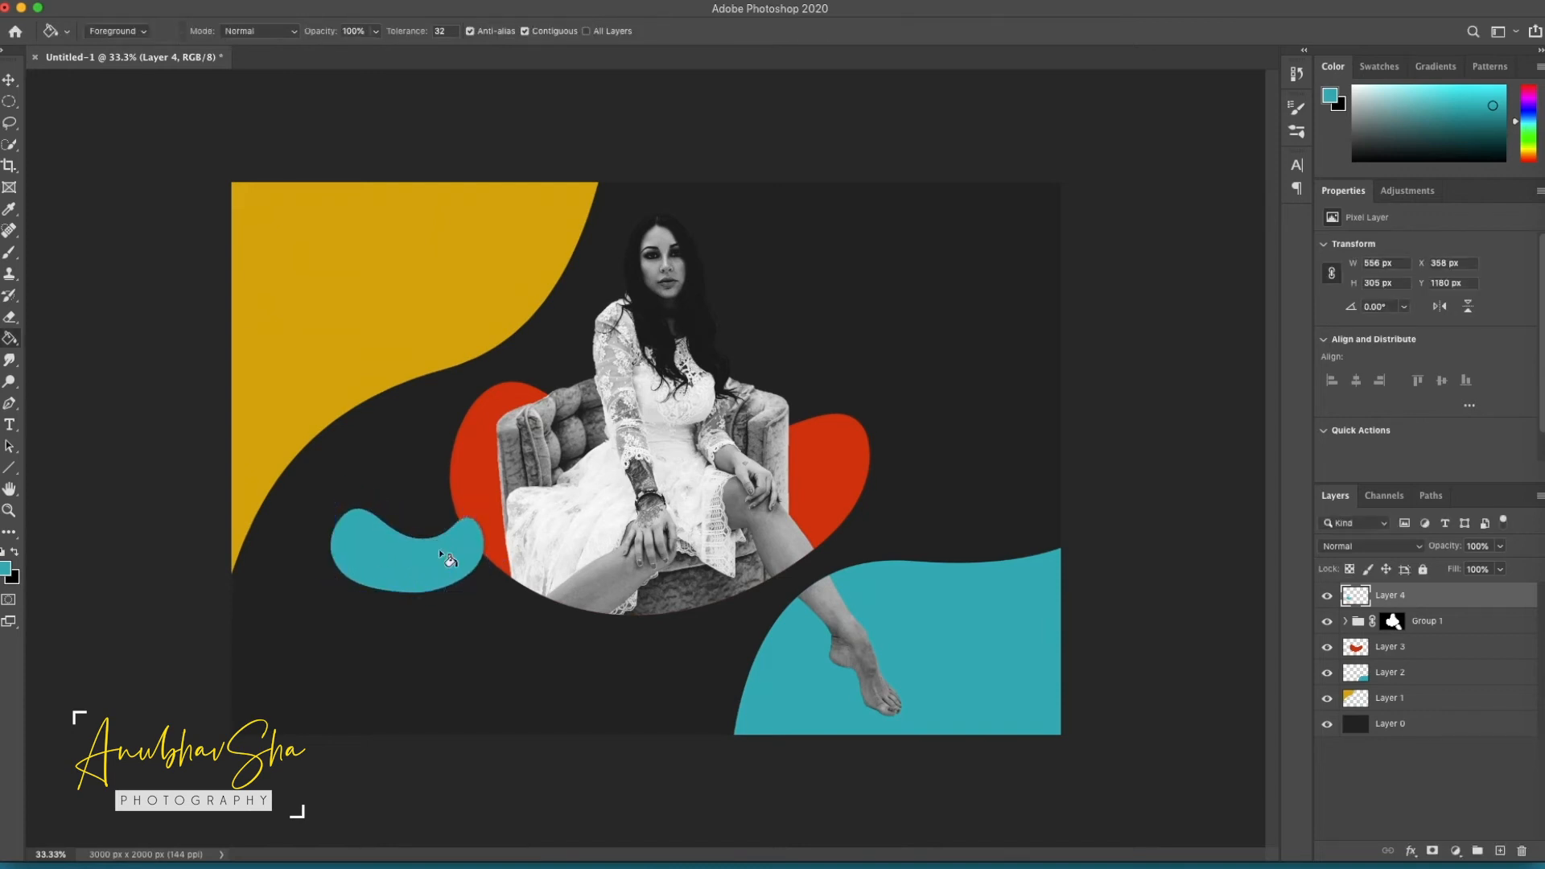
Shrink the teal bean to about 405 x 314 px, rotate it and place it over the red shape's left edge.
key("ctrl+t")
left_click_drag(483, 508, 524, 543)
left_click_drag(532, 553, 546, 519)
left_click_drag(476, 524, 453, 512)
key("Return")
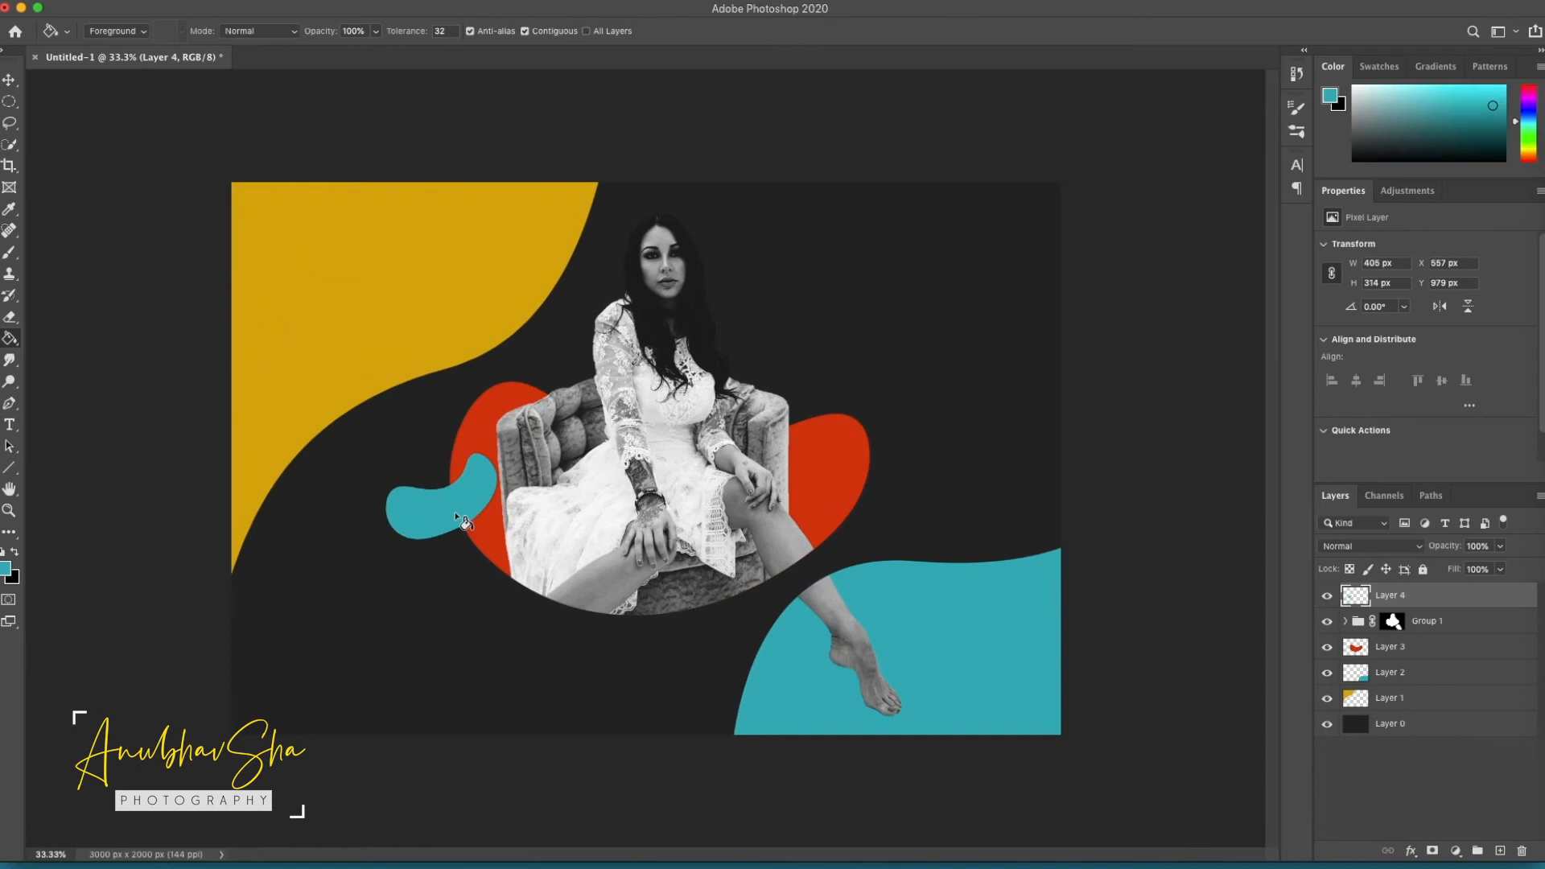
Add a new layer, draw an elliptical selection about 465 x 326 px below the chair's left side, and fill it with yellow #daac0b.
left_click(1500, 851)
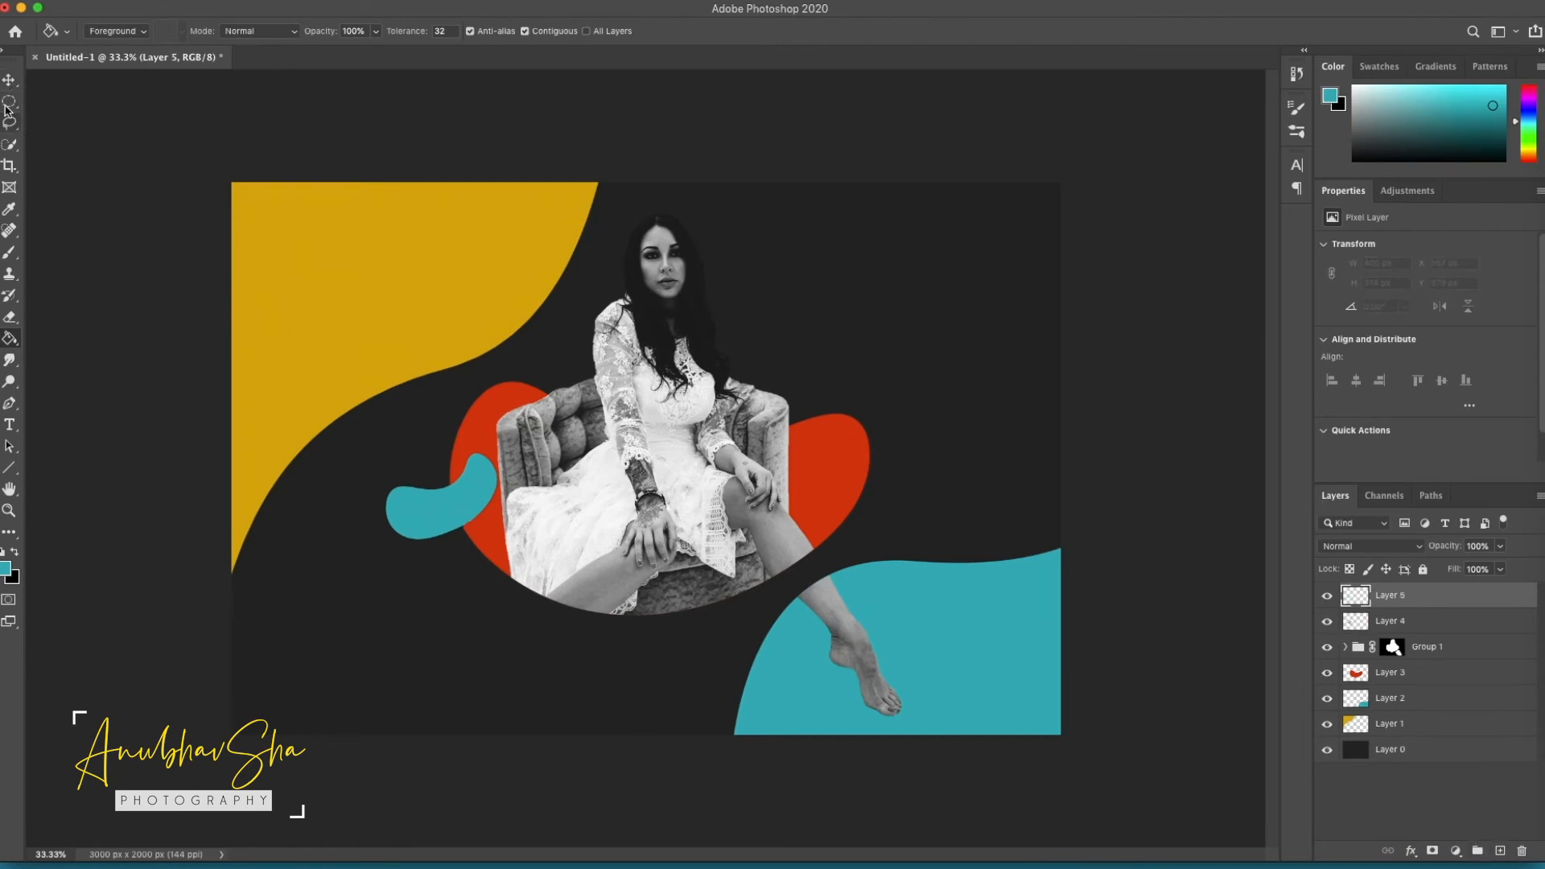
left_click(8, 102)
left_click_drag(403, 620, 531, 708)
left_click(6, 569)
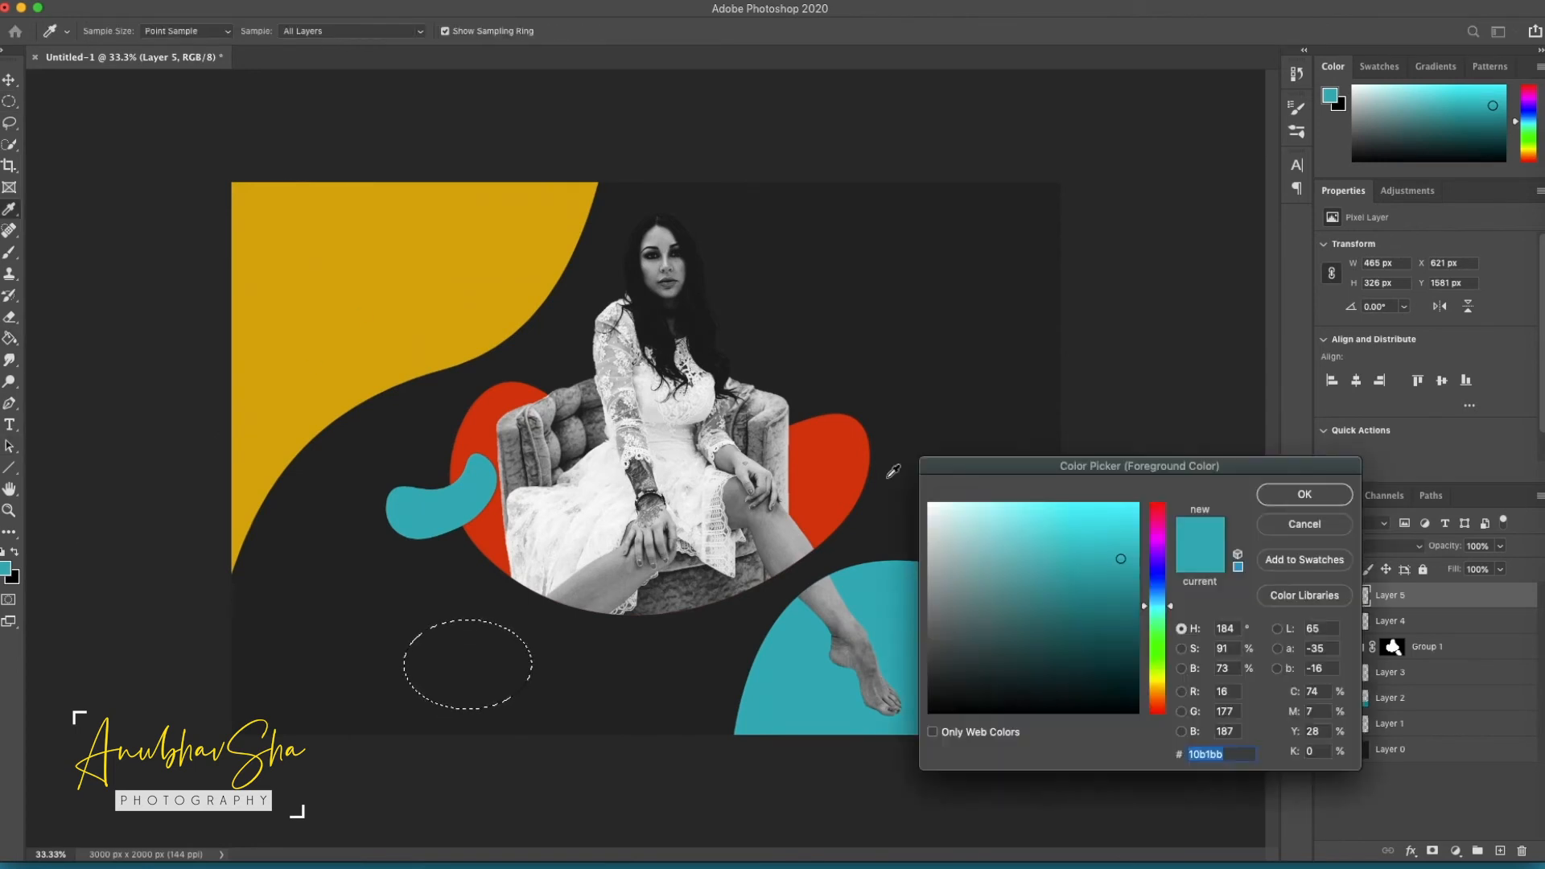
left_click(441, 259)
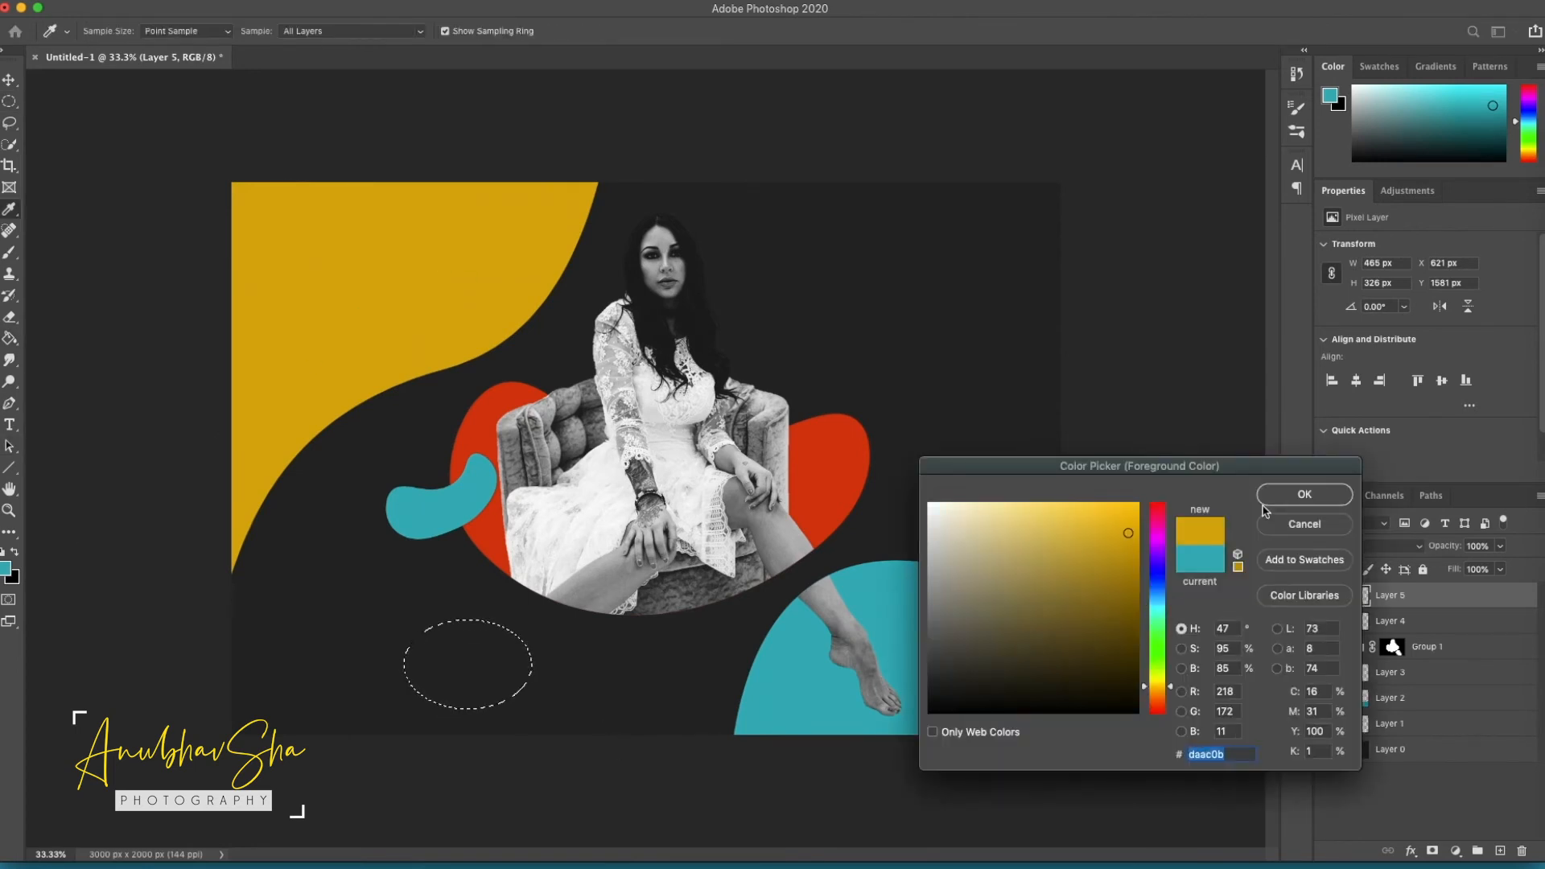
left_click(1287, 497)
key("alt+BackSpace")
Warp the yellow ellipse into a tapered leaf shape and move it to the red shape's right end.
key("super+t")
right_click(468, 666)
left_click(476, 685)
left_click_drag(514, 634, 878, 437)
key("Return")
Rotate the yellow leaf shape by about -22.18° and position it overlapping the red shape's right end.
key("super+t")
mouse_move(937, 475)
left_mouse_down()
mouse_move(941, 388)
mouse_move(949, 446)
left_mouse_up()
left_click_drag(877, 443, 884, 475)
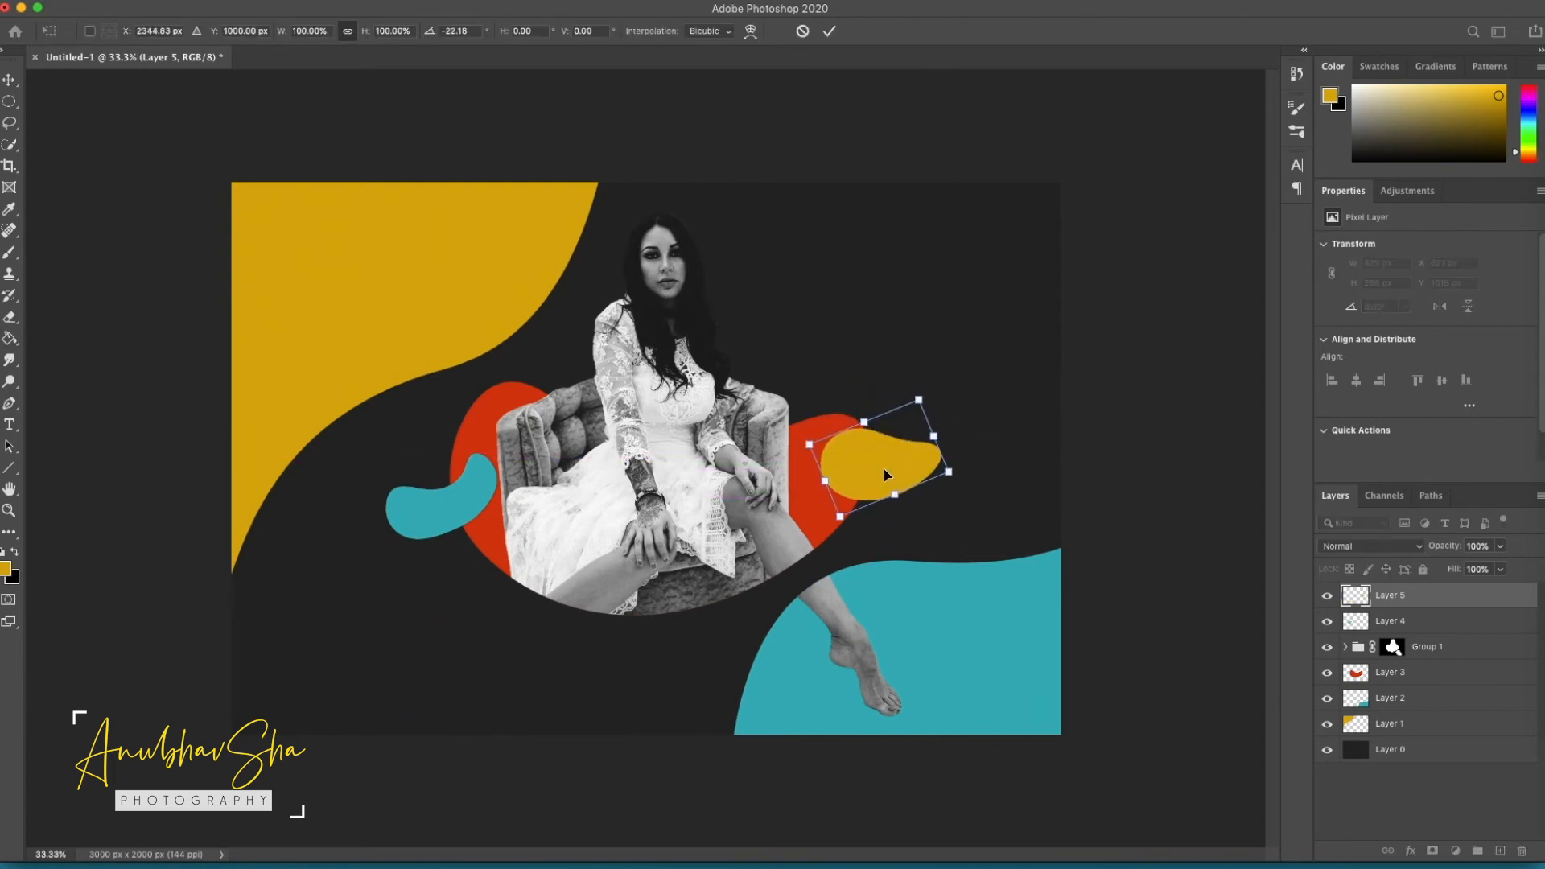
key("Return")
Pick the 1829 px curved-line brush from the Aesthetic Shape set, try a yellow stamp at the canvas's right edge, and undo it.
key("g")
key("b")
left_click(112, 34)
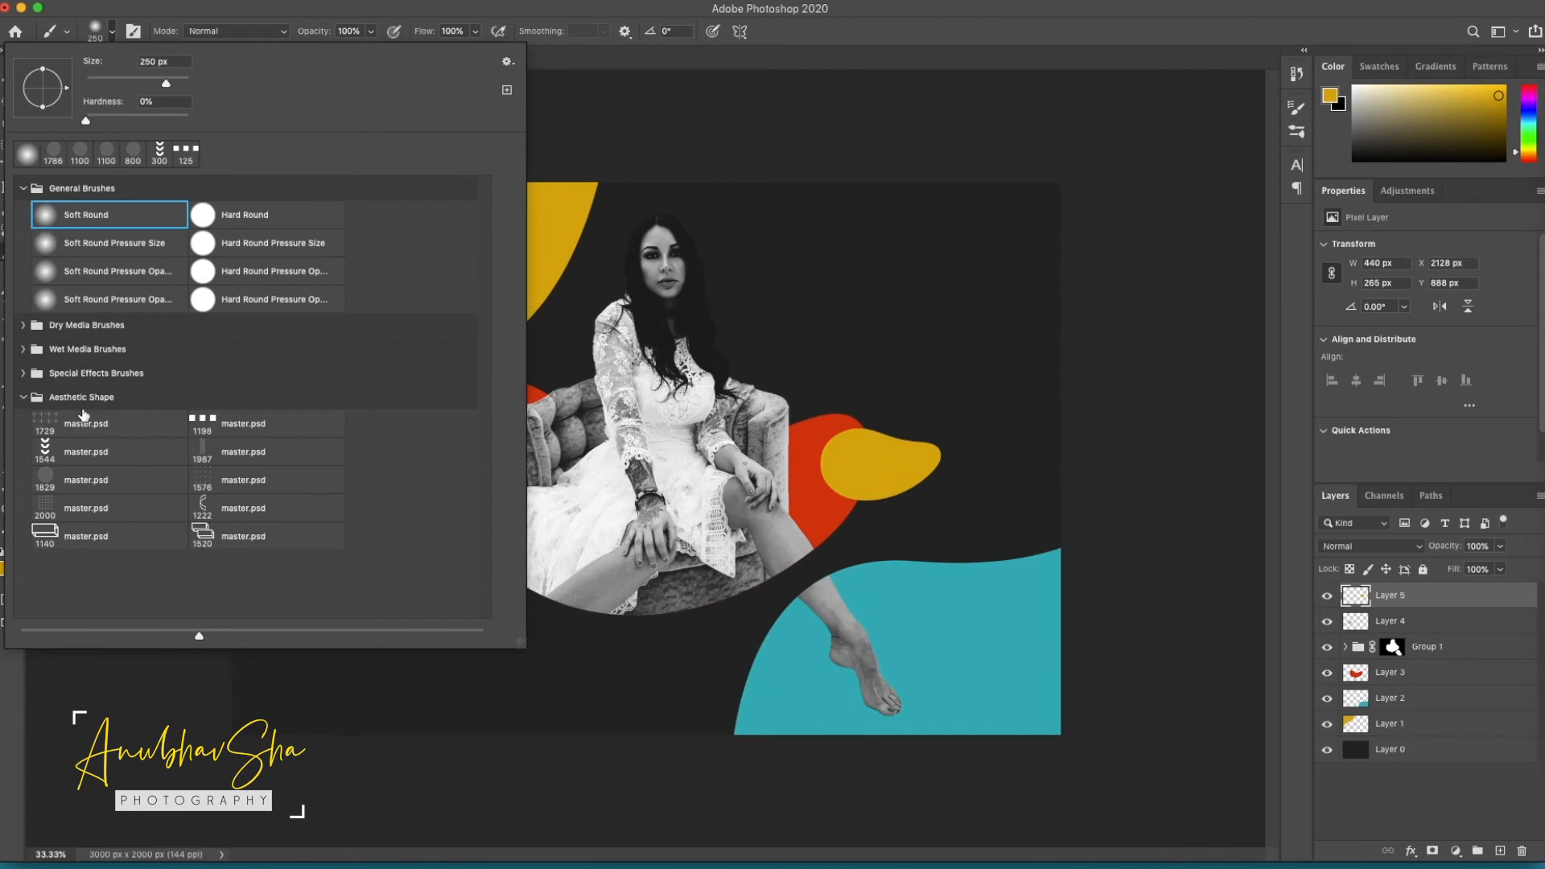
left_click(61, 484)
left_click(1255, 346)
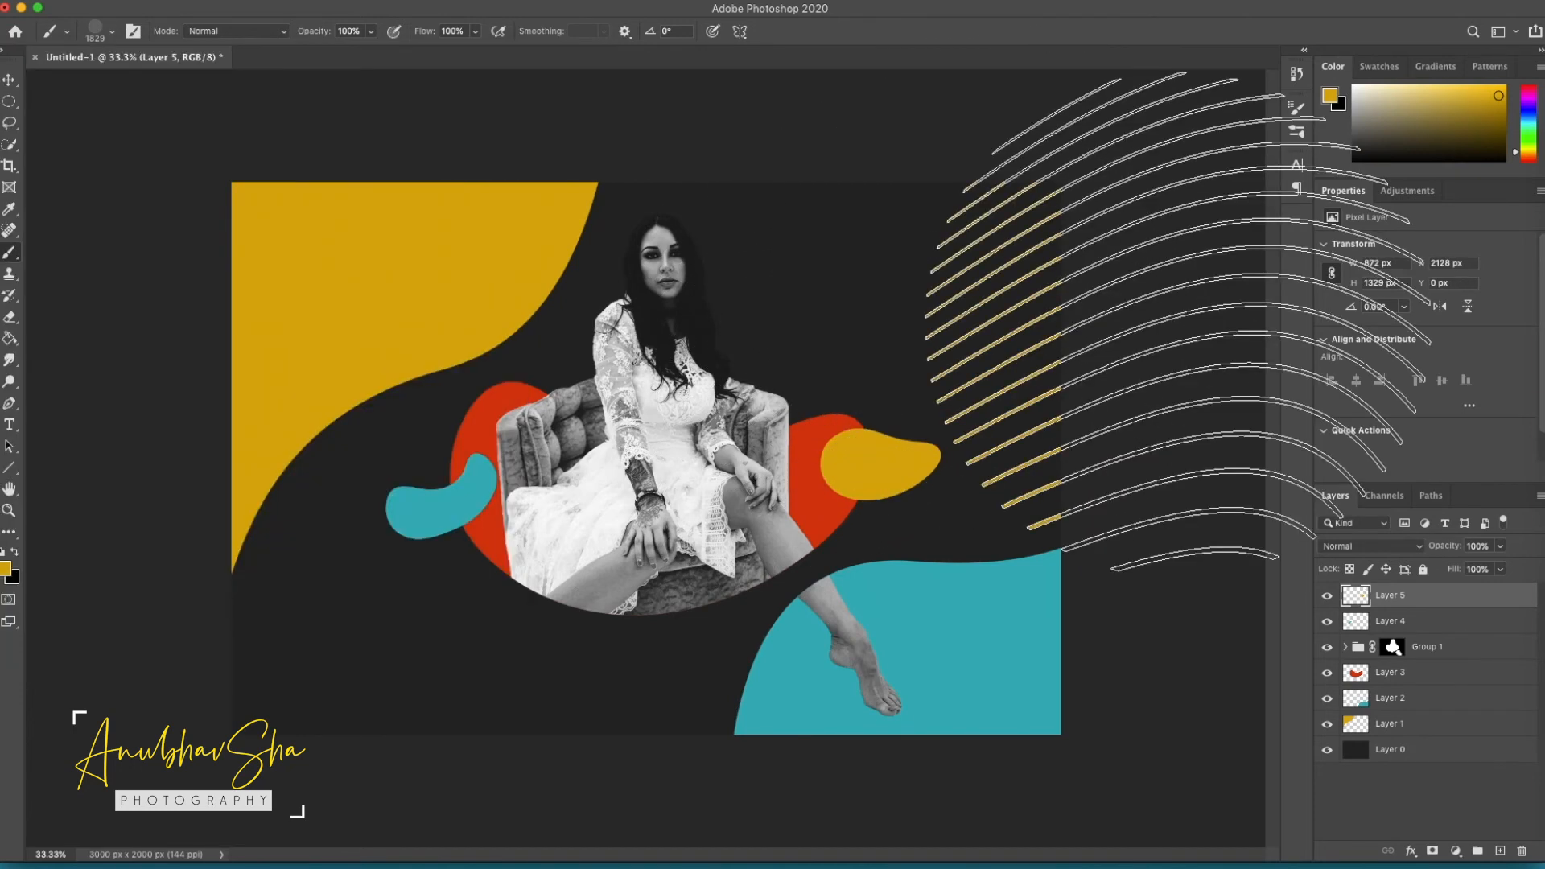
key("super+z")
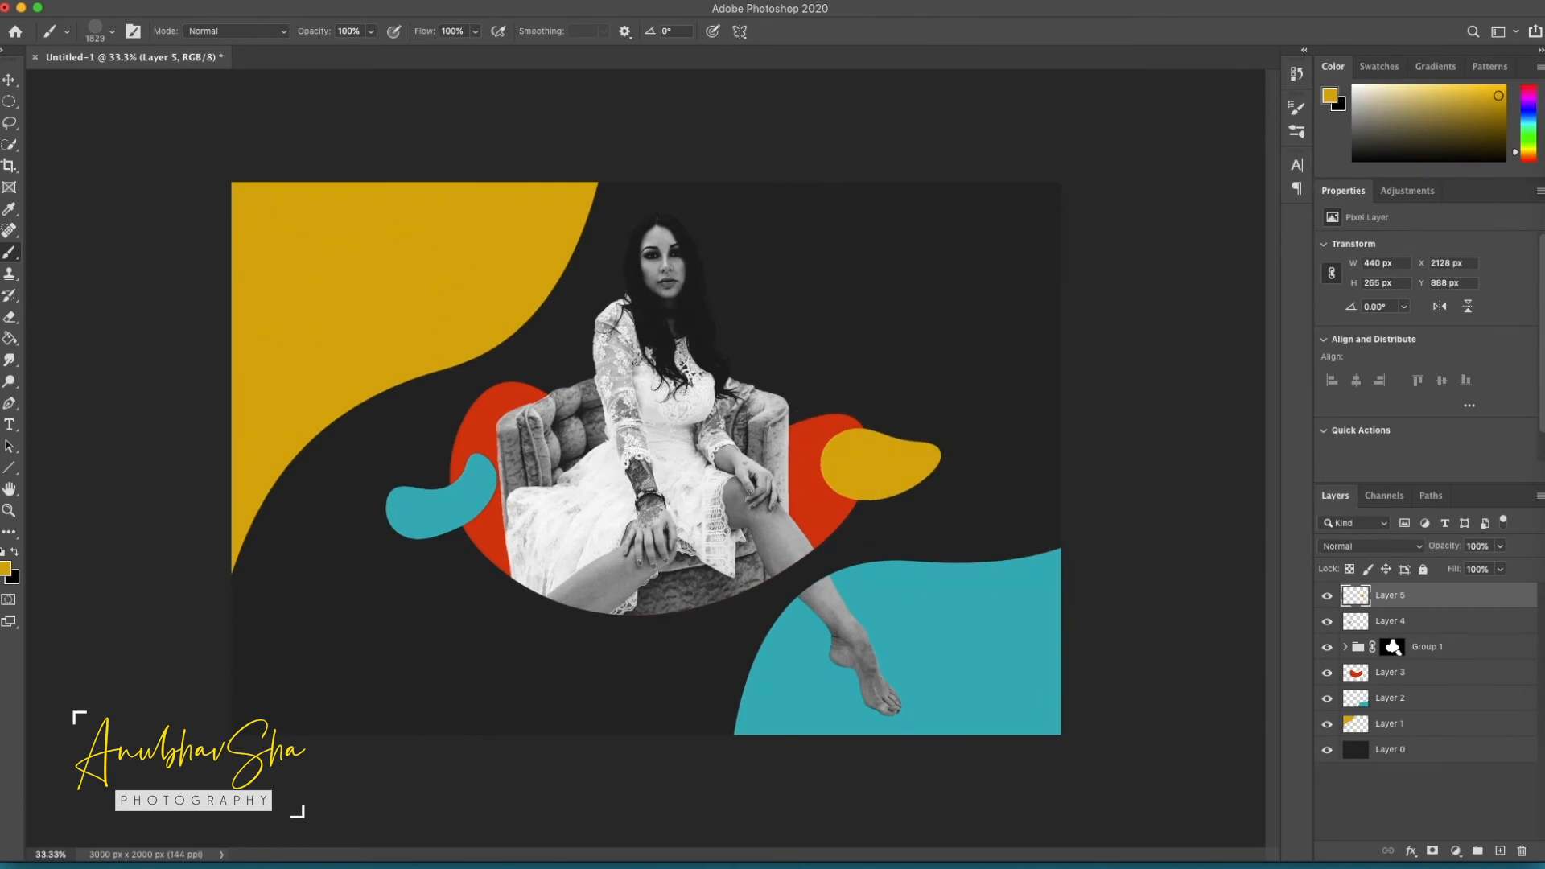
Set the line brush's angle to 119° and stamp yellow lines across the canvas's upper-right corner.
left_click(501, 1)
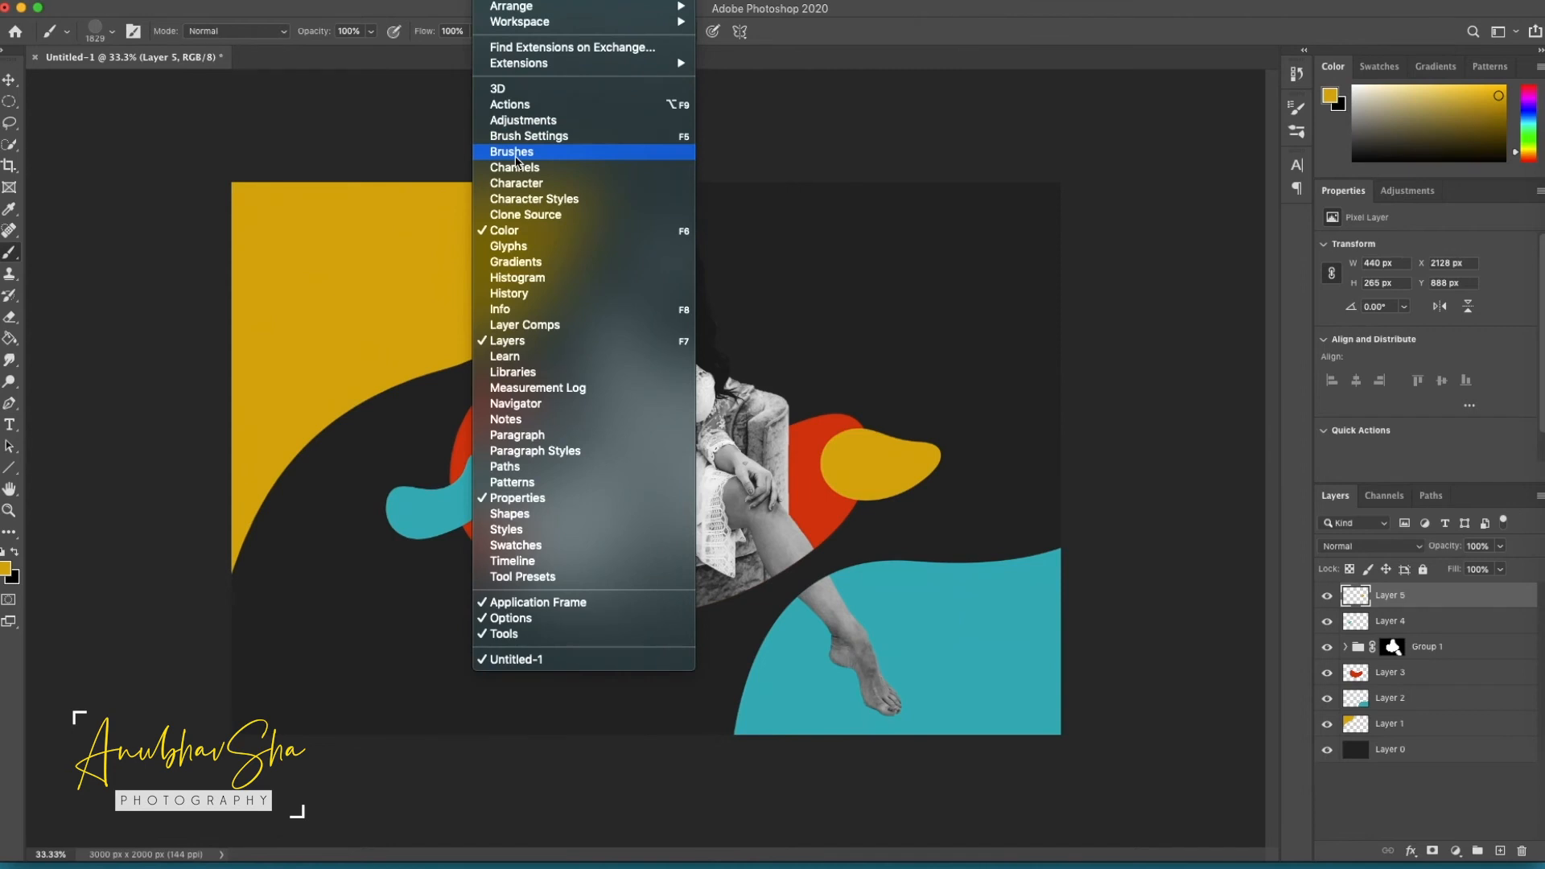
left_click(535, 138)
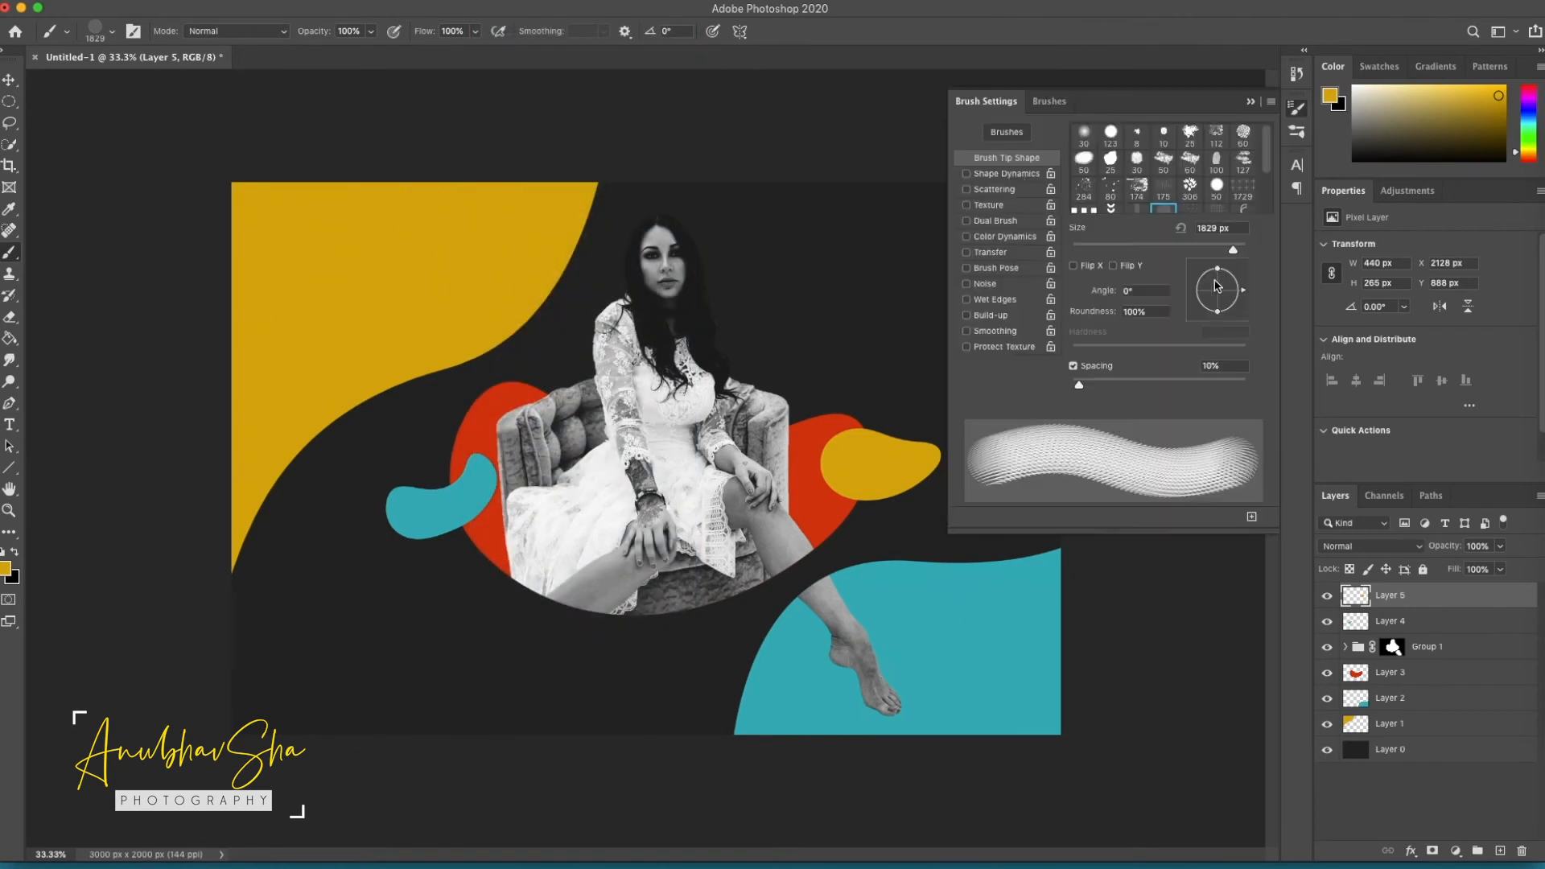
mouse_move(1209, 303)
left_mouse_down()
mouse_move(1235, 283)
mouse_move(1223, 265)
mouse_move(1207, 276)
left_mouse_up()
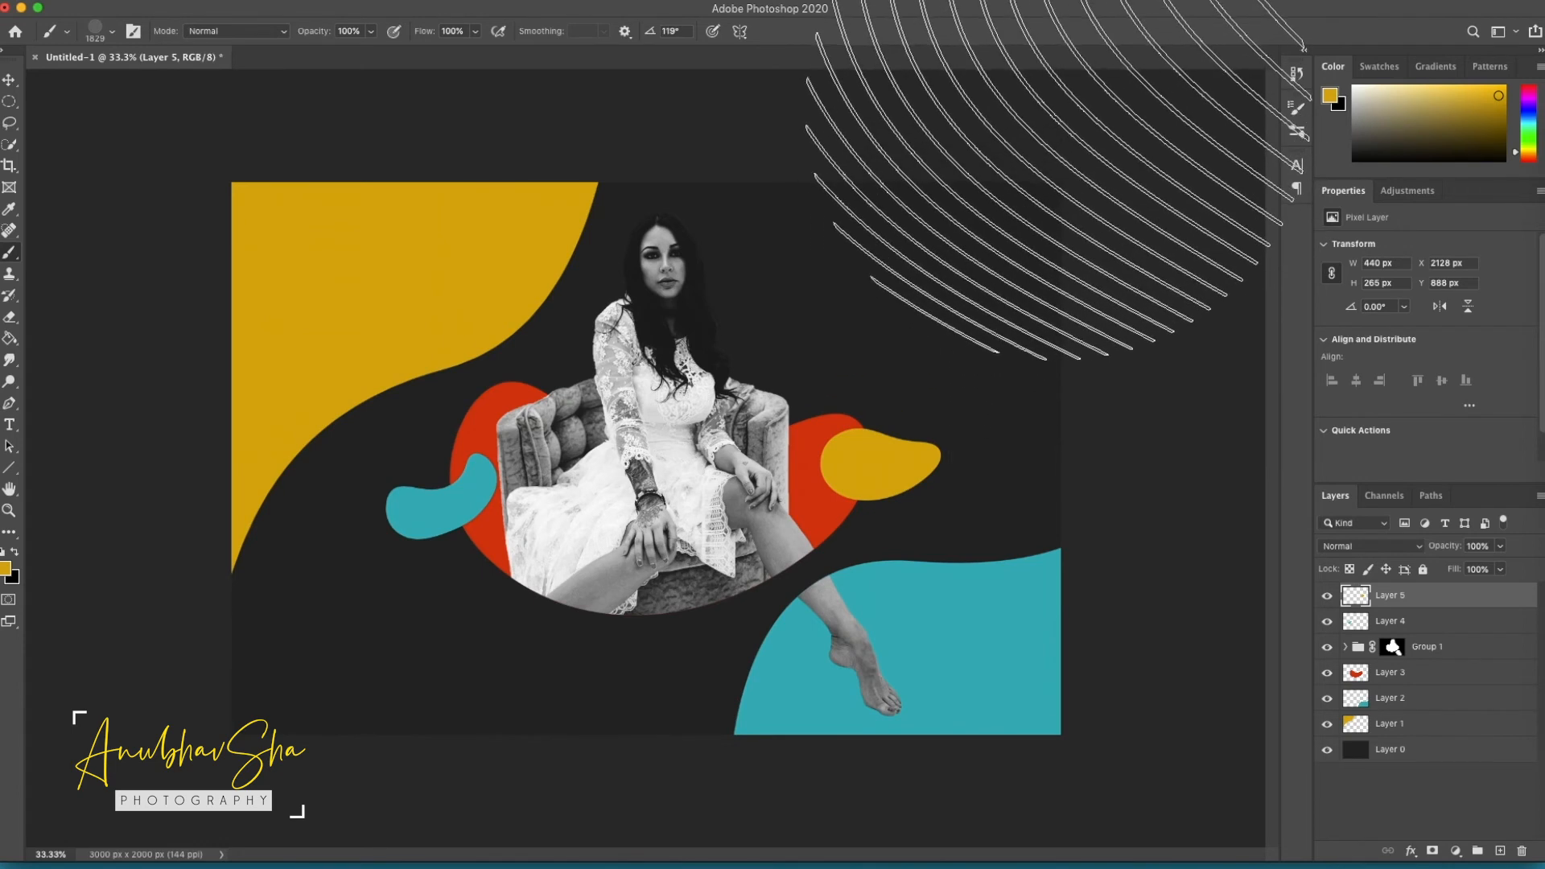
left_click(1060, 123)
With the line brush at 700 px and -24°, stamp teal lines on the left edge and lower-left corner, and yellow lines on the right edge.
left_click(6, 568)
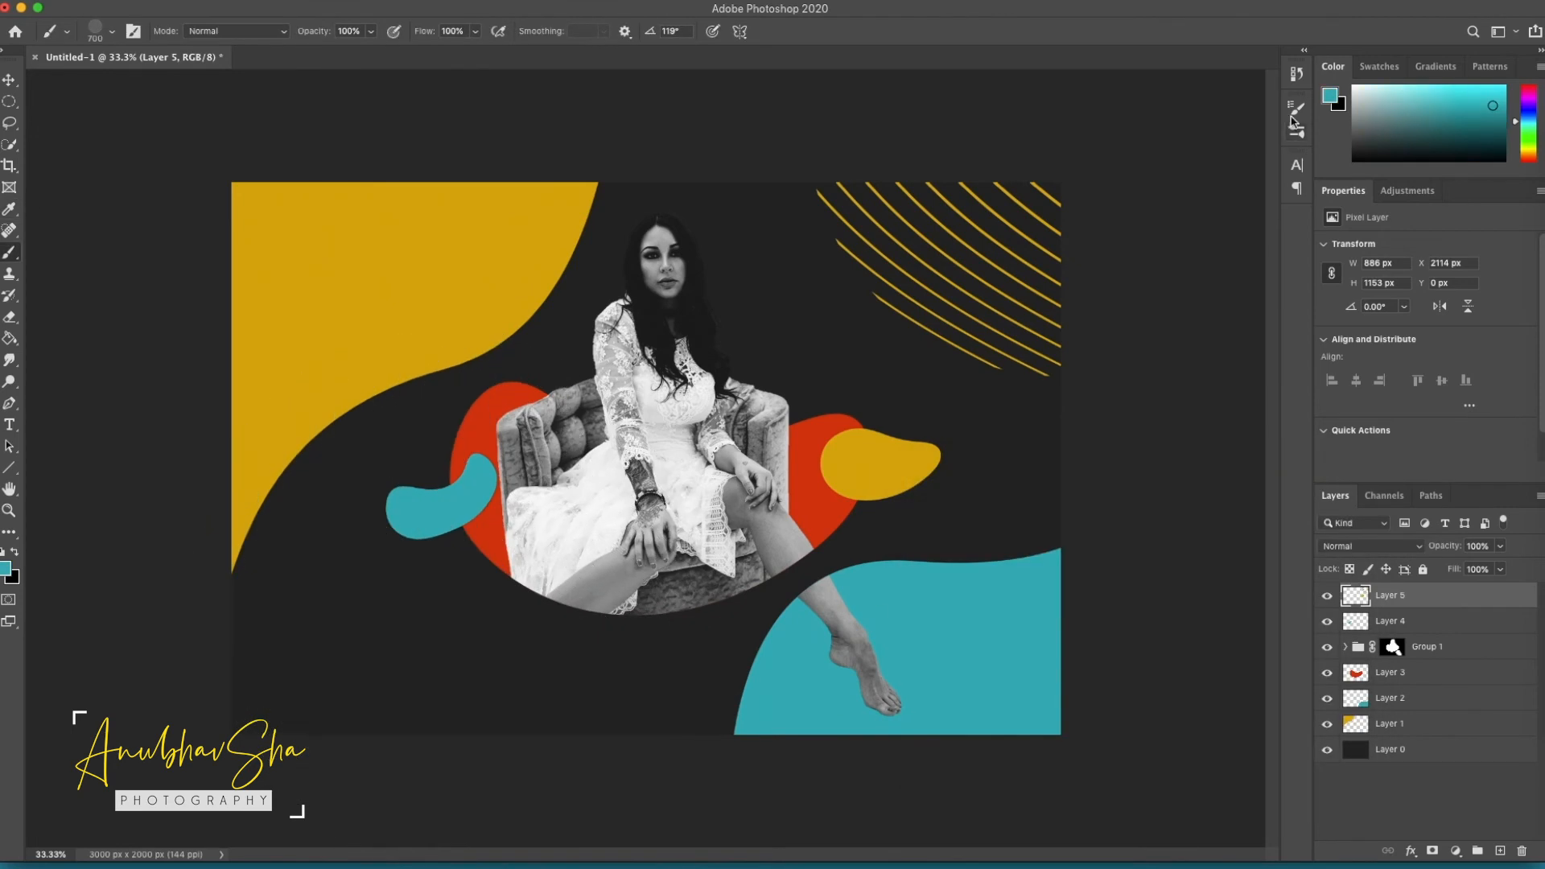
left_click(1295, 109)
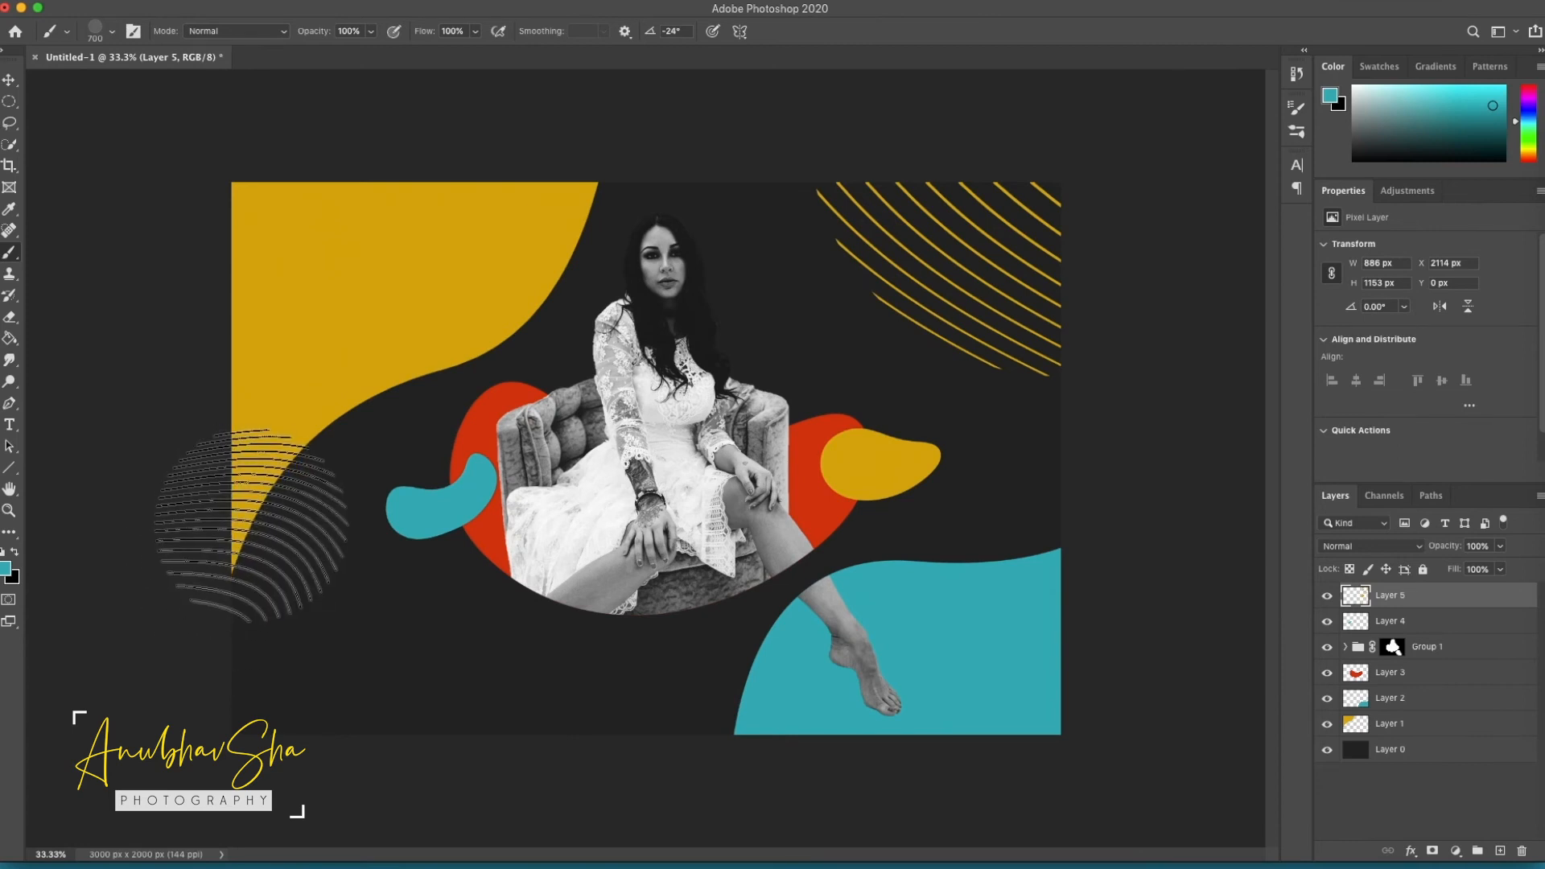
left_click(189, 525)
left_click(274, 765)
left_click(362, 320, "alt")
left_click(1069, 574)
Sample the red and stamp 700 px line patterns at the teal shape's lower-left edge and over the yellow corner shape's upper-right end.
left_click(816, 503, "alt")
key("bracketleft")
key("bracketleft")
key("bracketleft")
key("bracketleft")
key("bracketleft")
left_click(807, 715)
key("bracketright")
key("bracketright")
key("bracketright")
key("bracketright")
key("bracketright")
left_click(768, 724)
left_click(535, 181)
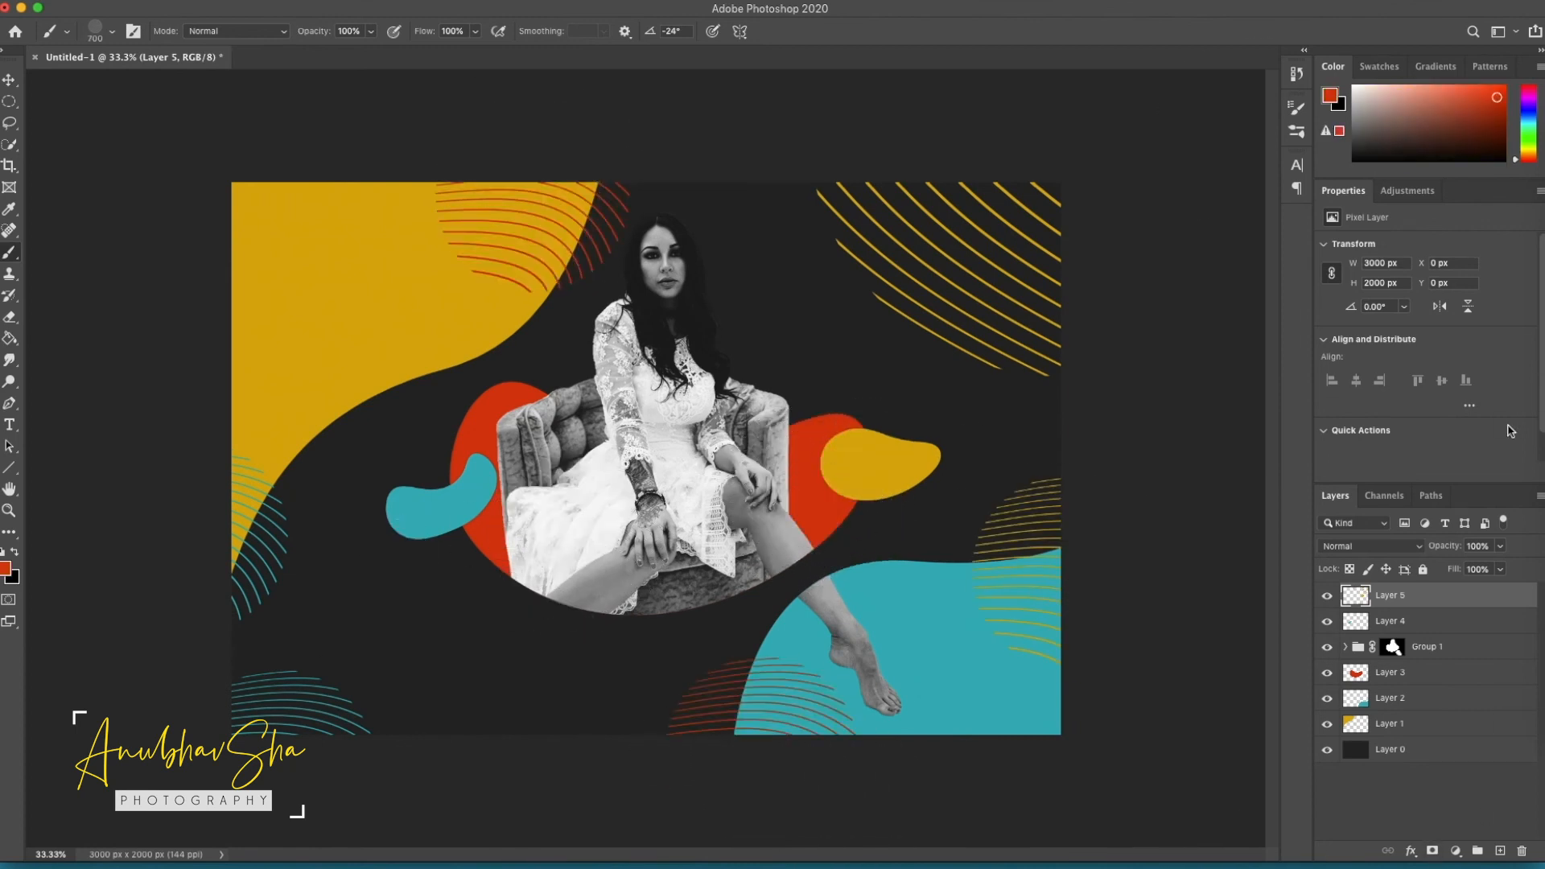
Pick the 1987 px wavy-line brush, reduce it to 500 px and stamp a red pattern in the canvas's upper-left corner.
left_click(111, 32)
left_click(265, 452)
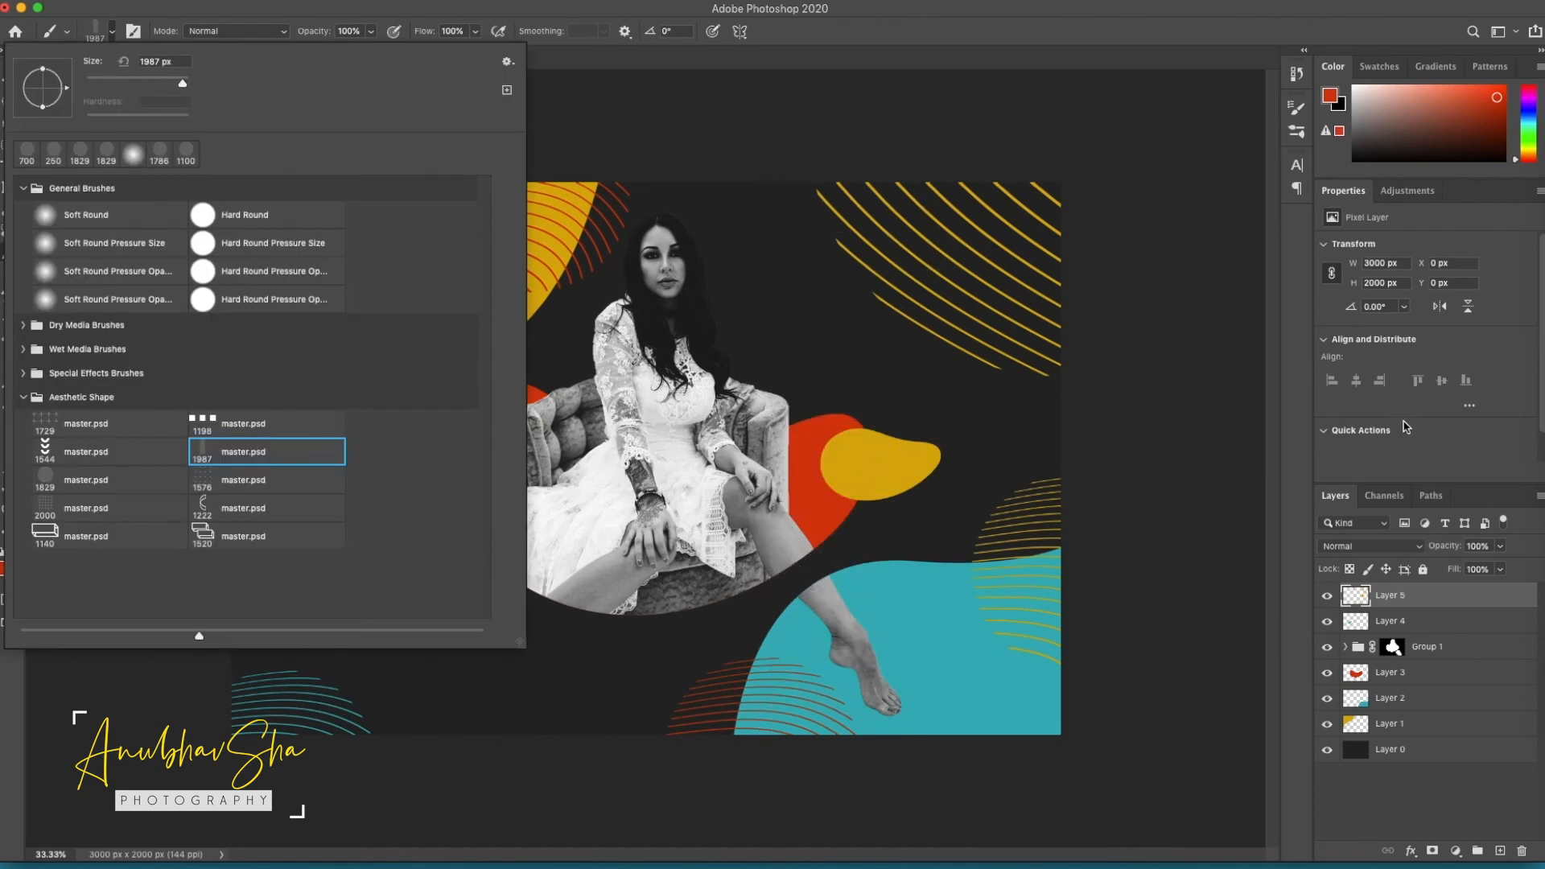
left_click(1427, 469)
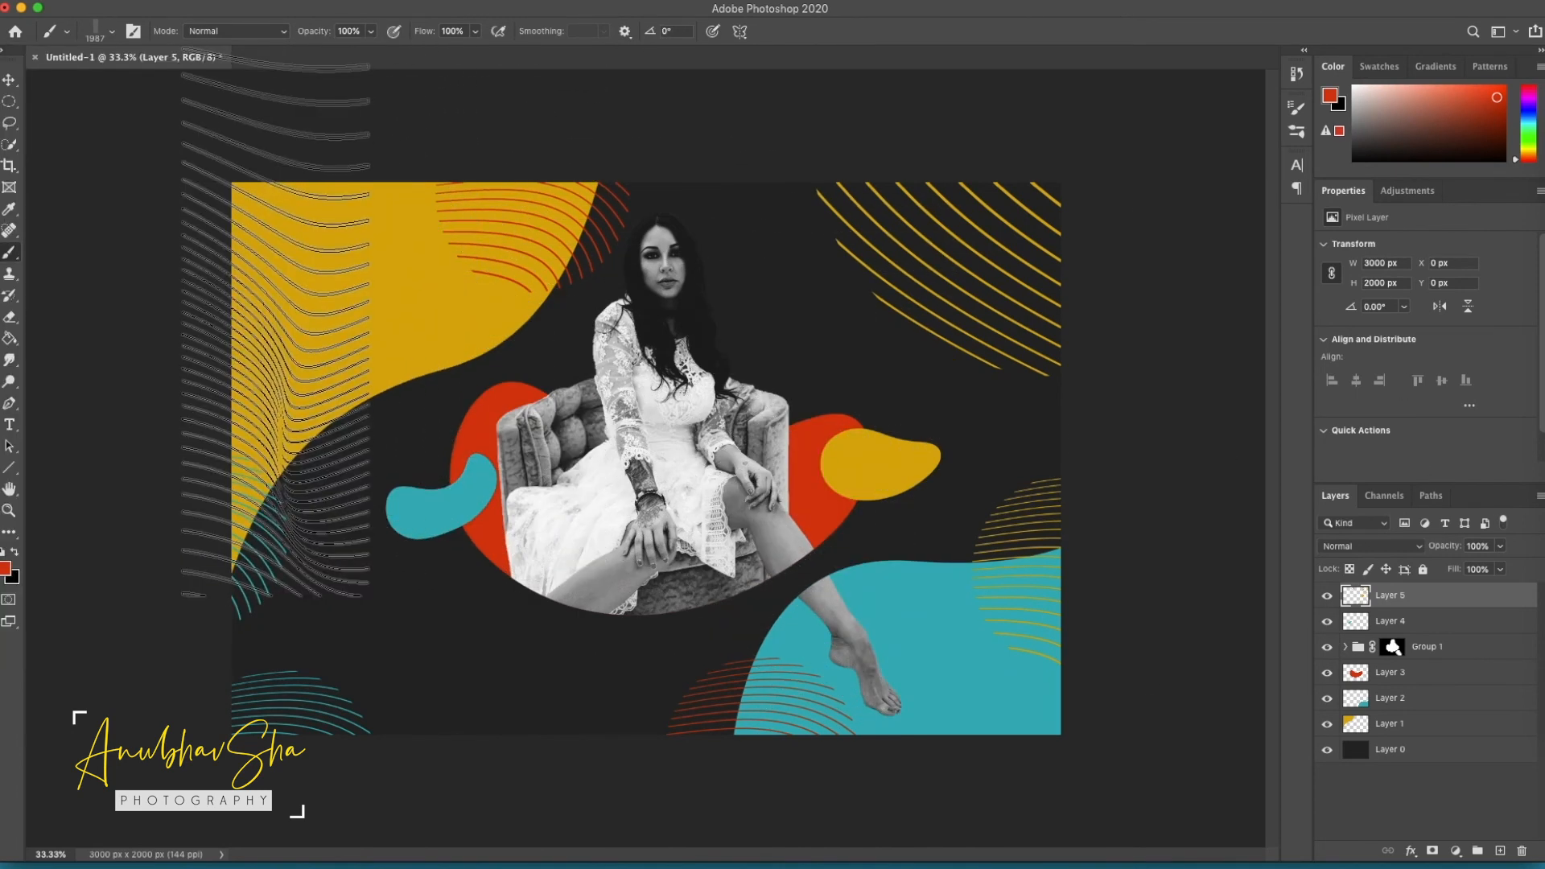
key("bracketleft")
key("bracketleft")
key("bracketleft")
key("bracketleft")
key("bracketleft")
key("bracketleft")
key("bracketleft")
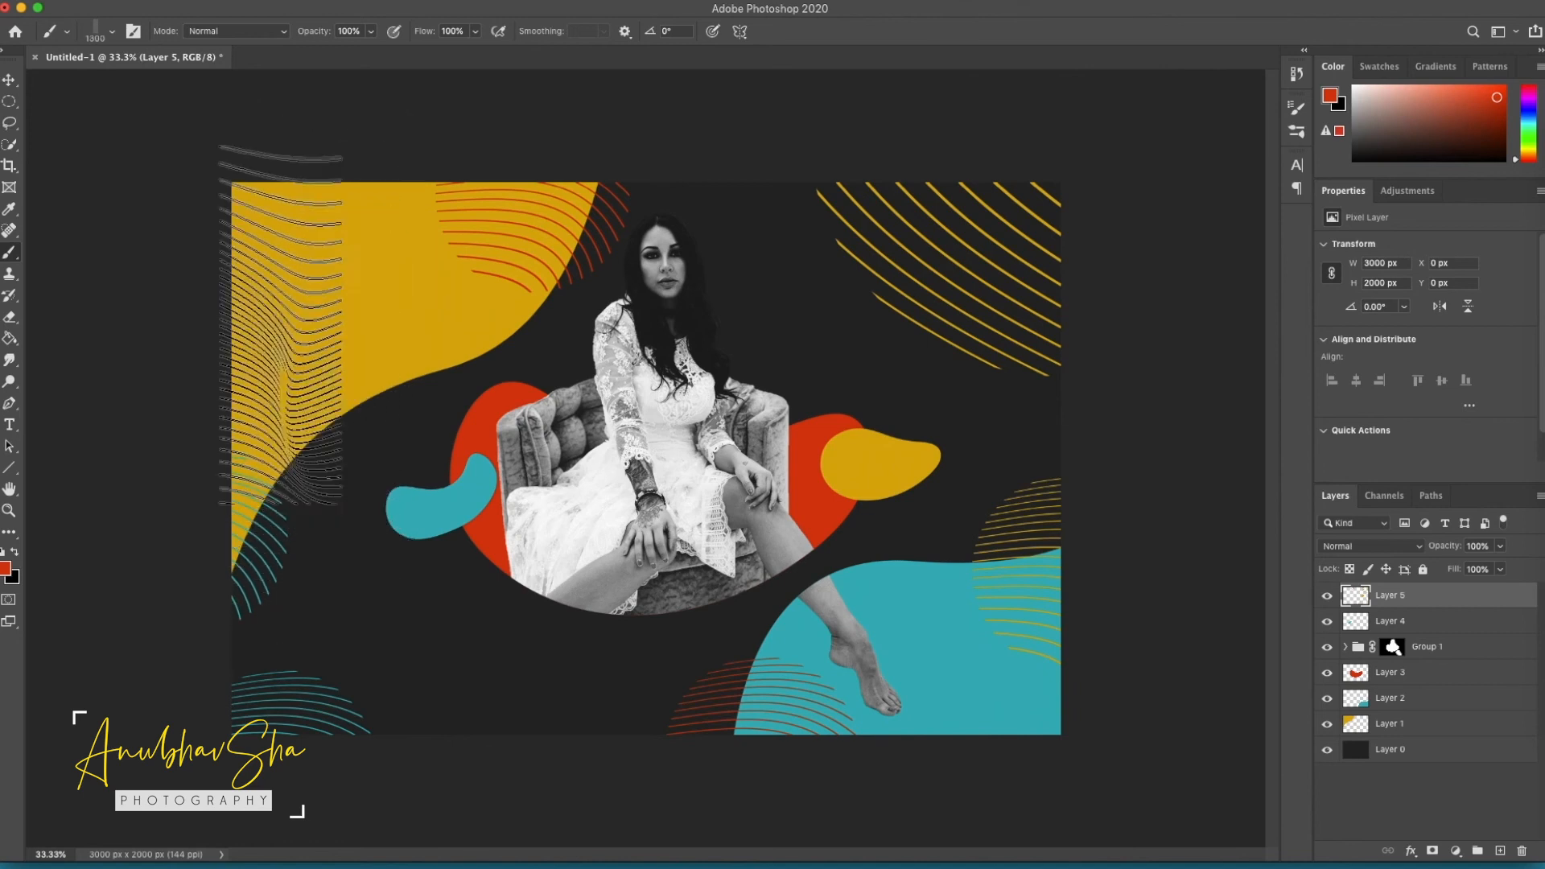
key("bracketleft")
key("bracketleft")
key("bracketleft")
key("bracketleft")
key("bracketleft")
key("bracketleft")
key("bracketleft")
key("bracketleft")
left_click(255, 251)
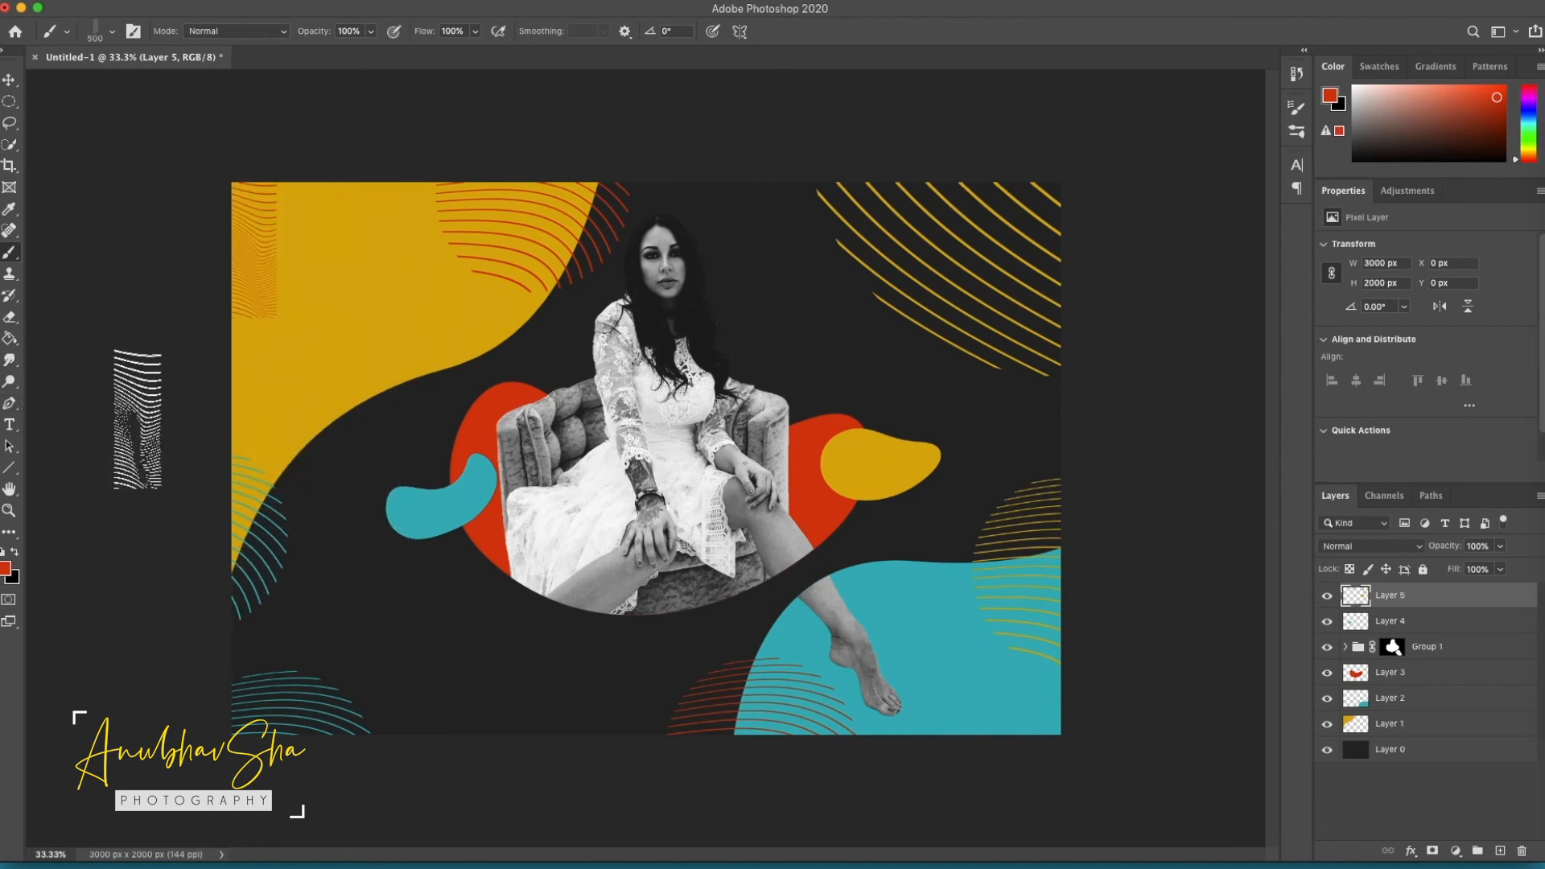
Add the text "LIFE" in the Monument Extended font beside the model's shoulder.
left_click(10, 429)
left_click(213, 31)
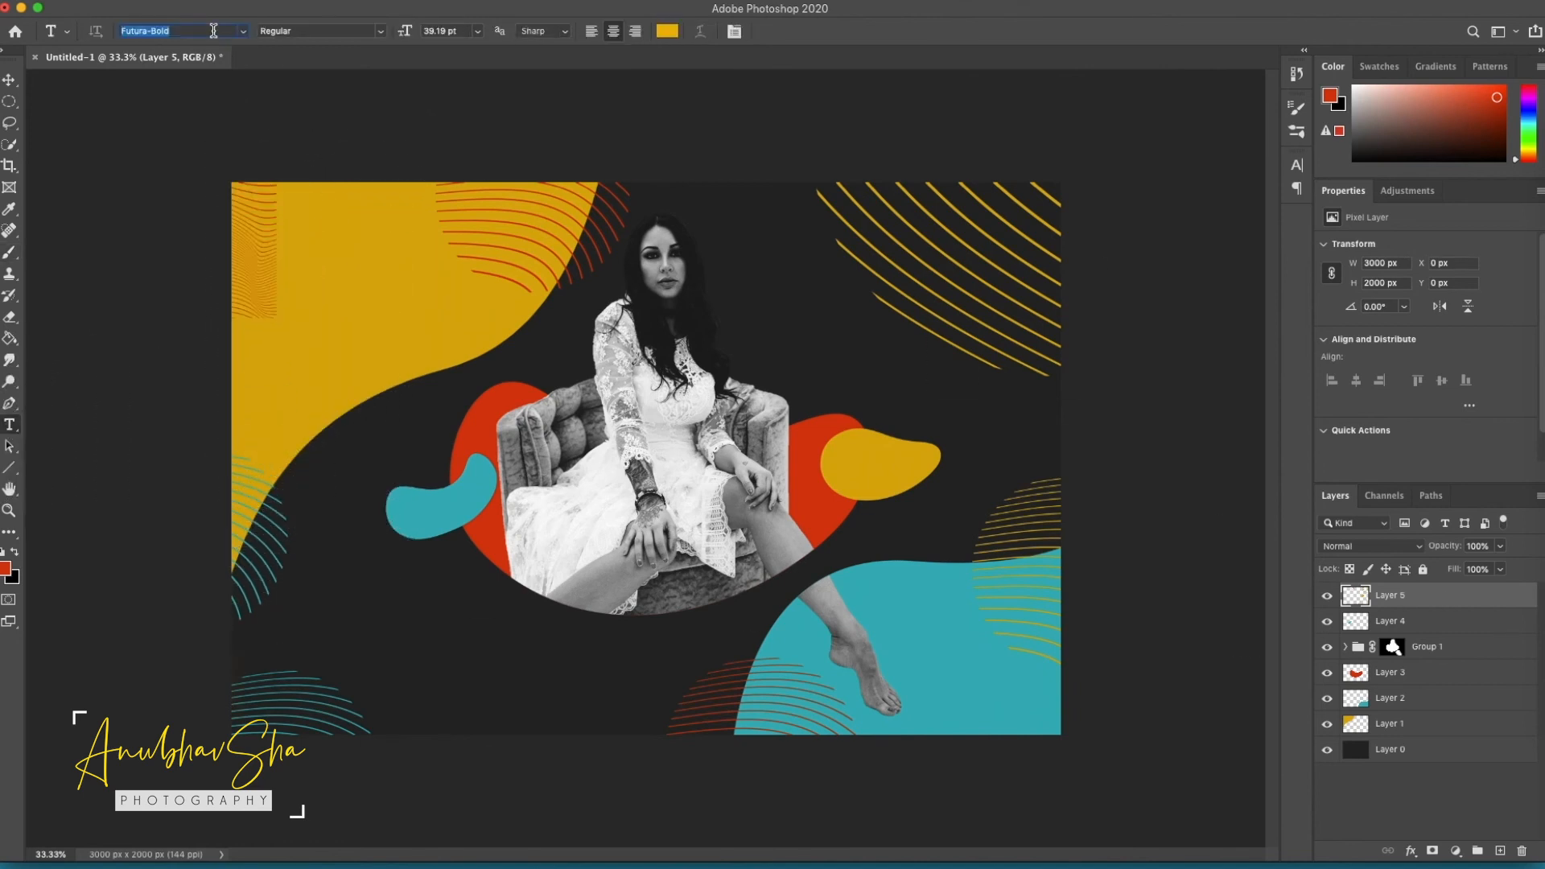
type("mo")
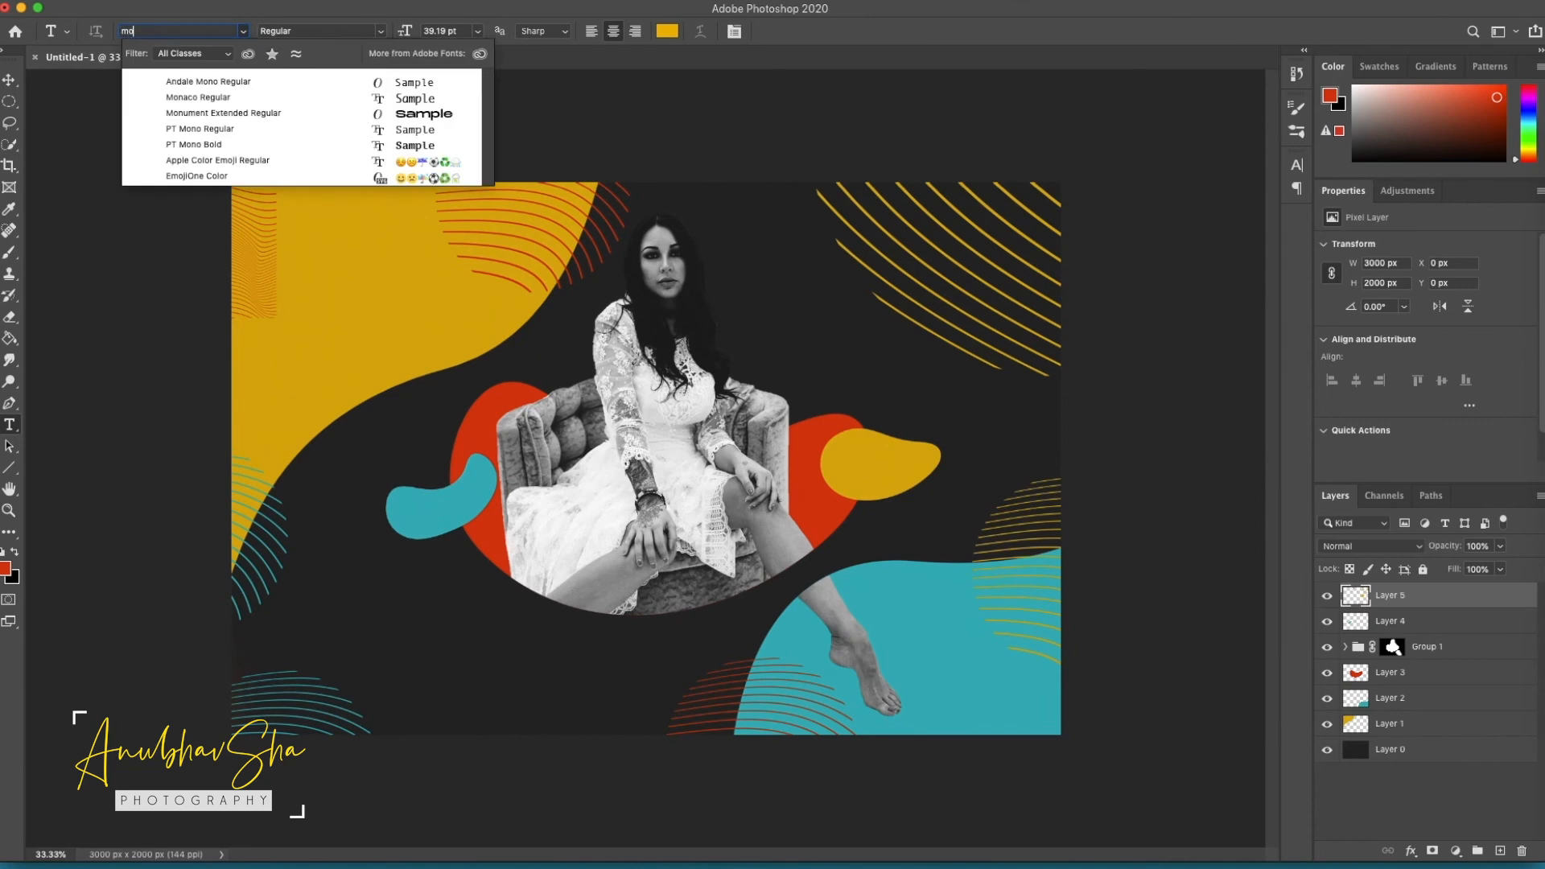
left_click(223, 113)
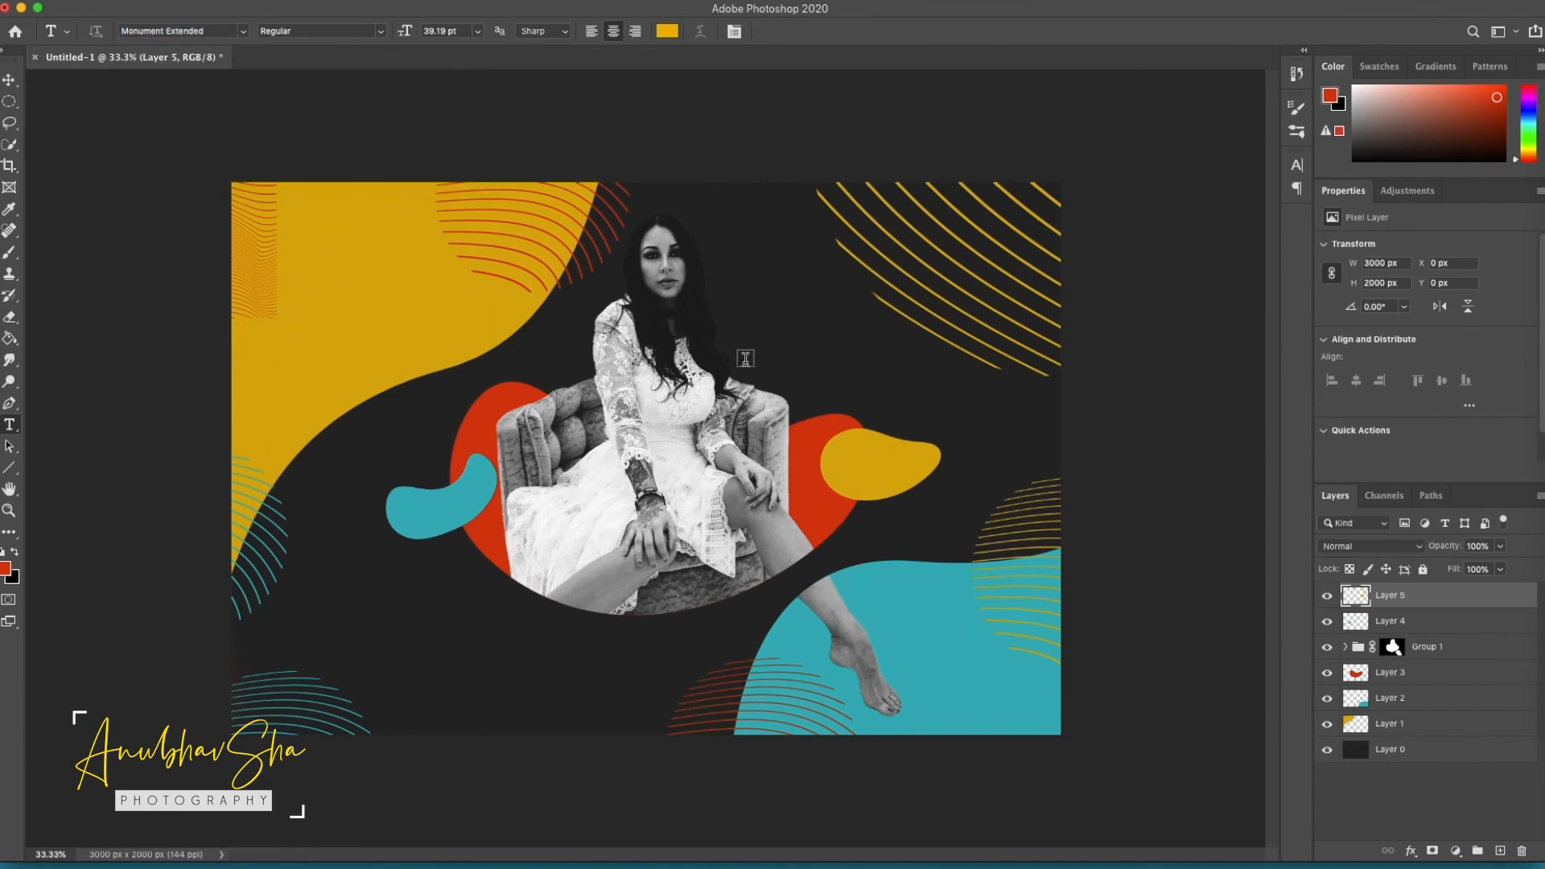
left_click(767, 338)
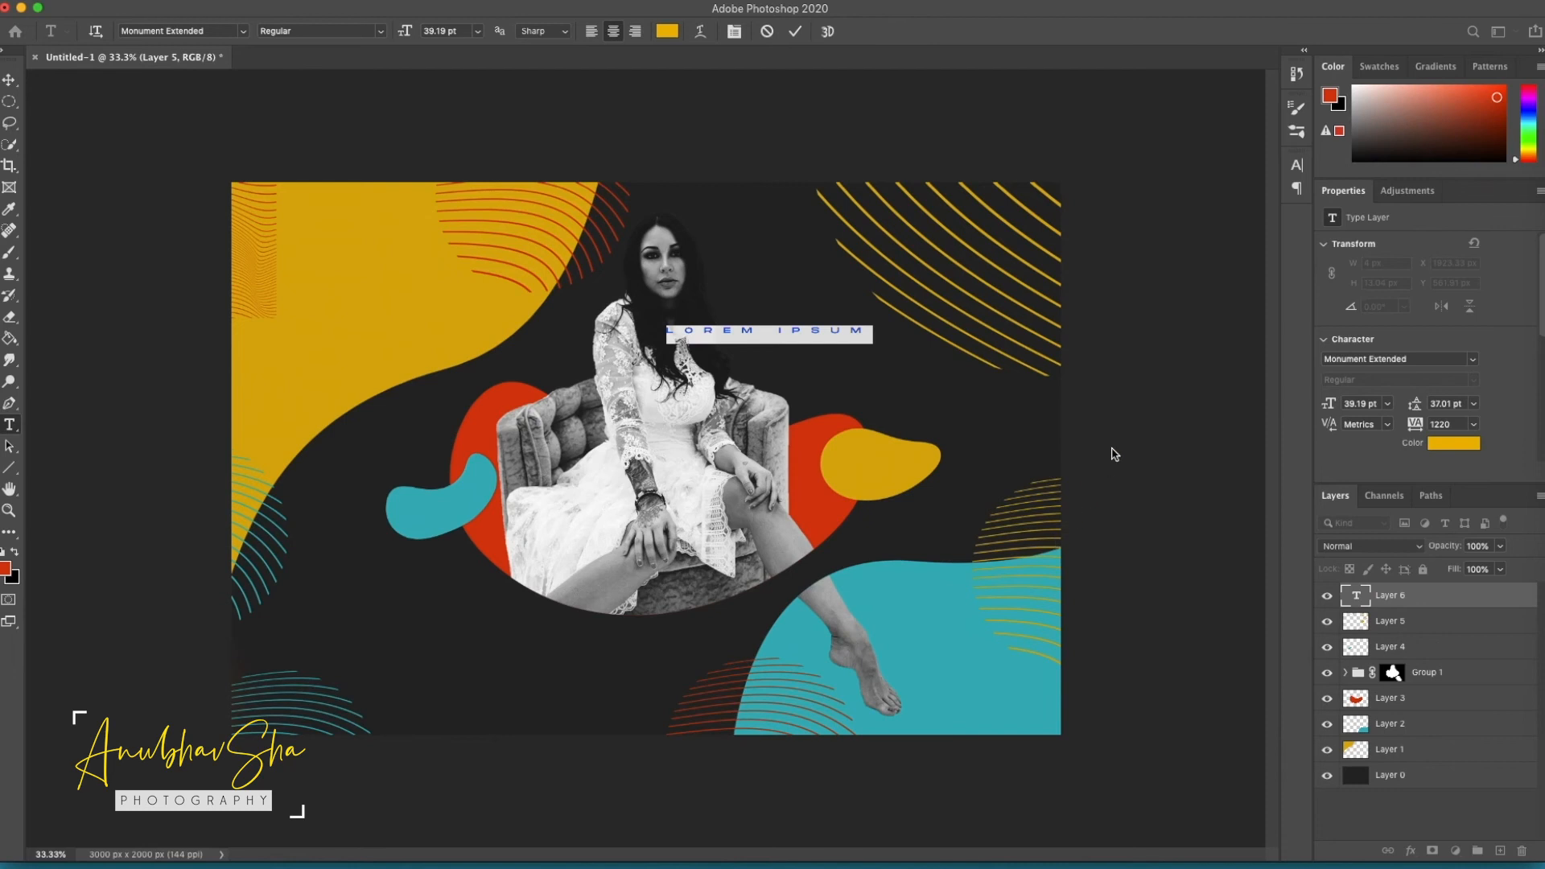
type("LIFE")
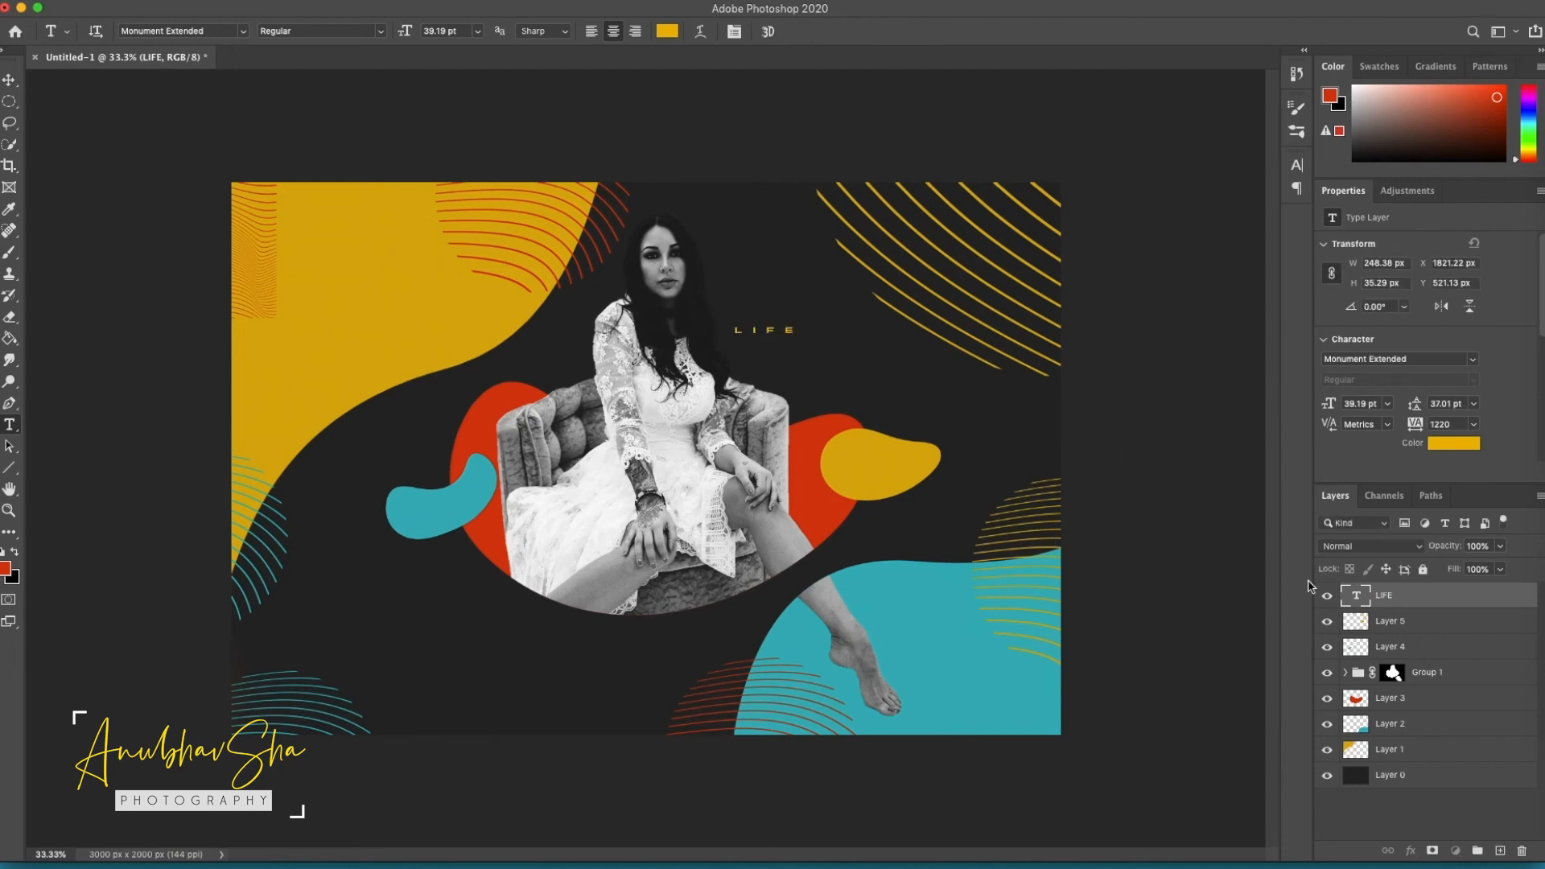
Change the colour of the LIFE text to white.
left_click(1452, 442)
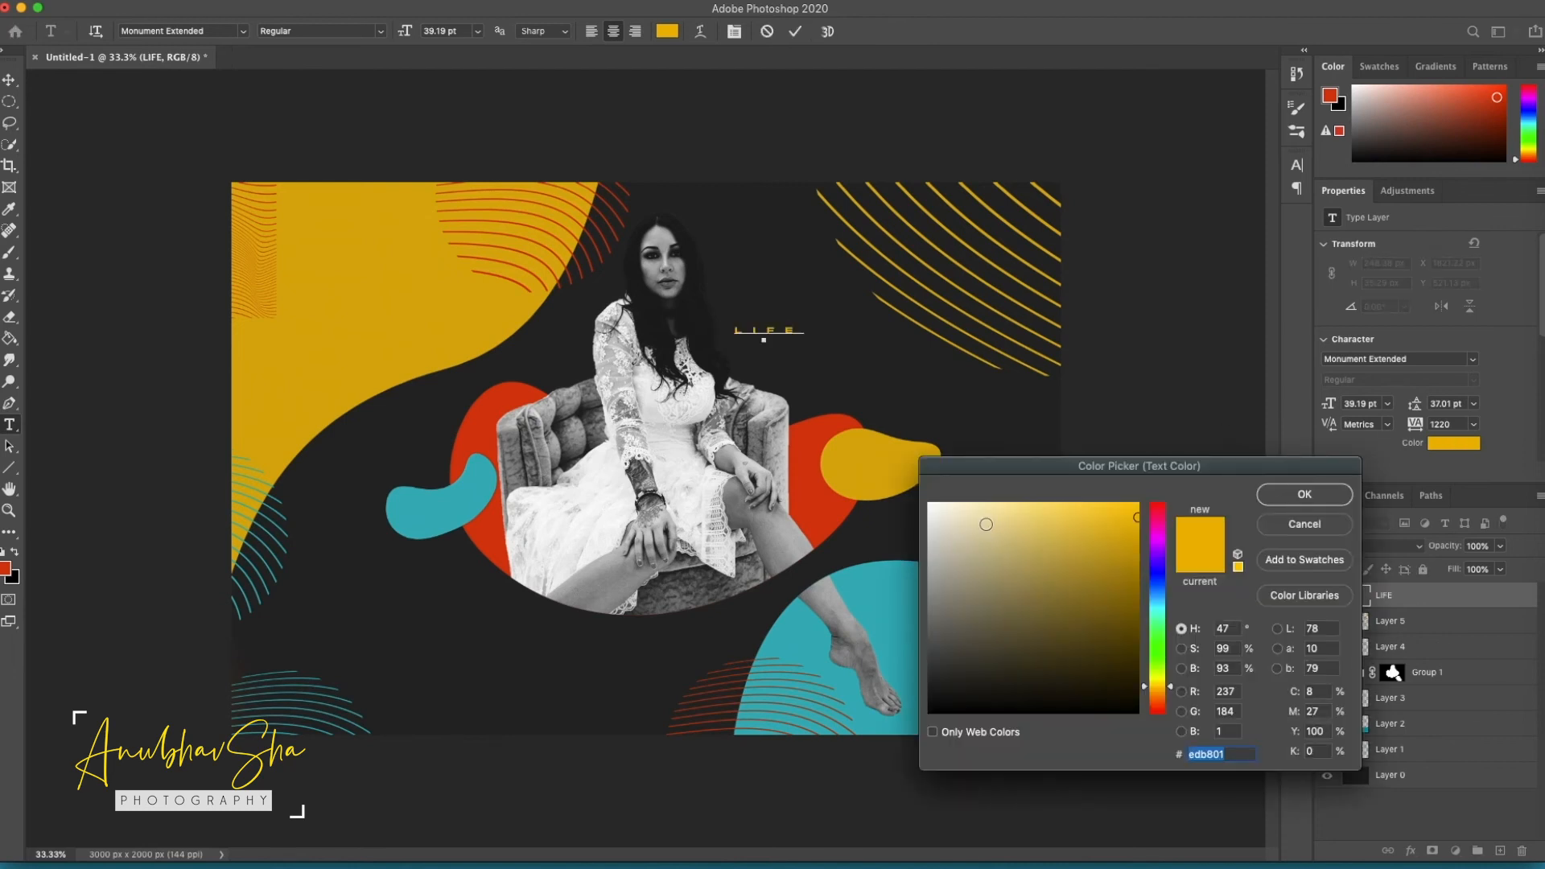
left_click(928, 504)
left_click(1304, 494)
Enlarge the LIFE text to about 1706 px wide and place it across the lower part of the canvas, below the model.
left_click(1389, 597)
key("super+t")
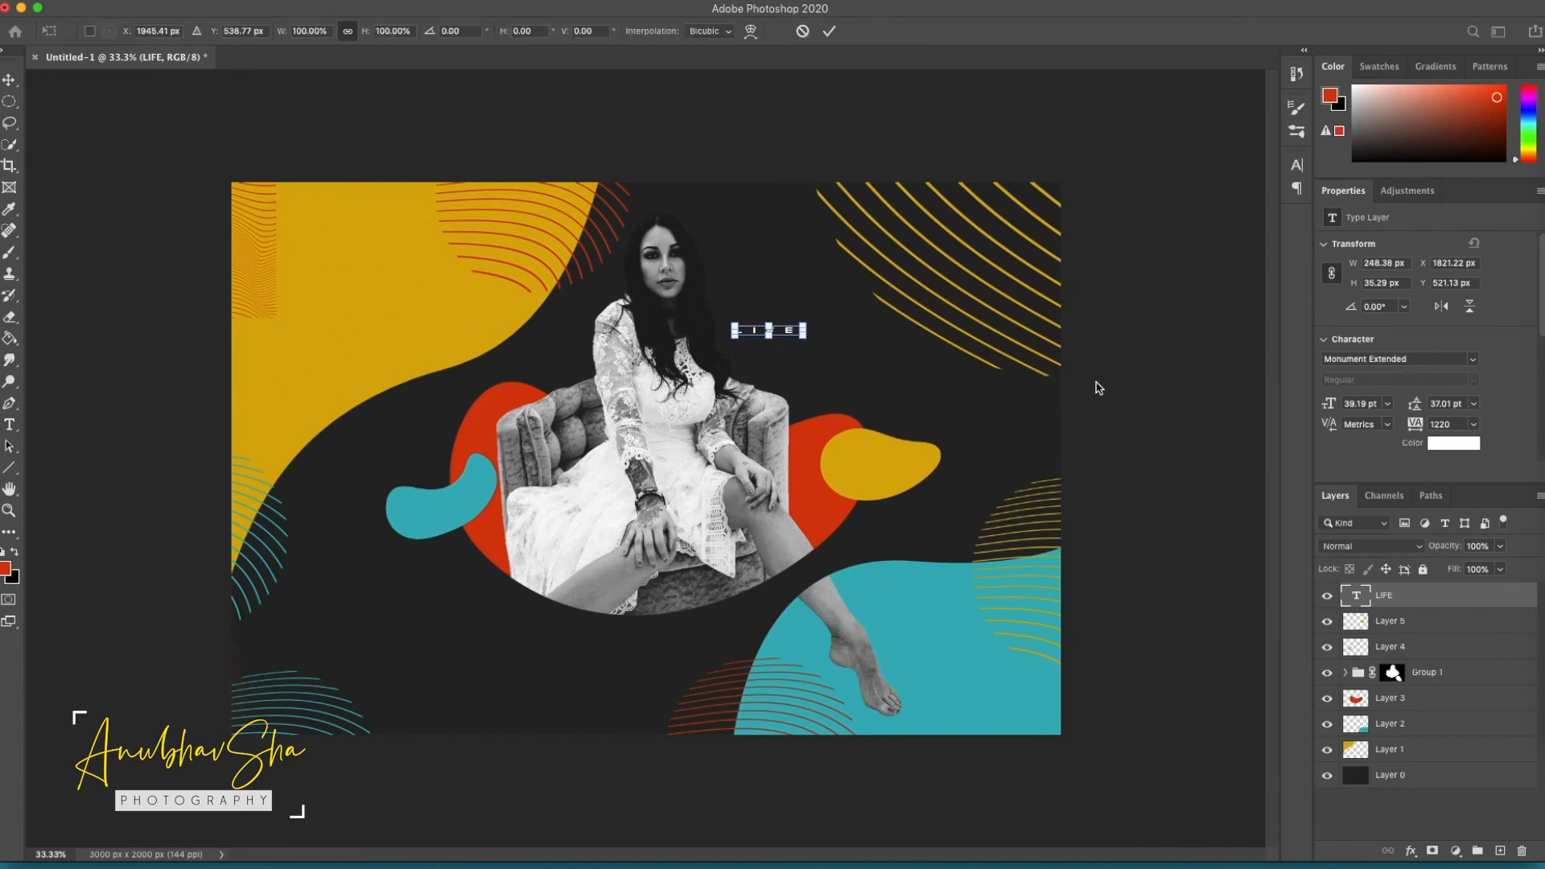
left_click_drag(734, 337, 517, 366)
left_click_drag(687, 358, 713, 488)
left_click_drag(831, 456, 1002, 334)
left_click_drag(831, 469, 634, 624)
key("Return")
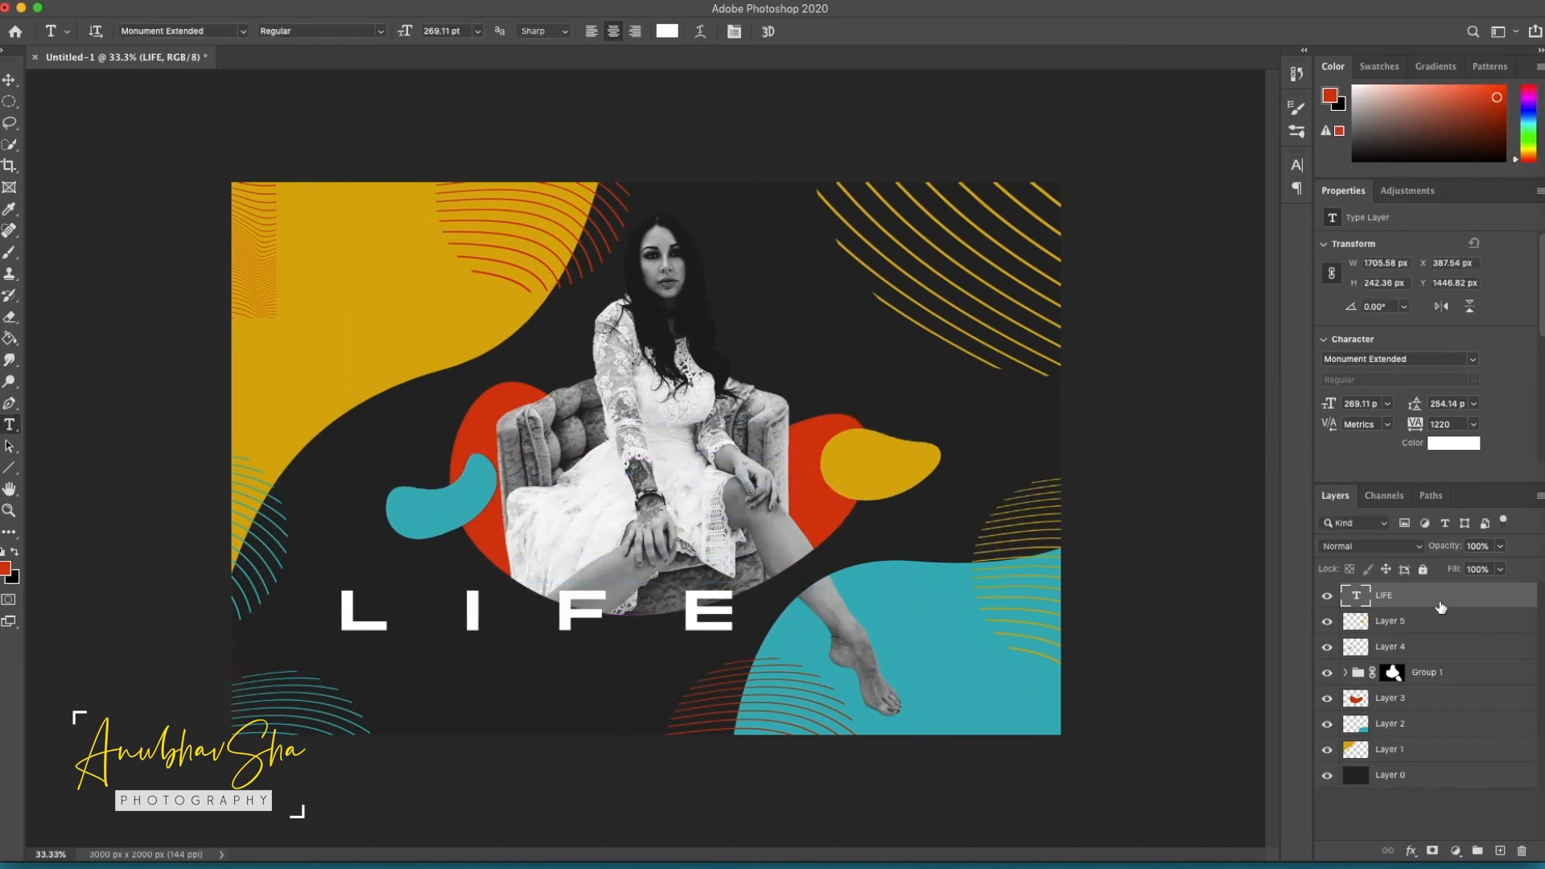
Duplicate the LIFE text layer and replace the copy's text with "IS LOVE".
key("super+j")
double_click(1358, 595)
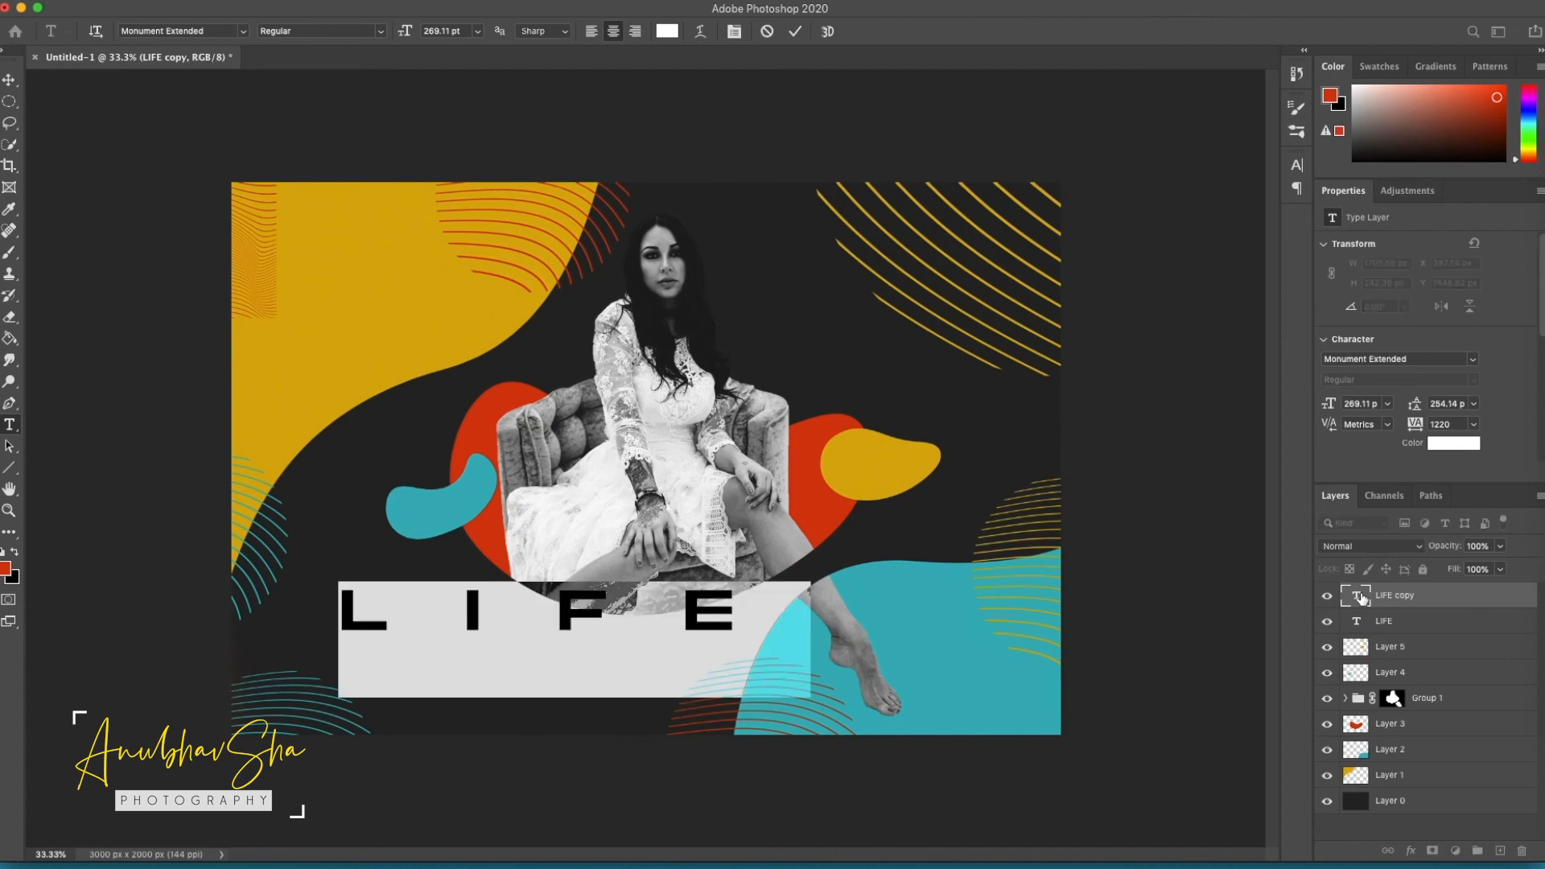
type("IS LOVE")
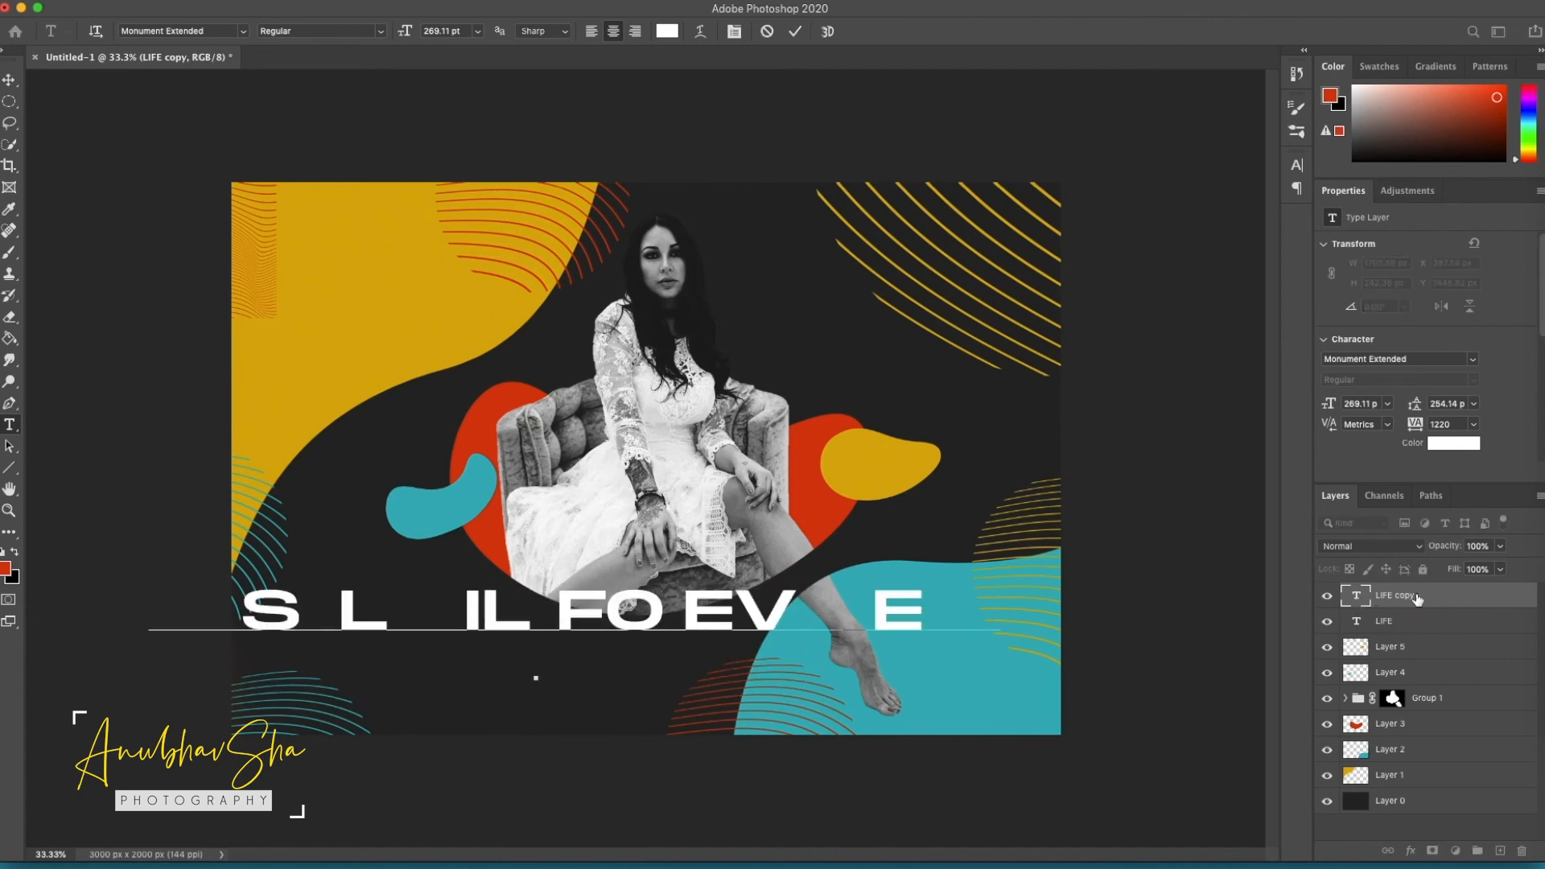
Scale the IS LOVE text down to about 17% and place it just below the letters F and E of LIFE.
key("super+t")
left_click(992, 573)
key("super+t")
left_click_drag(1000, 584, 550, 650)
left_click_drag(501, 644, 652, 646)
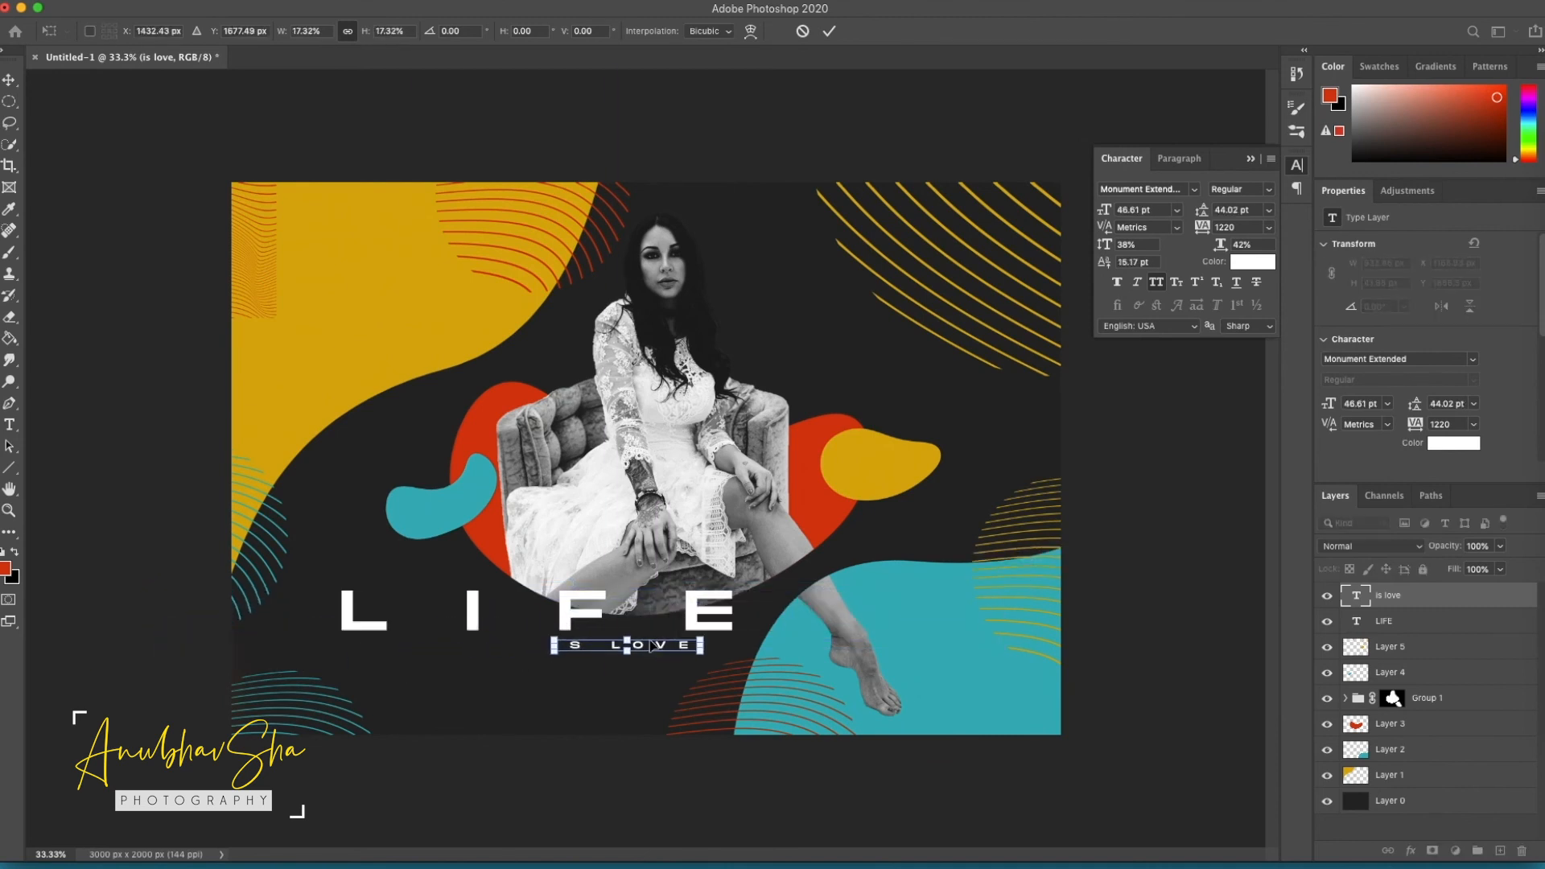
key("Return")
Recolour the IS LOVE text with the red sampled from the curved shape behind the chair.
double_click(1357, 596)
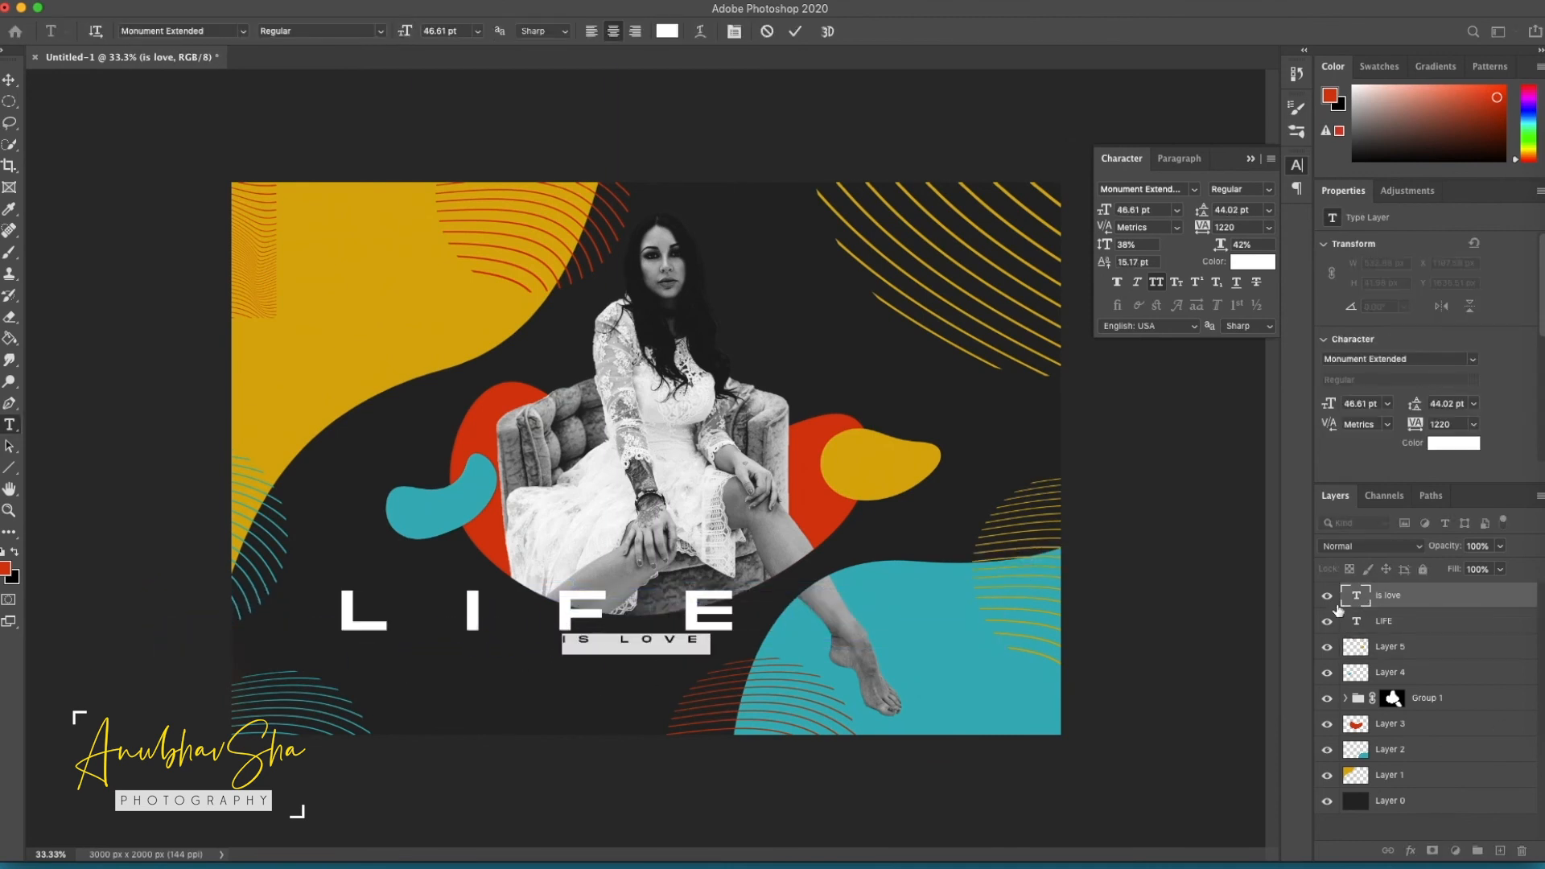
left_click(1448, 444)
left_click(471, 418)
left_click(1304, 494)
Select both text layers and enlarge them together to about 1639 px wide.
left_click(1402, 622, "shift")
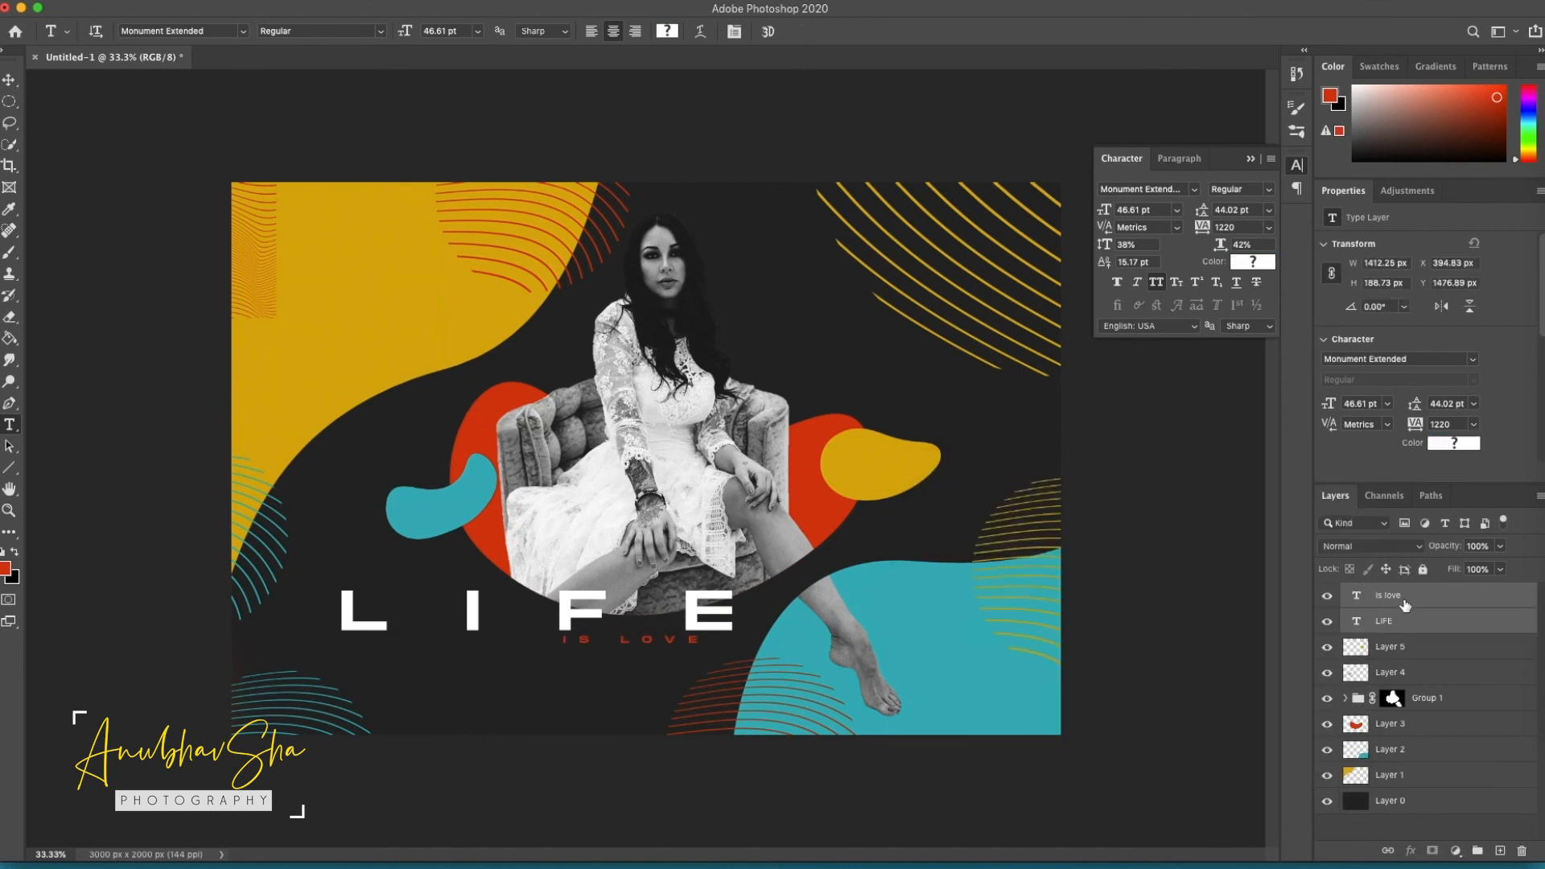
key("super+t")
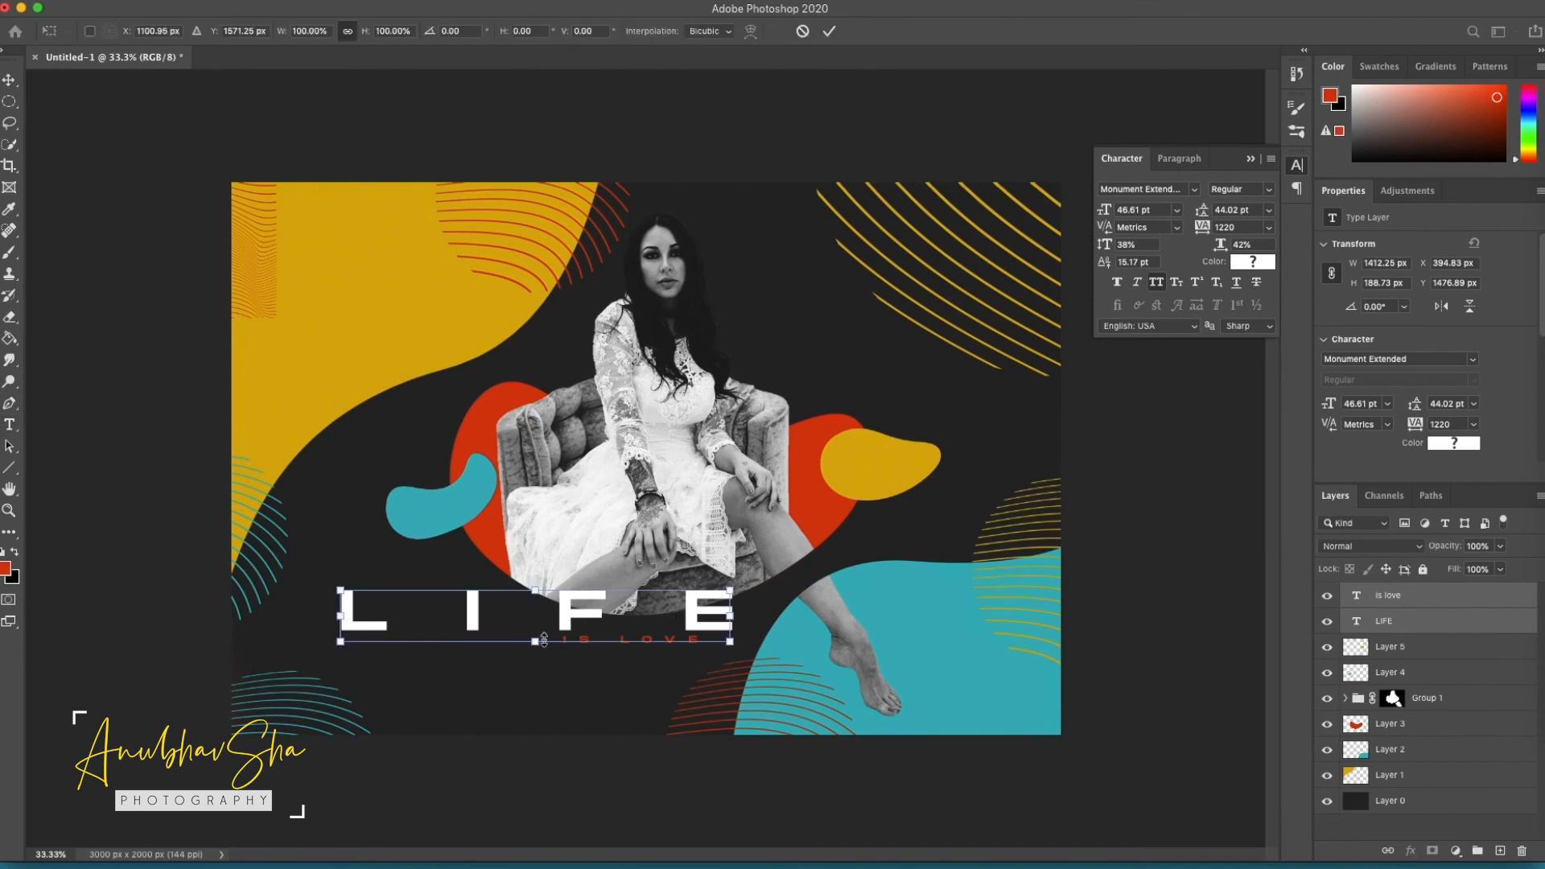
left_click_drag(536, 642, 535, 661)
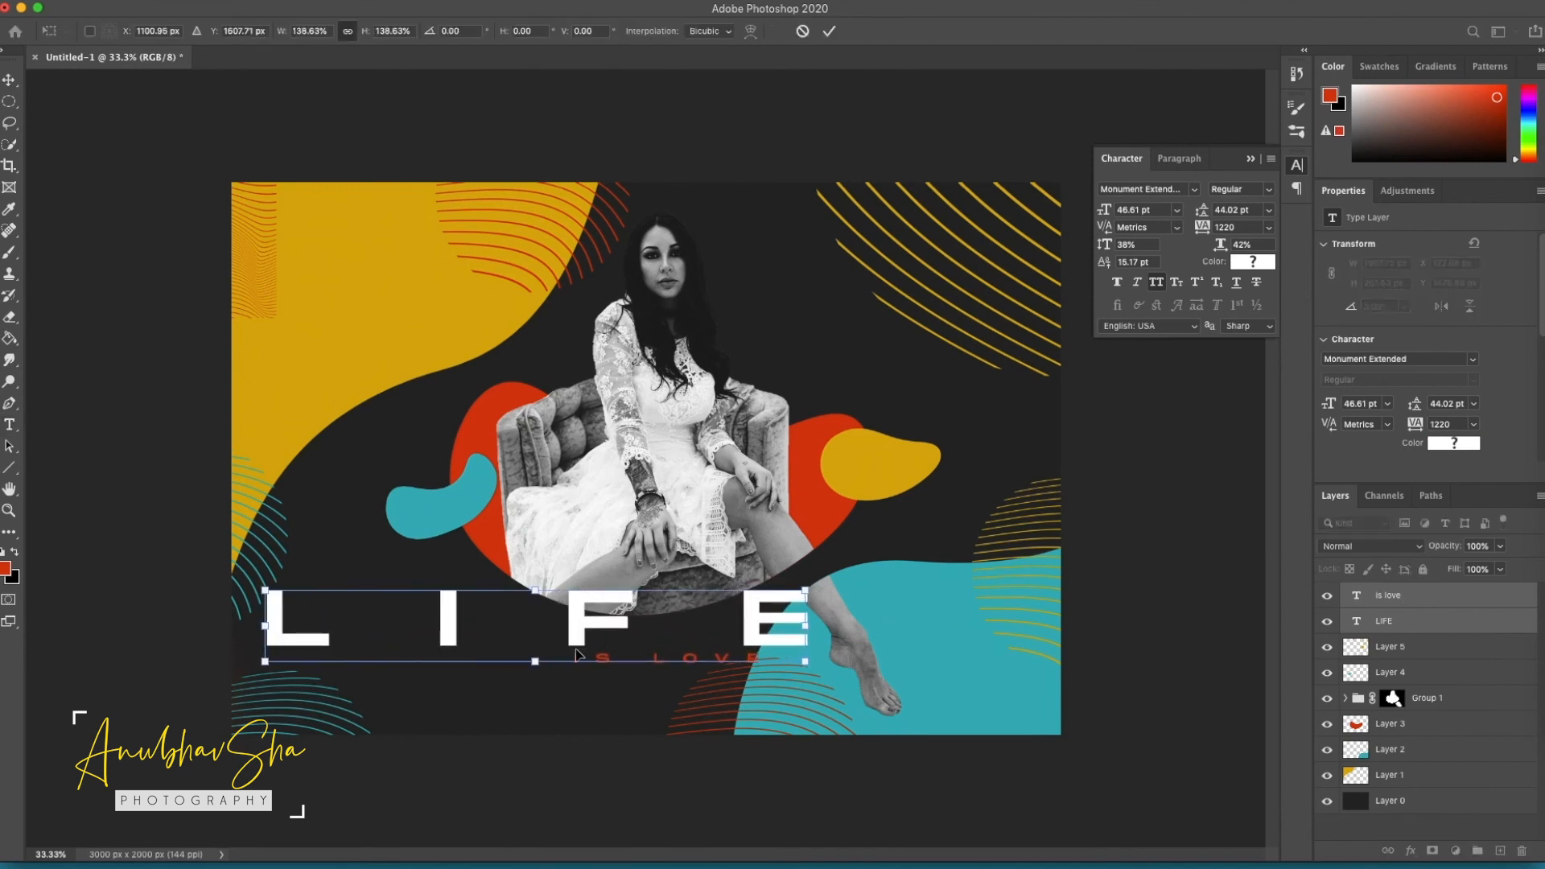
key("Return")
Draw a rectangle of about 320 x 307 px around the letter L, with no fill and a teal stroke.
left_click(9, 100)
left_click(80, 98)
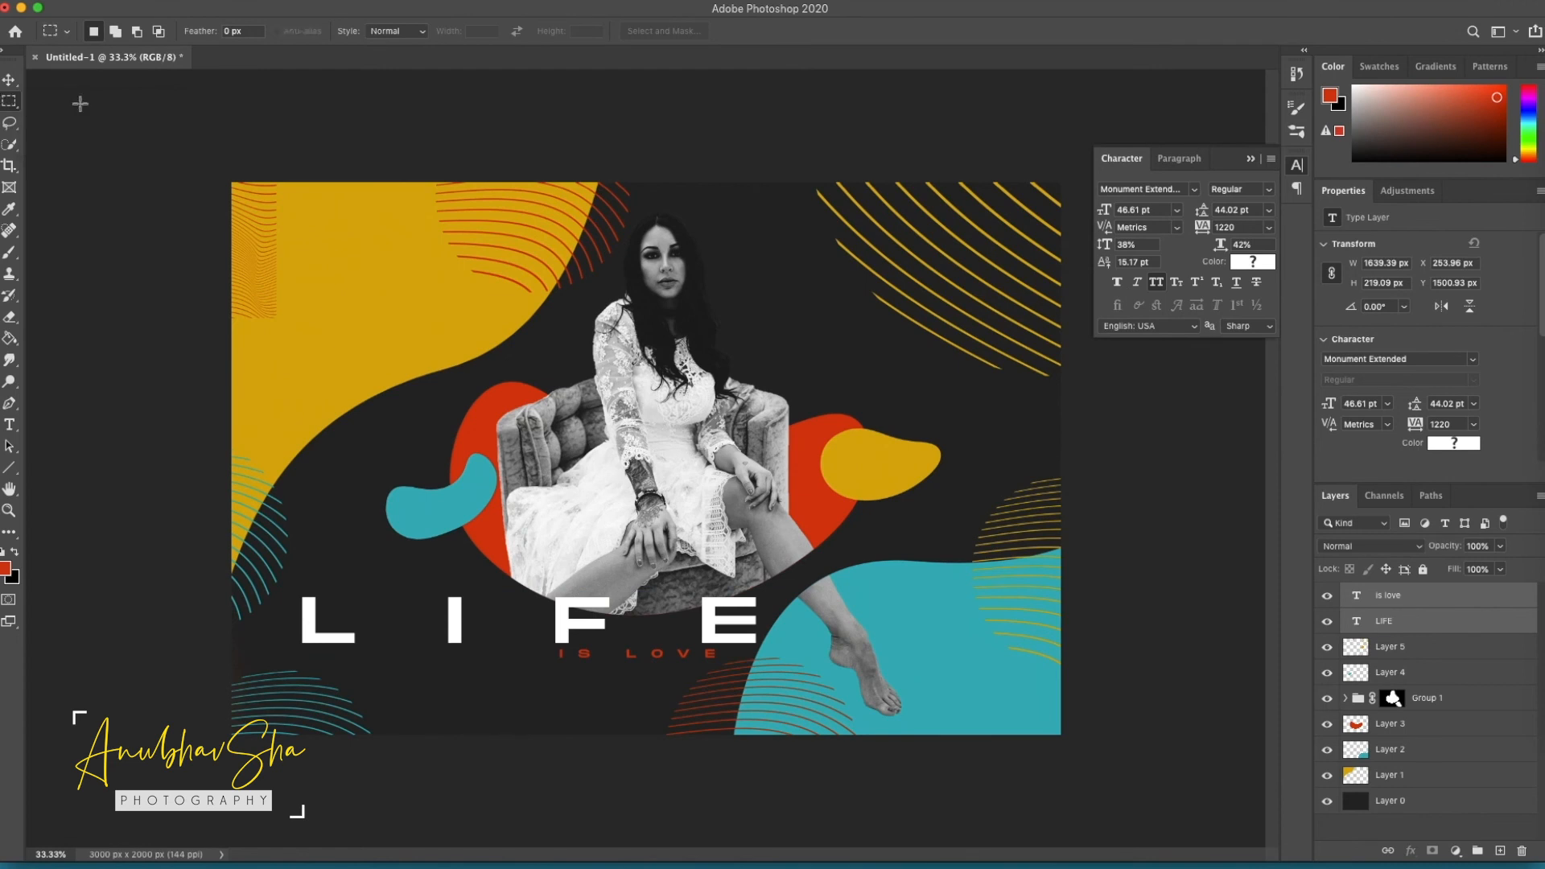
key("u")
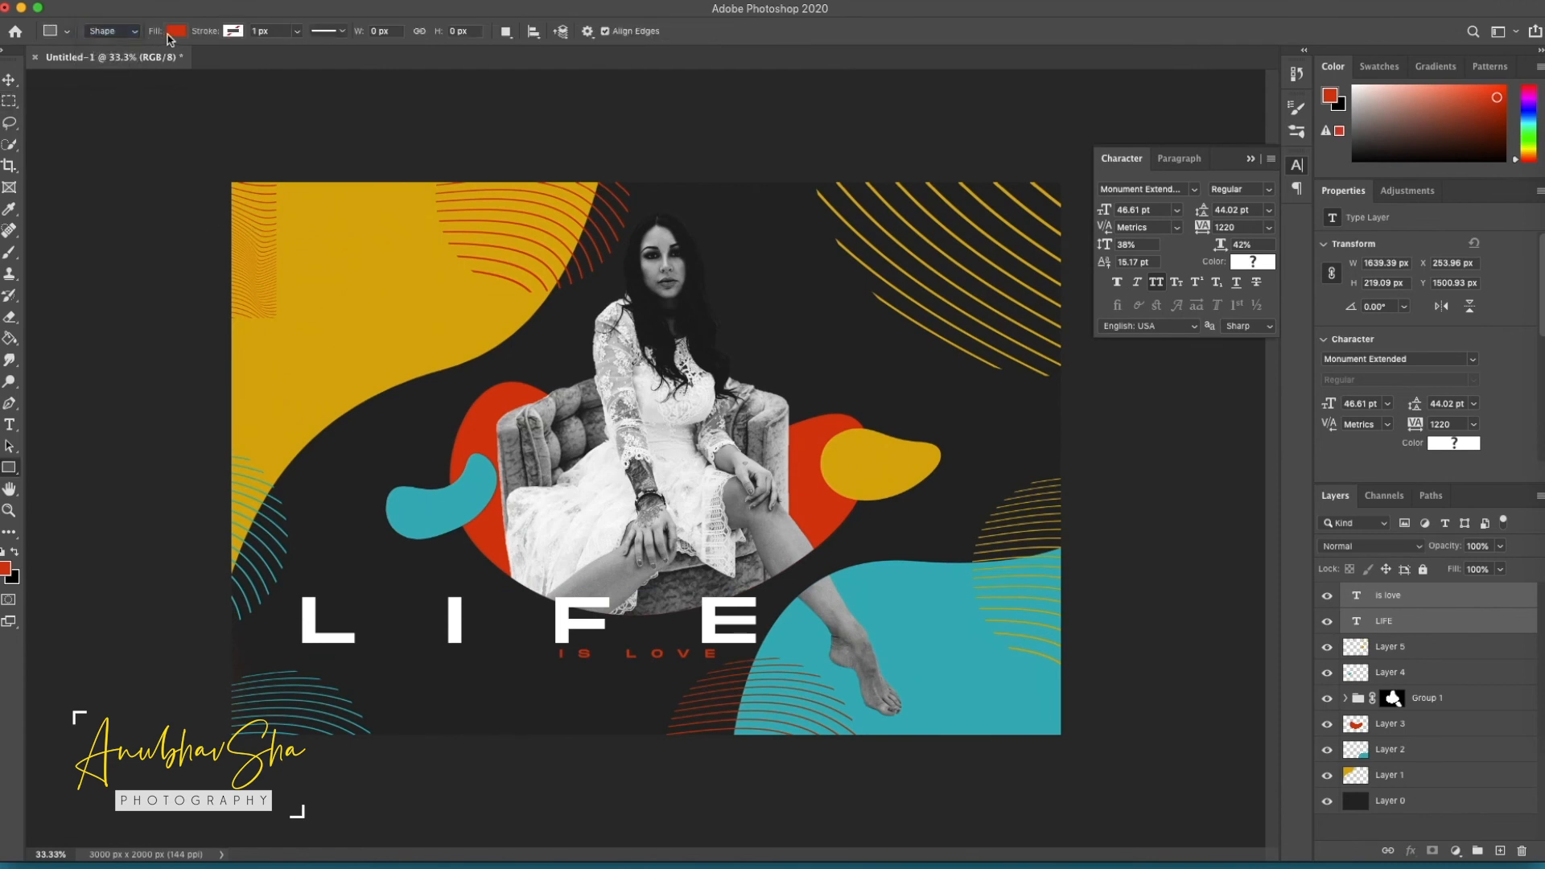
left_click(175, 31)
left_click(237, 31)
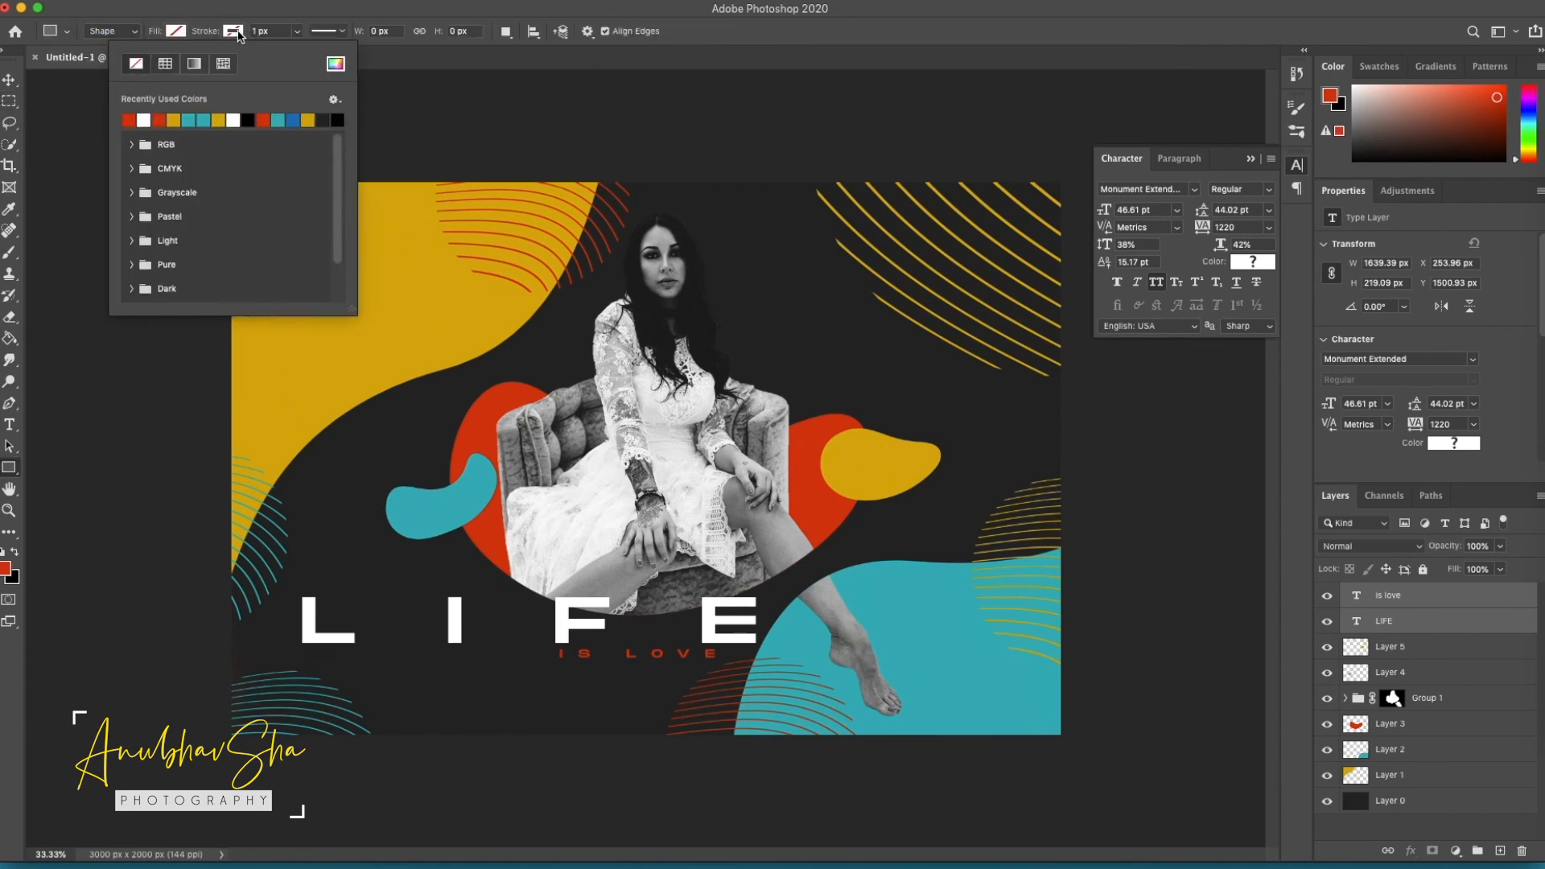
left_click(187, 119)
mouse_move(378, 569)
left_mouse_down()
mouse_move(320, 648)
mouse_move(278, 659)
left_mouse_up()
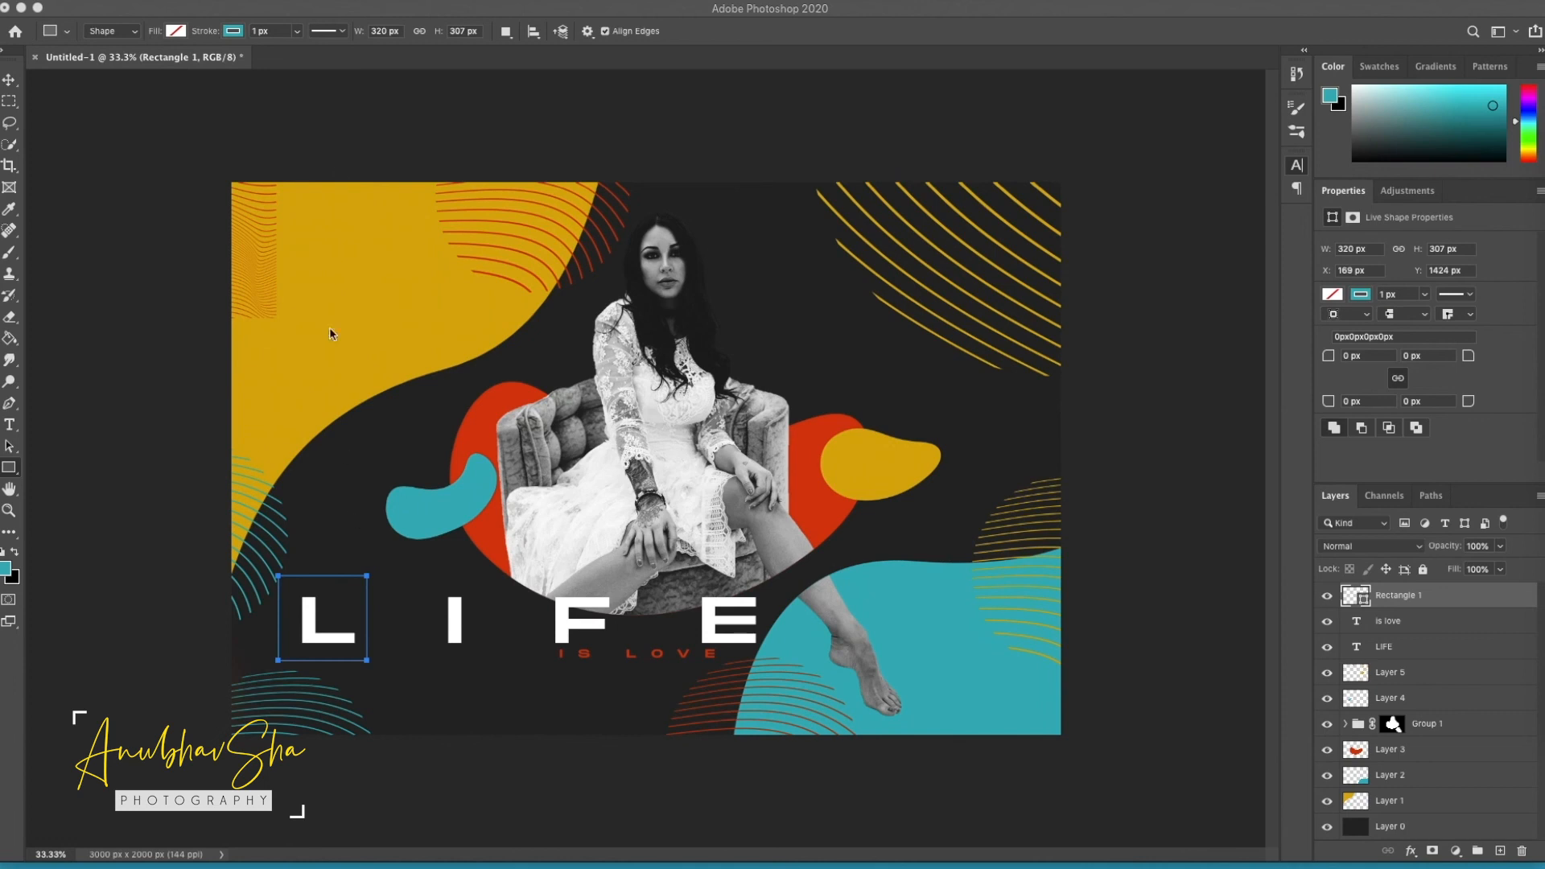
Thicken the teal rectangle's stroke to about 18 px and reshape the frame into a taller, narrower box around the L.
left_click(296, 33)
mouse_move(298, 54)
left_mouse_down()
mouse_move(326, 56)
mouse_move(309, 56)
left_mouse_up()
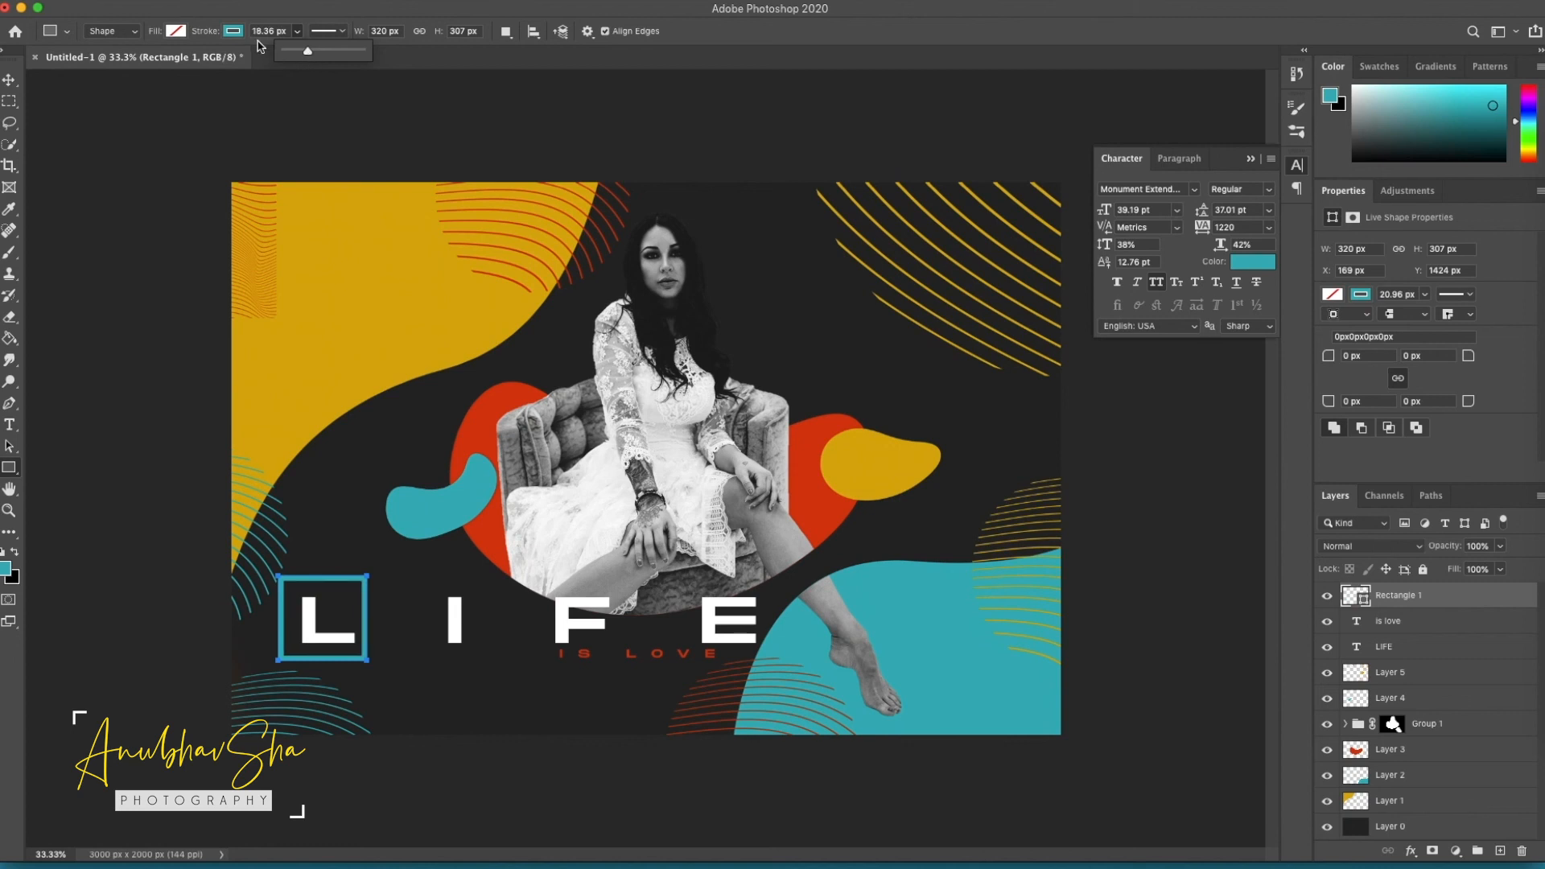
key("ctrl+t")
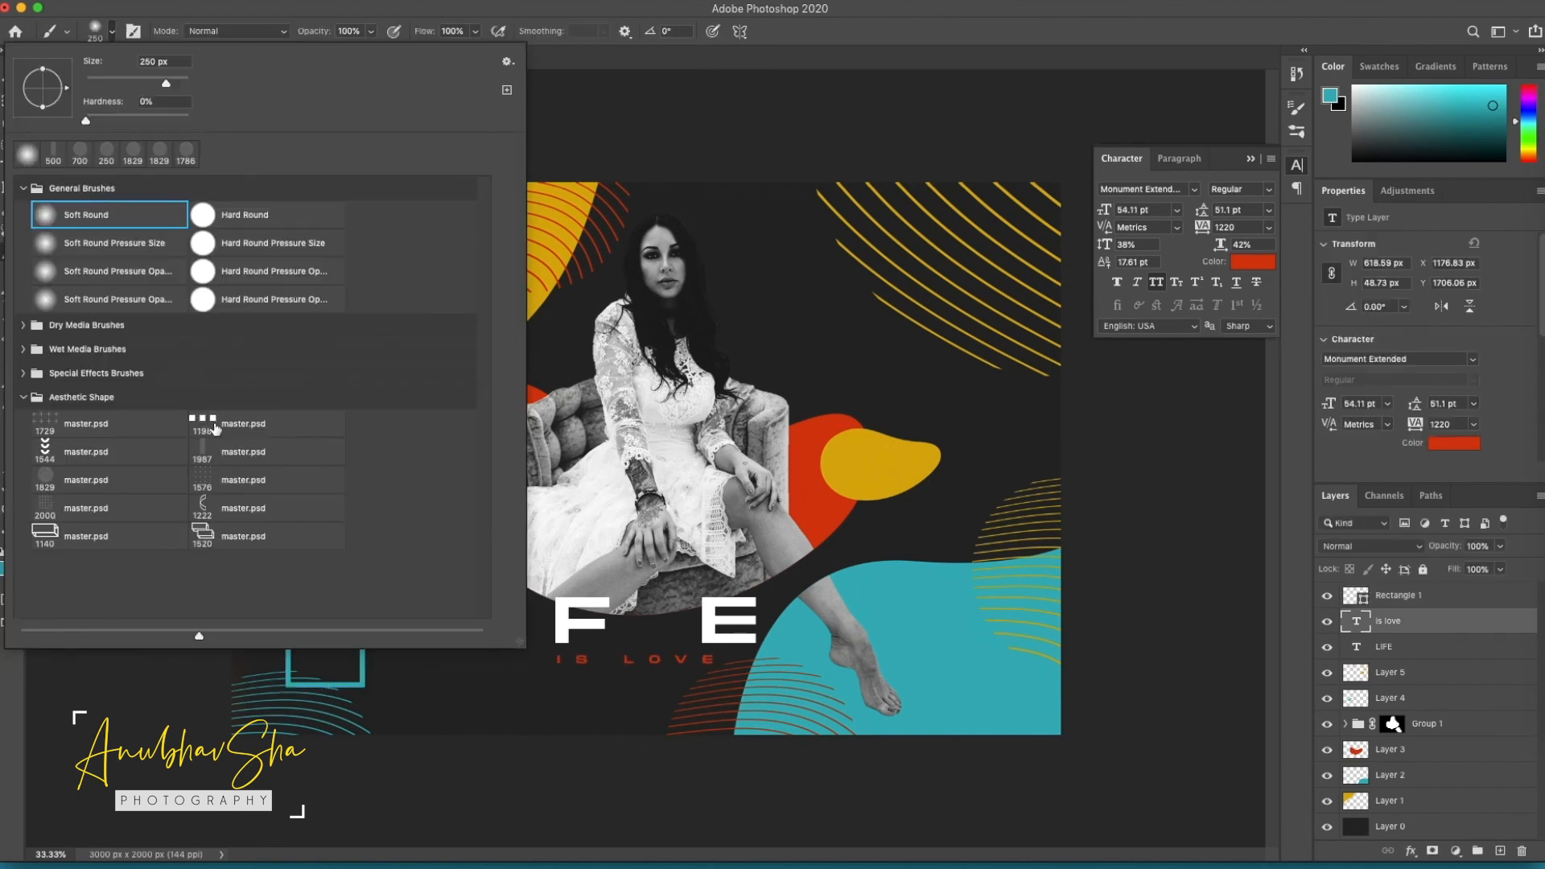
Pick the three-squares brush, sample the yellow of the corner shape and add a new layer above the rectangle.
left_click(212, 426)
left_click(819, 376)
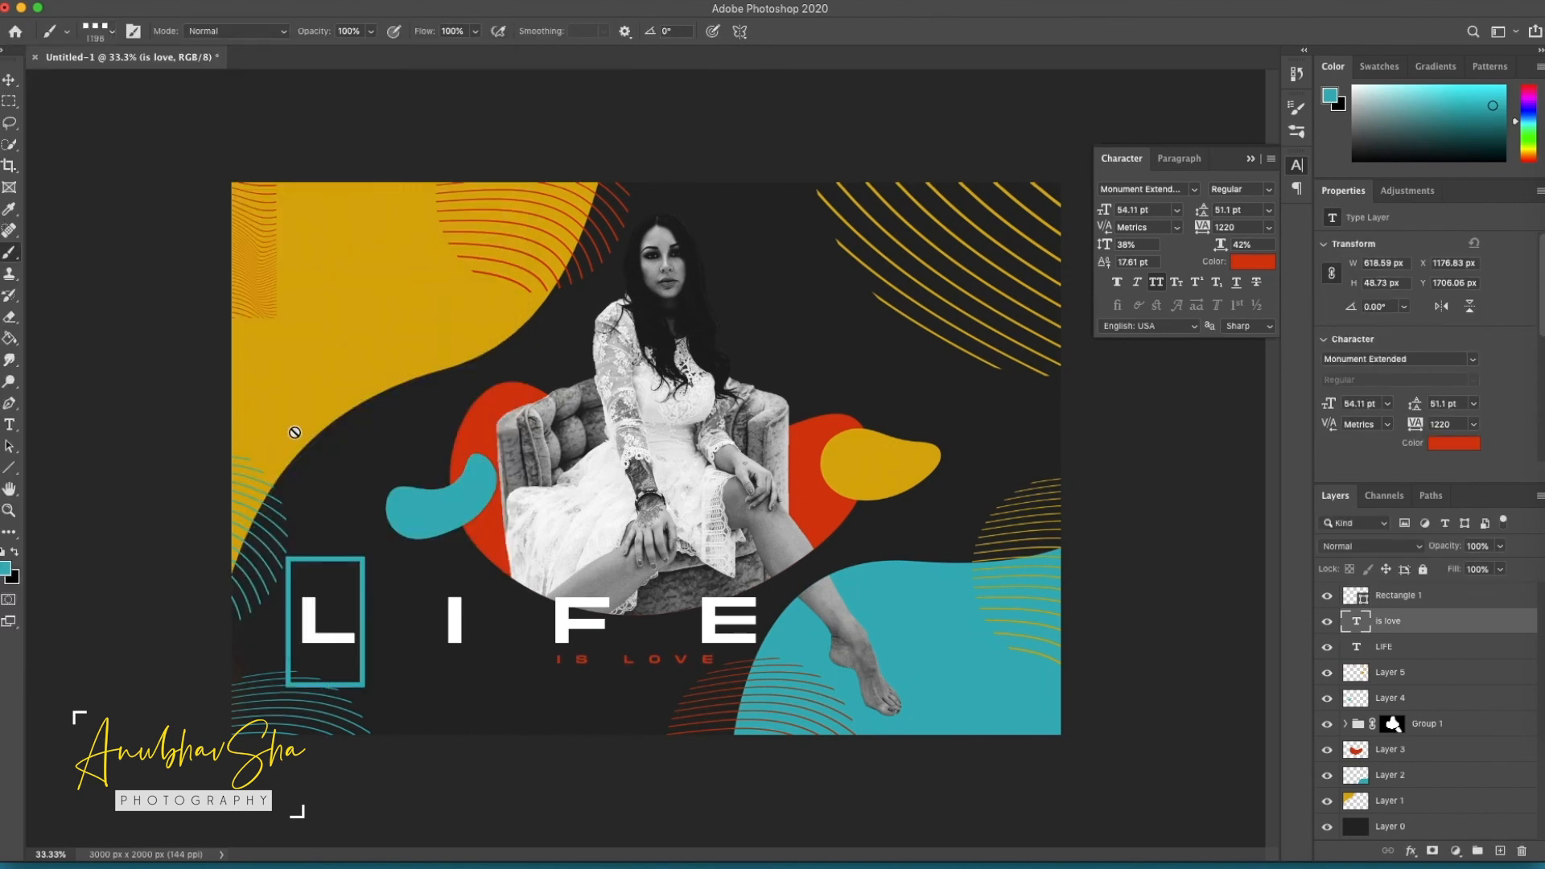
left_click(296, 407, "alt")
left_click(1499, 851)
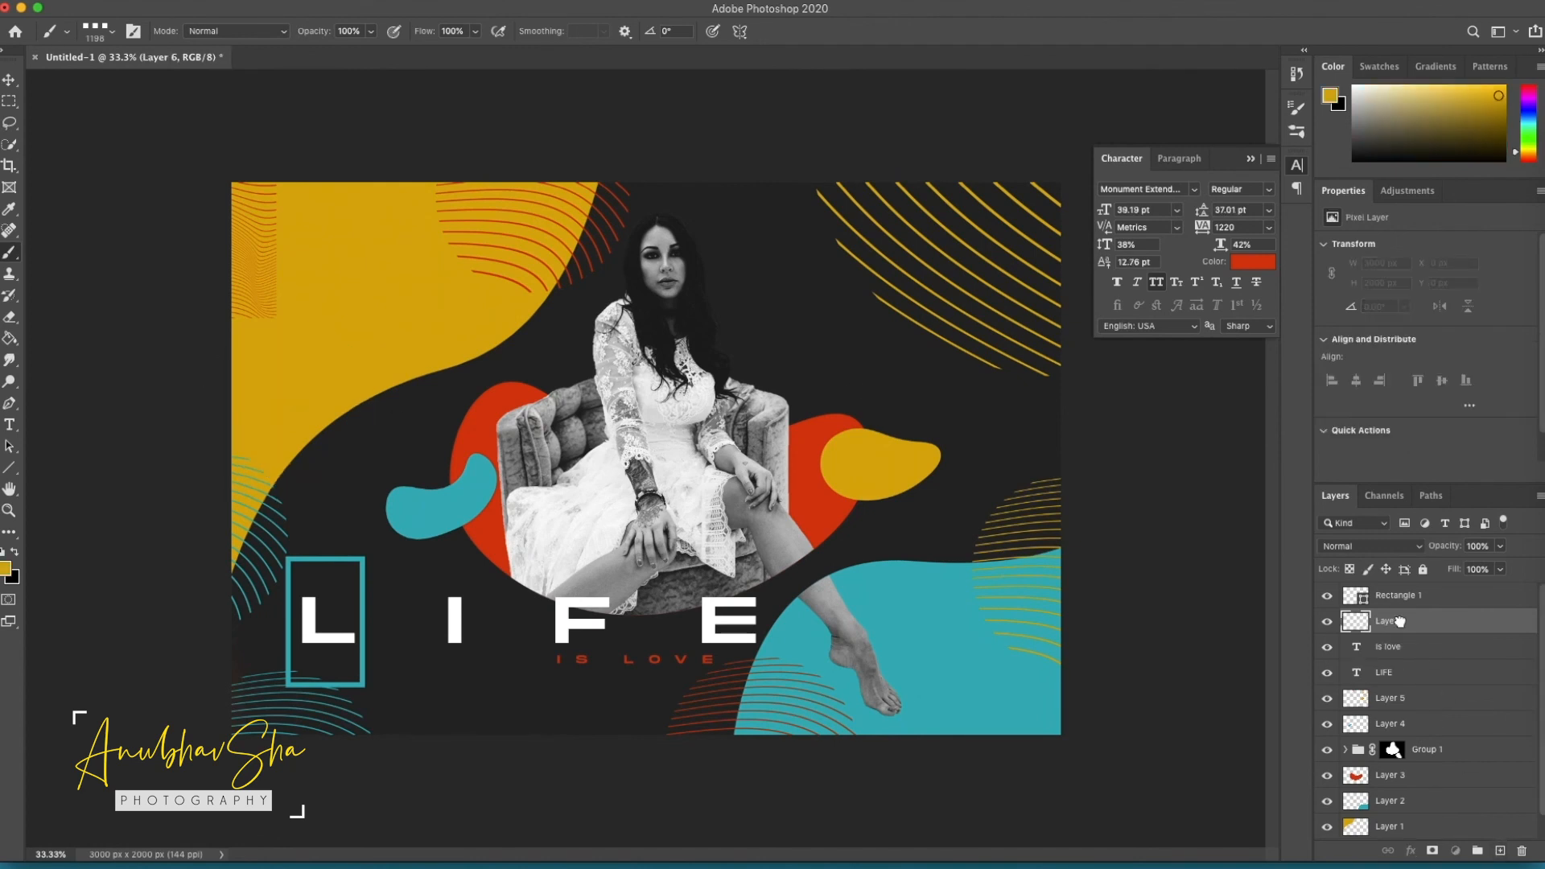
left_click_drag(1399, 621, 1399, 587)
Reduce the three-squares brush to 175 px and stamp yellow squares at the canvas's top edge and near its lower-left bottom edge.
key("bracketleft")
key("bracketleft")
key("bracketleft")
key("bracketleft")
key("bracketleft")
key("bracketleft")
key("bracketleft")
key("bracketleft")
key("bracketleft")
key("bracketleft")
key("bracketleft")
key("bracketleft")
left_click(779, 194)
left_click(408, 725)
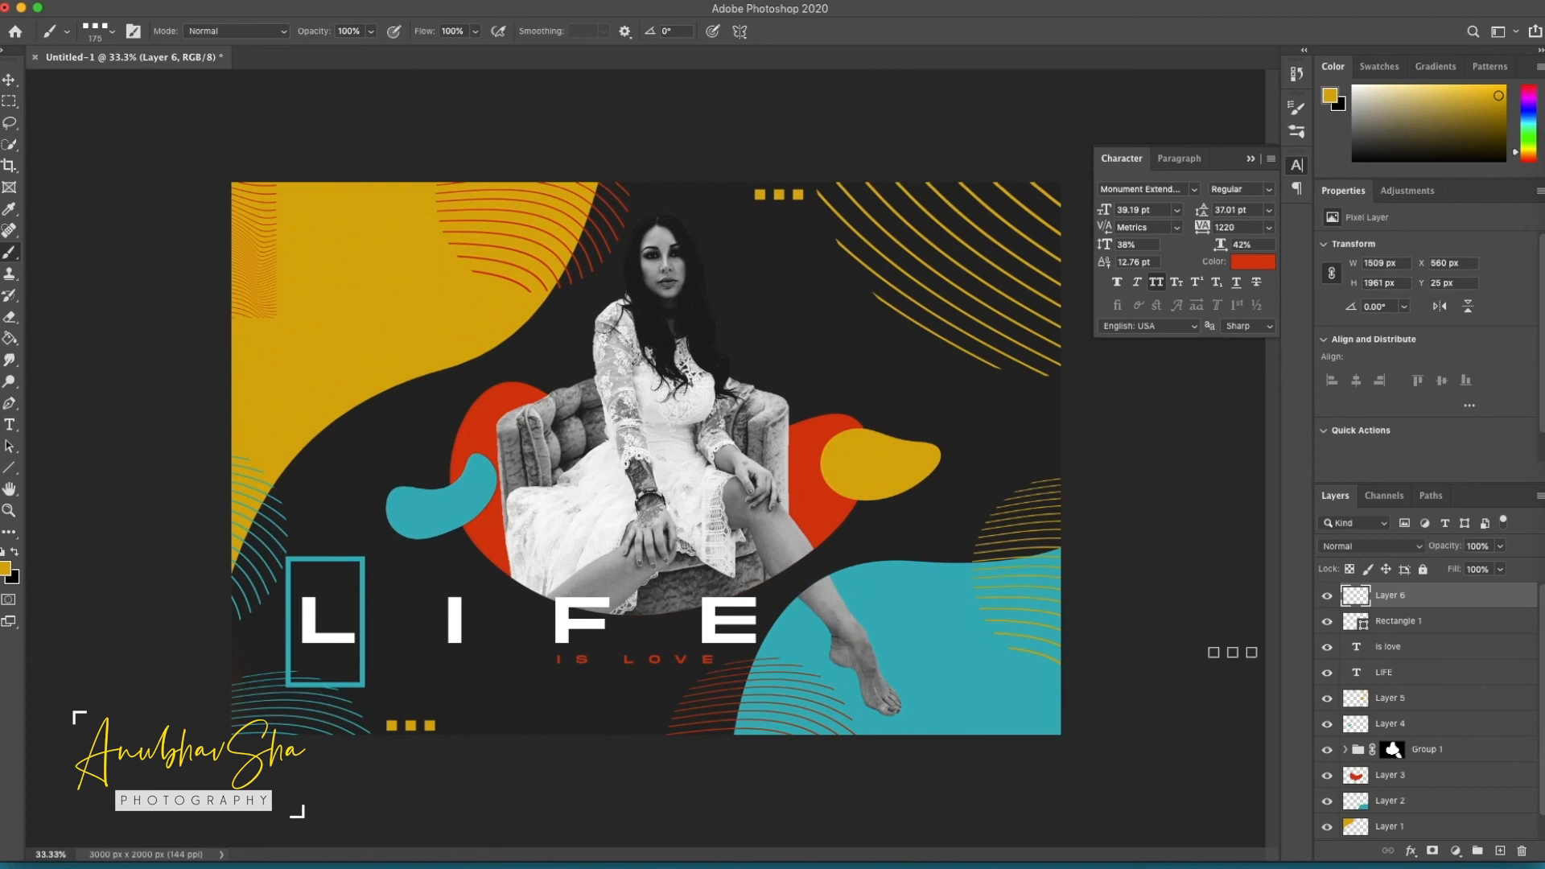
key("super+minus")
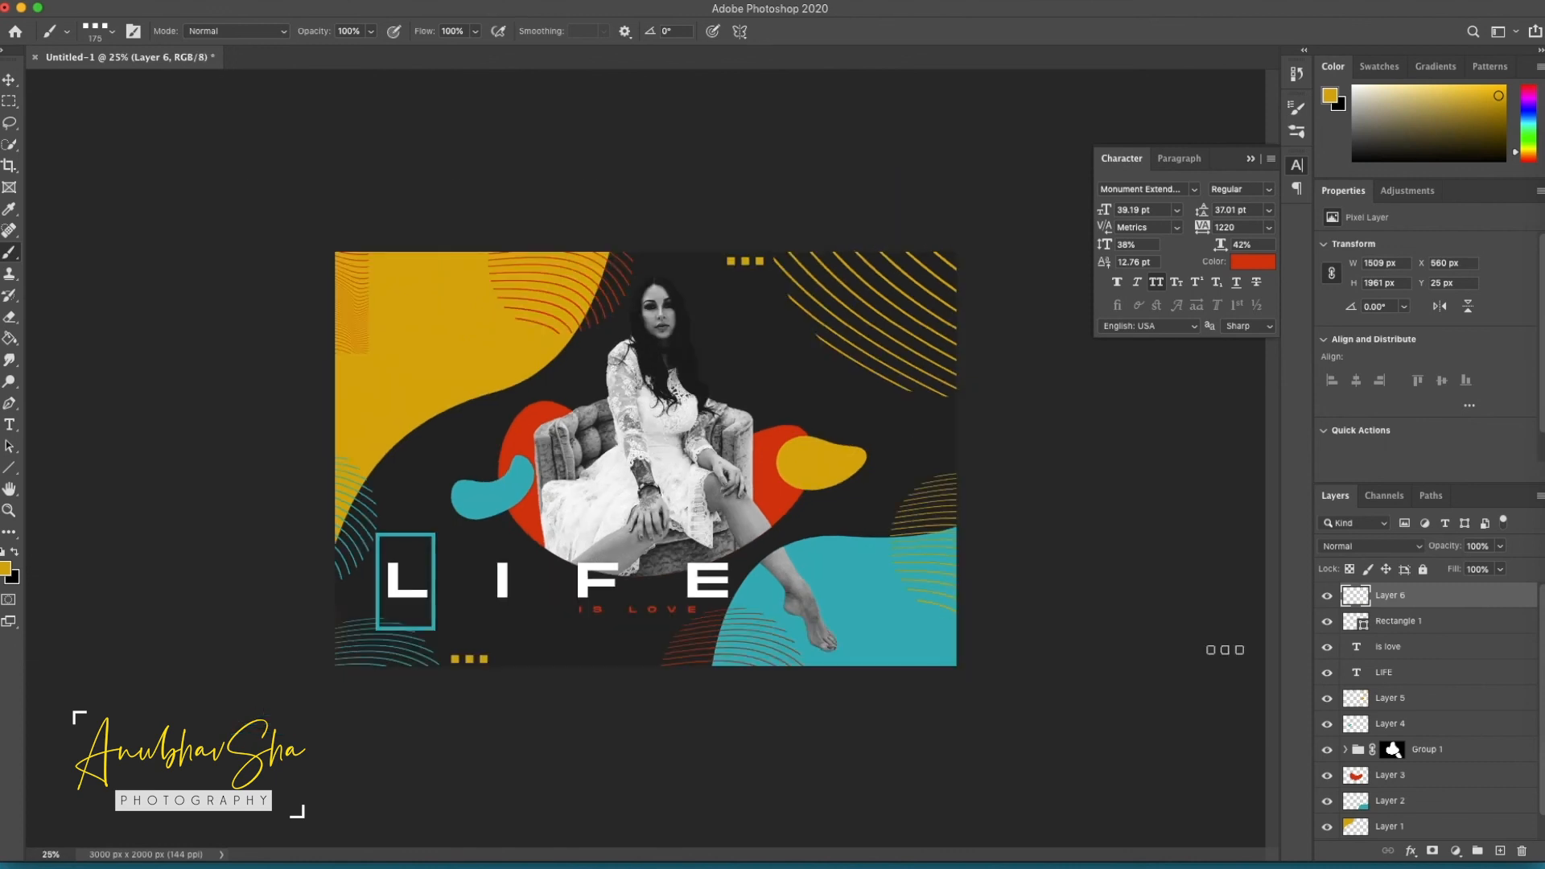